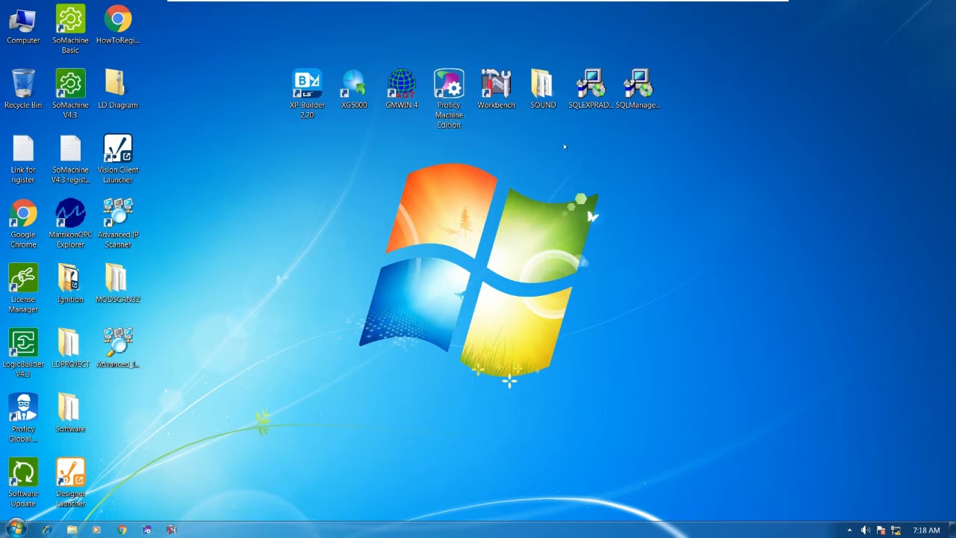
Step: Run the SQLEXPRADV_x64_ENU installer on the desktop as administrator
{"action": "left_click", "coordinate": [590, 90]}
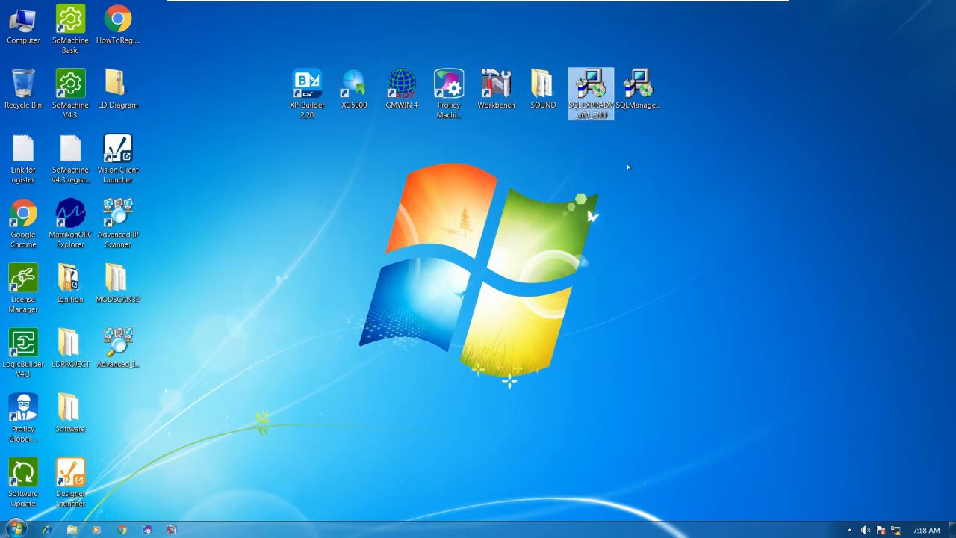
{"action": "left_click", "coordinate": [629, 167]}
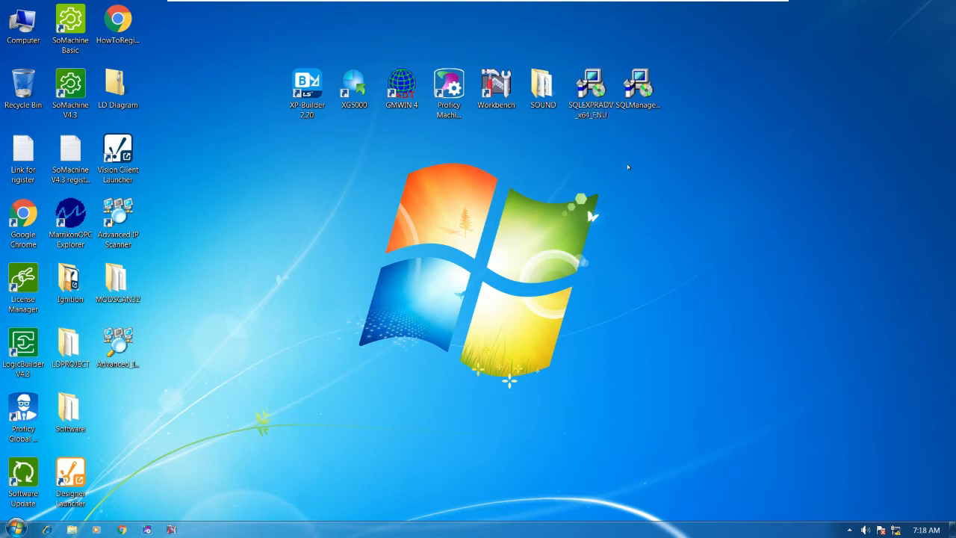
{"action": "left_click", "coordinate": [592, 106]}
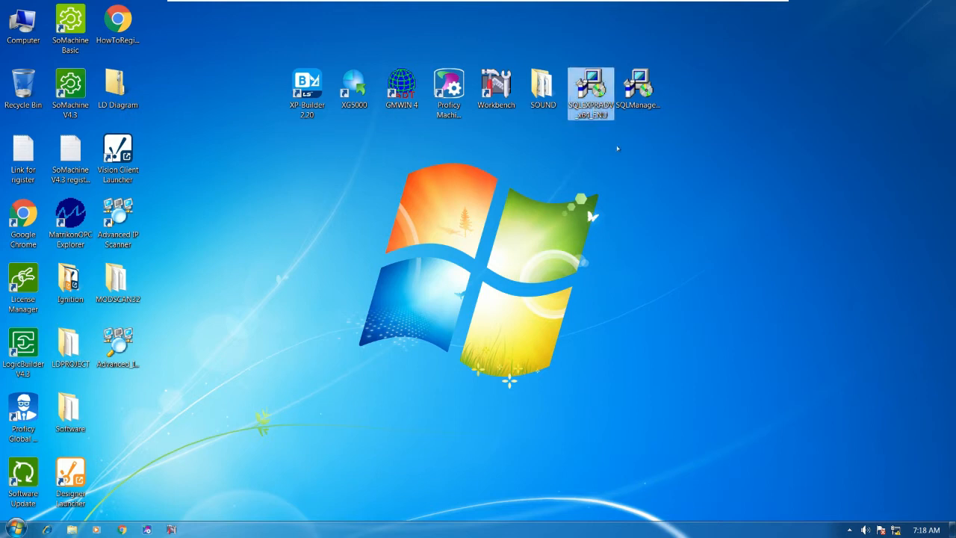
{"action": "right_click", "coordinate": [580, 88]}
{"action": "left_click", "coordinate": [620, 115]}
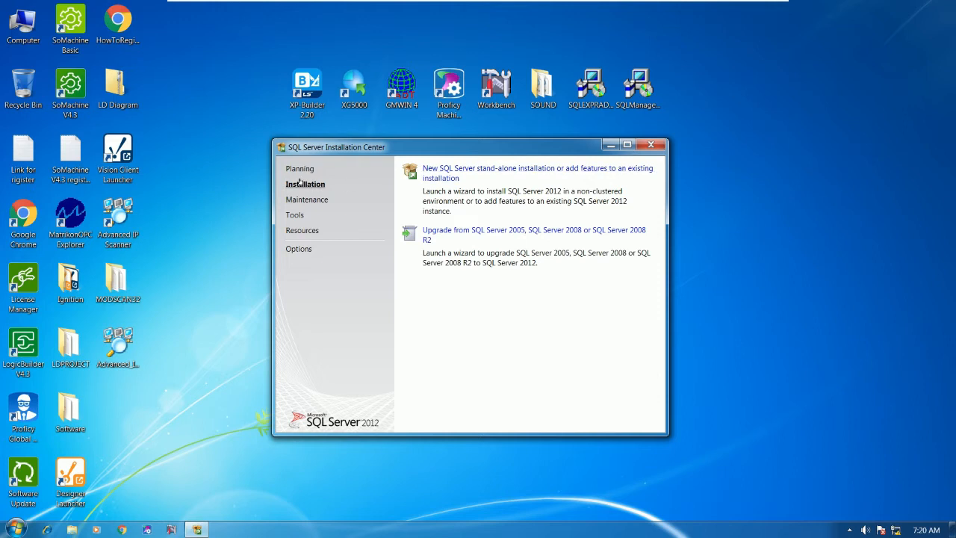
Step: Start a new stand-alone SQL Server installation and view the detailed setup rule results
{"action": "left_click", "coordinate": [455, 172]}
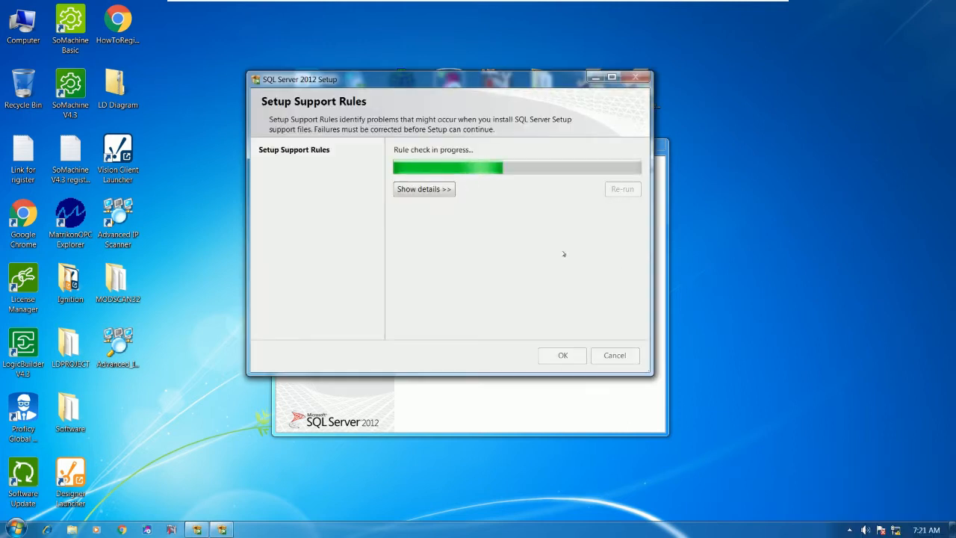
{"action": "left_click", "coordinate": [425, 190]}
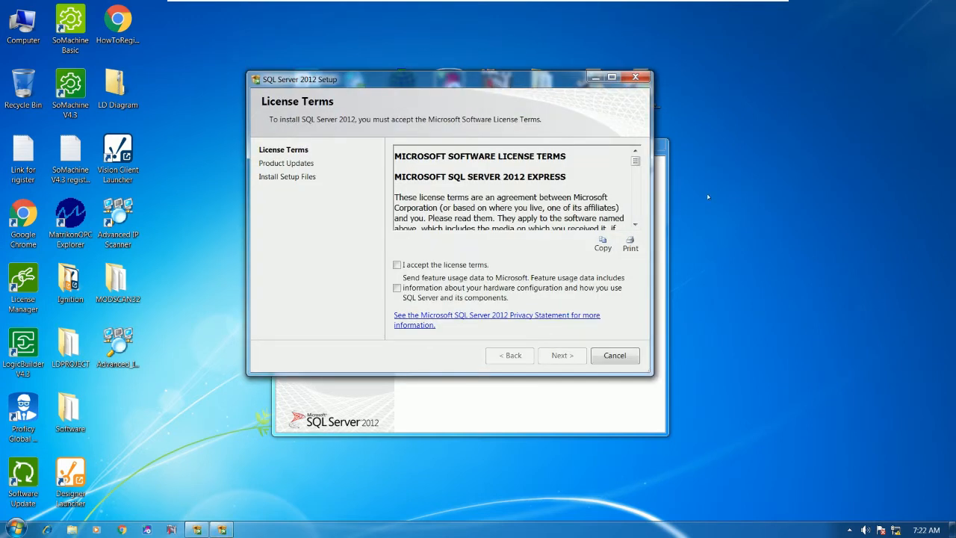
Step: Accept the license terms, opt in to usage data, and continue past the failed update check
{"action": "left_click", "coordinate": [445, 264]}
{"action": "left_click", "coordinate": [396, 287]}
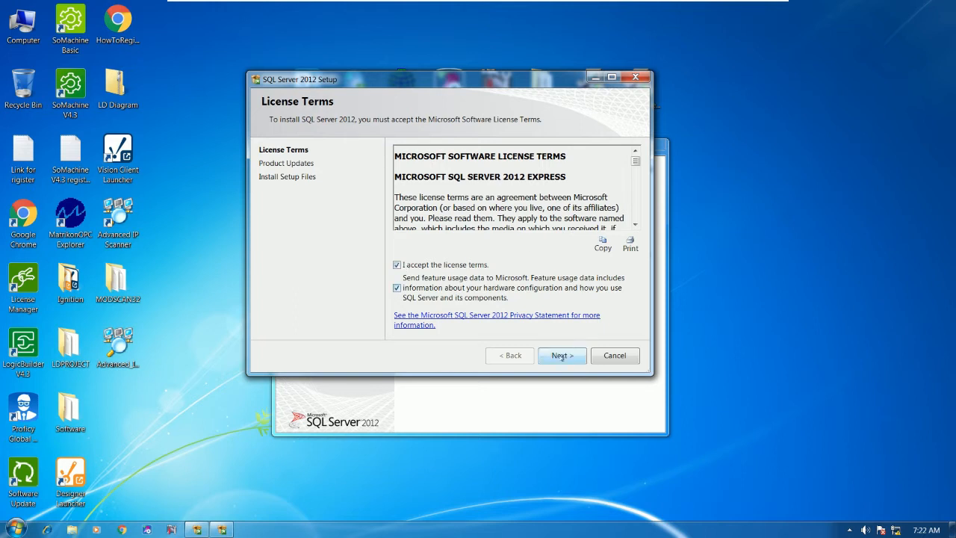
{"action": "left_click", "coordinate": [562, 356]}
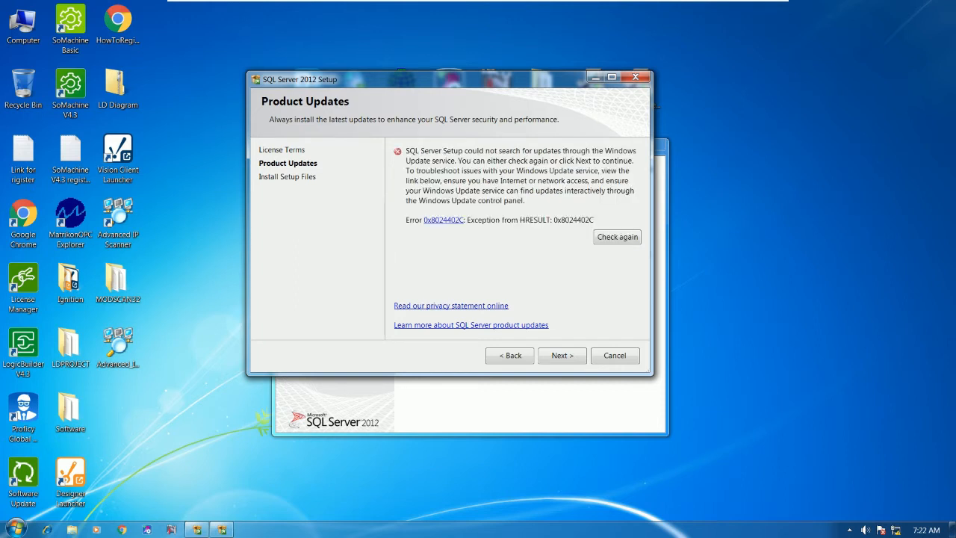
{"action": "left_click", "coordinate": [564, 356]}
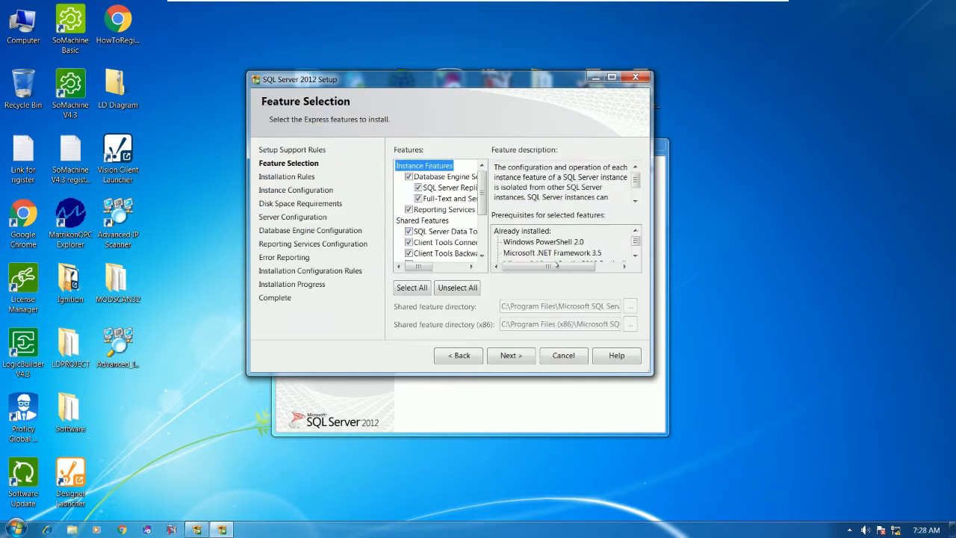
Step: Keep the preselected features and install as the default MSSQLSERVER instance
{"action": "left_click", "coordinate": [514, 356]}
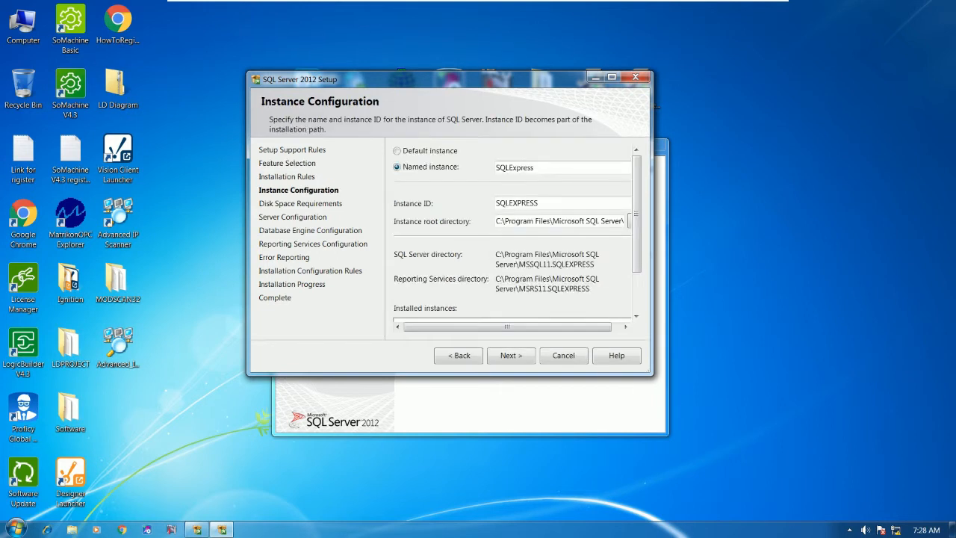
{"action": "left_click_drag", "start_coordinate": [636, 219], "coordinate": [634, 198]}
{"action": "left_click", "coordinate": [407, 153]}
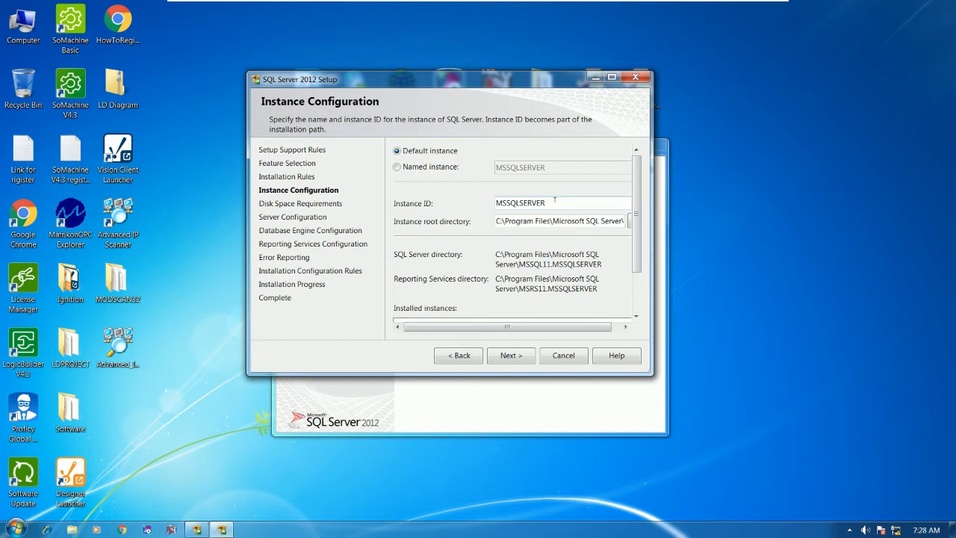
{"action": "left_click", "coordinate": [512, 357]}
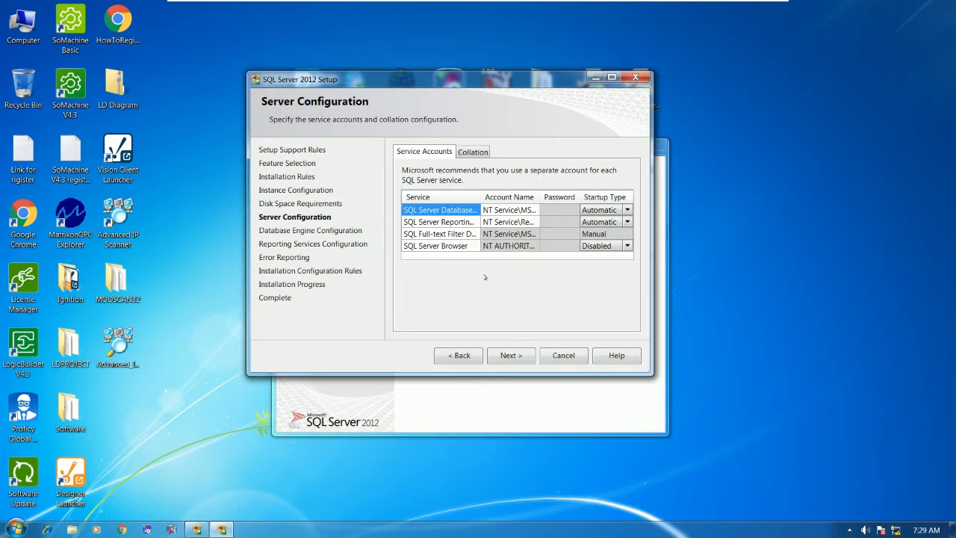
Step: Keep the default service accounts and enlarge the window on Database Engine Configuration
{"action": "left_click", "coordinate": [520, 355]}
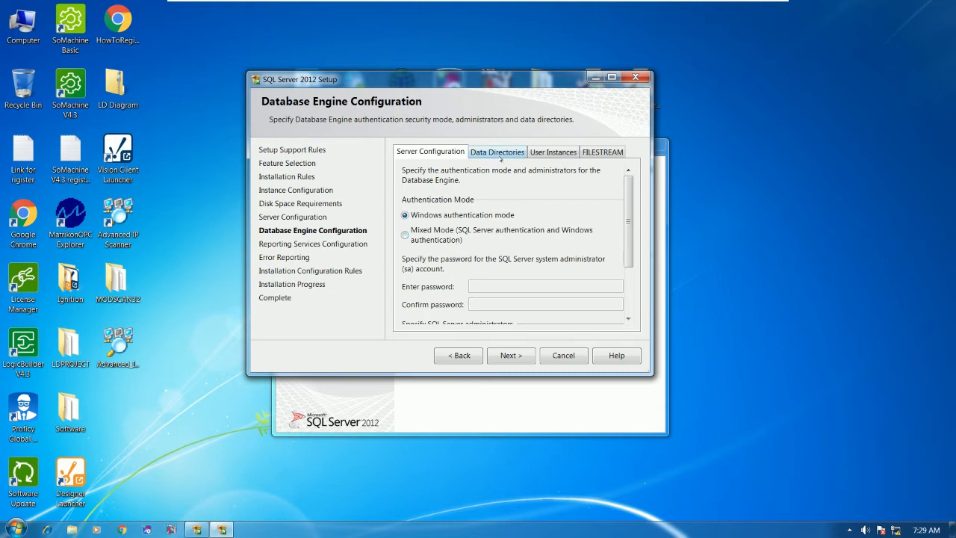
{"action": "mouse_move", "coordinate": [629, 226]}
{"action": "left_mouse_down"}
{"action": "mouse_move", "coordinate": [629, 274]}
{"action": "mouse_move", "coordinate": [630, 210]}
{"action": "left_mouse_up"}
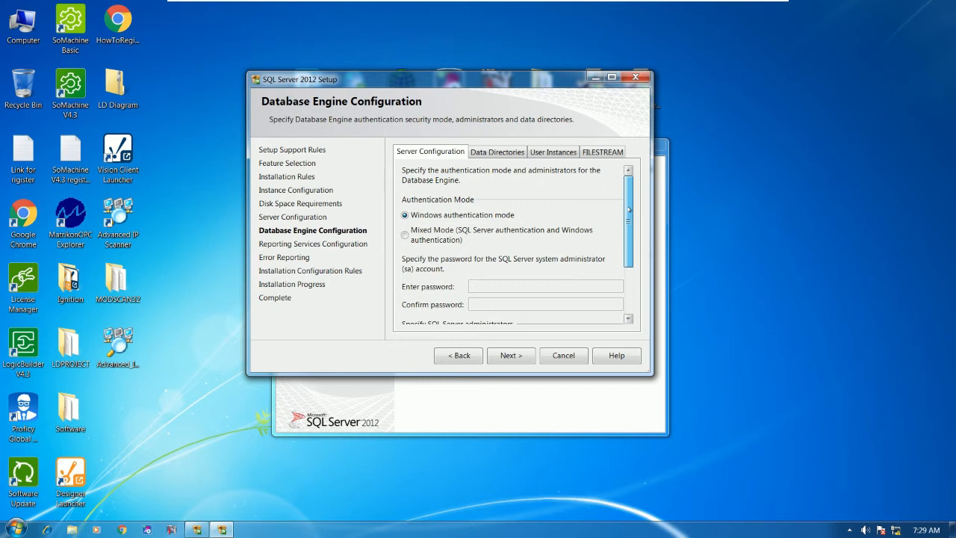
{"action": "left_click_drag", "start_coordinate": [651, 373], "coordinate": [765, 507]}
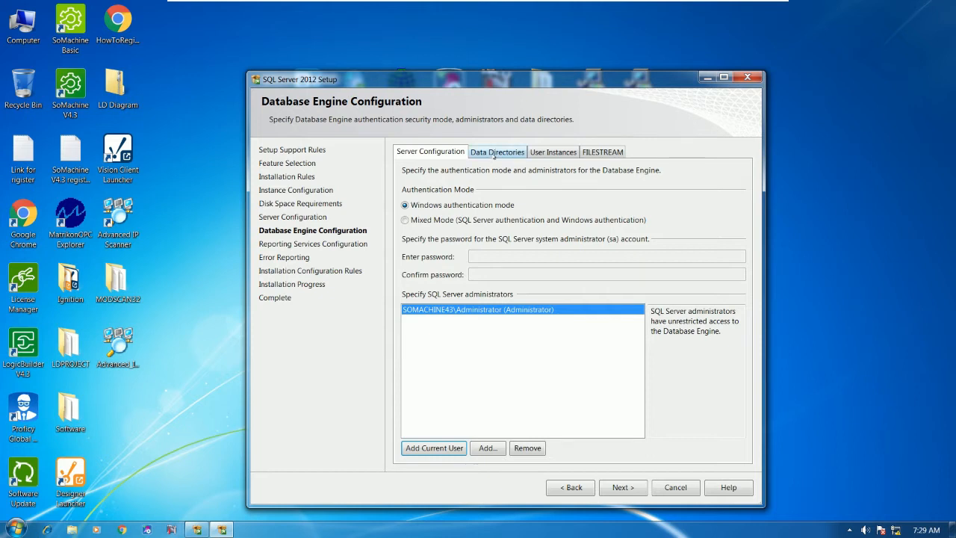
Step: Set the data root directory to a newly created C:\SQLDATA folder
{"action": "left_click", "coordinate": [495, 153]}
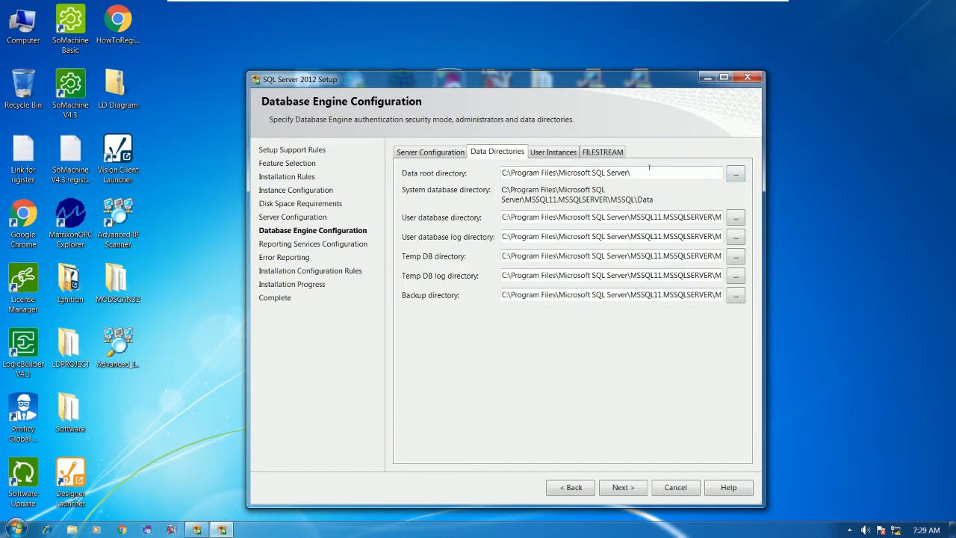
{"action": "left_click", "coordinate": [736, 175]}
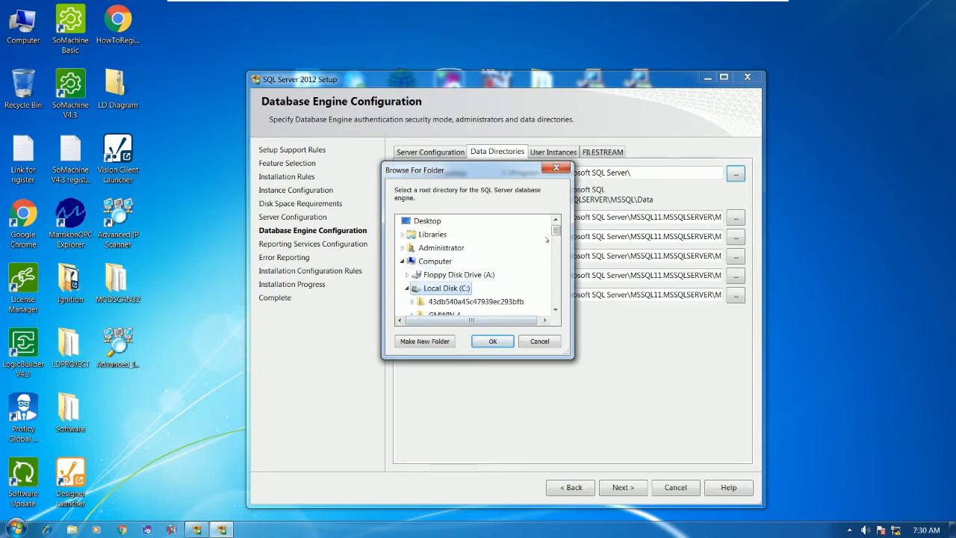
{"action": "mouse_move", "coordinate": [556, 230]}
{"action": "left_mouse_down"}
{"action": "mouse_move", "coordinate": [555, 245]}
{"action": "mouse_move", "coordinate": [556, 231]}
{"action": "left_mouse_up"}
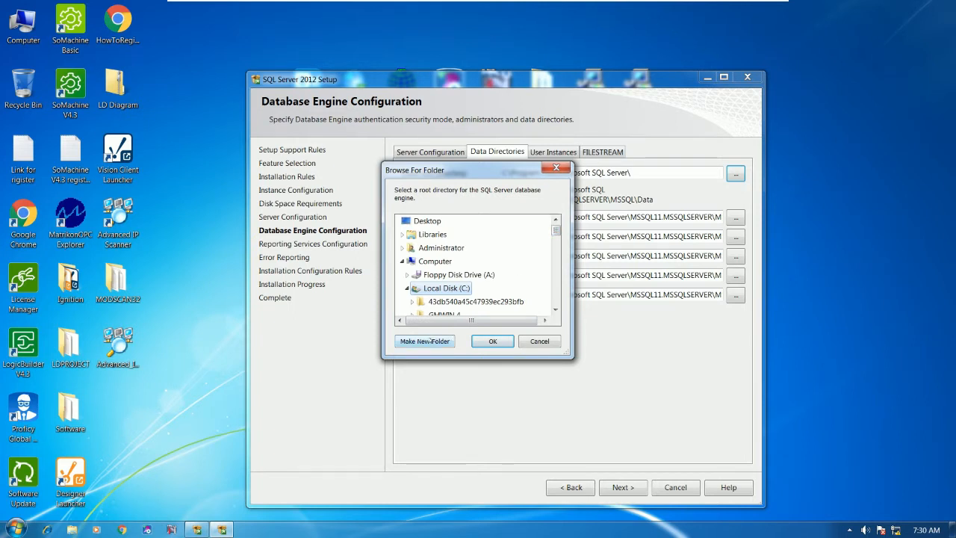
{"action": "left_click", "coordinate": [426, 340]}
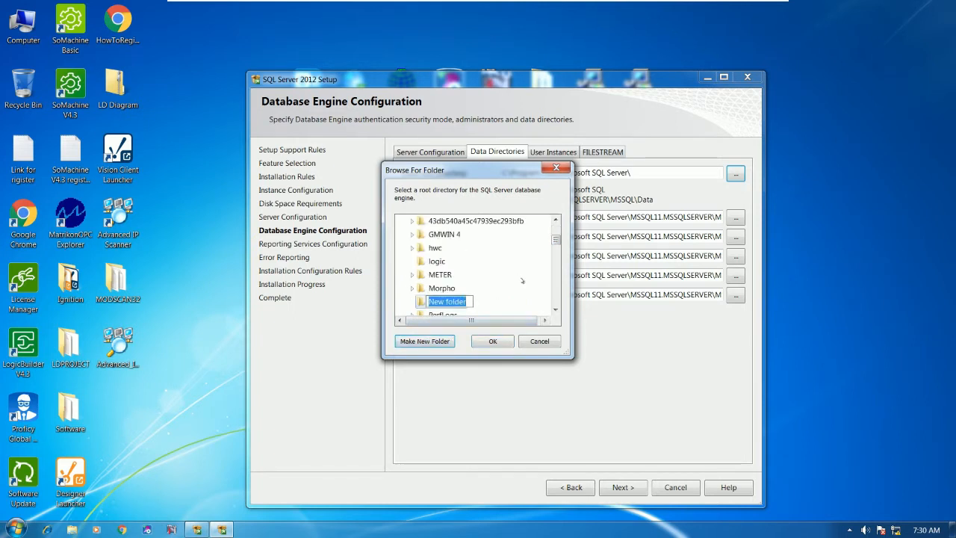
{"action": "type", "text": "sQ"}
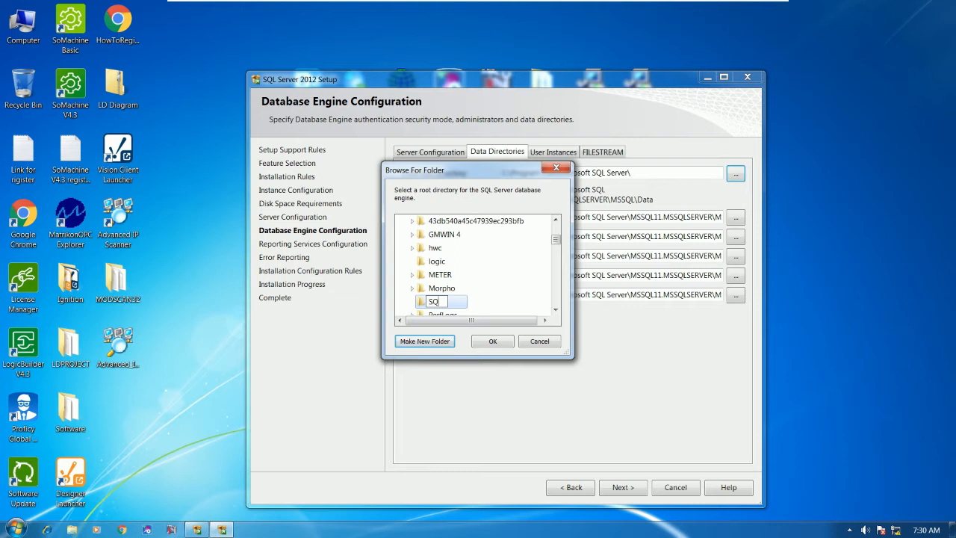
{"action": "type", "text": "LDATA"}
{"action": "key", "text": "Return"}
{"action": "key", "text": "Return"}
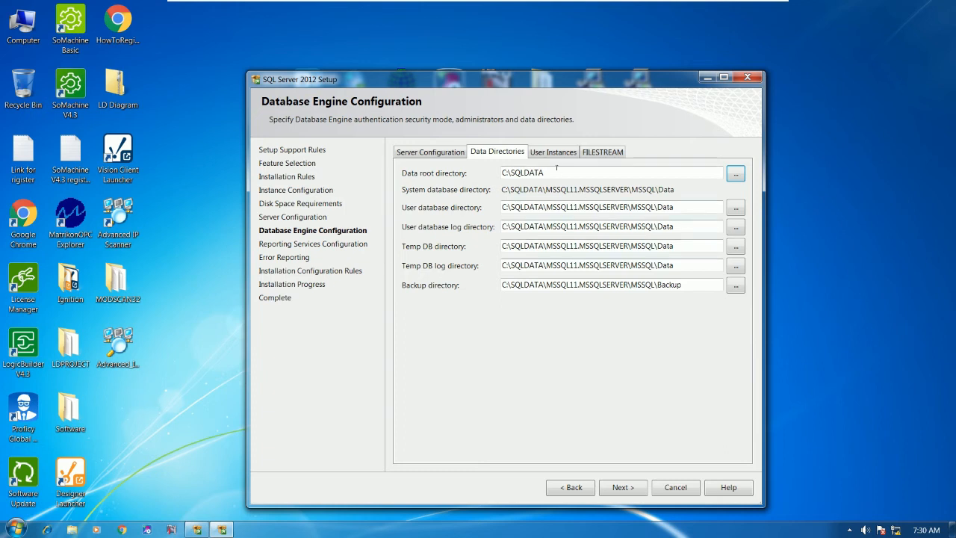
{"action": "left_click", "coordinate": [452, 155]}
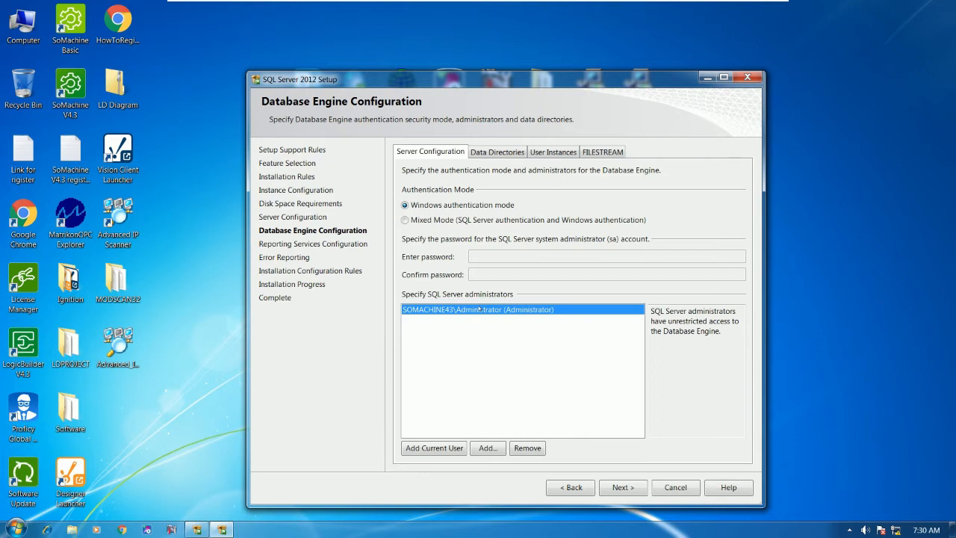
Step: Keep the Reporting Services and error reporting defaults and start the installation
{"action": "left_click", "coordinate": [609, 487]}
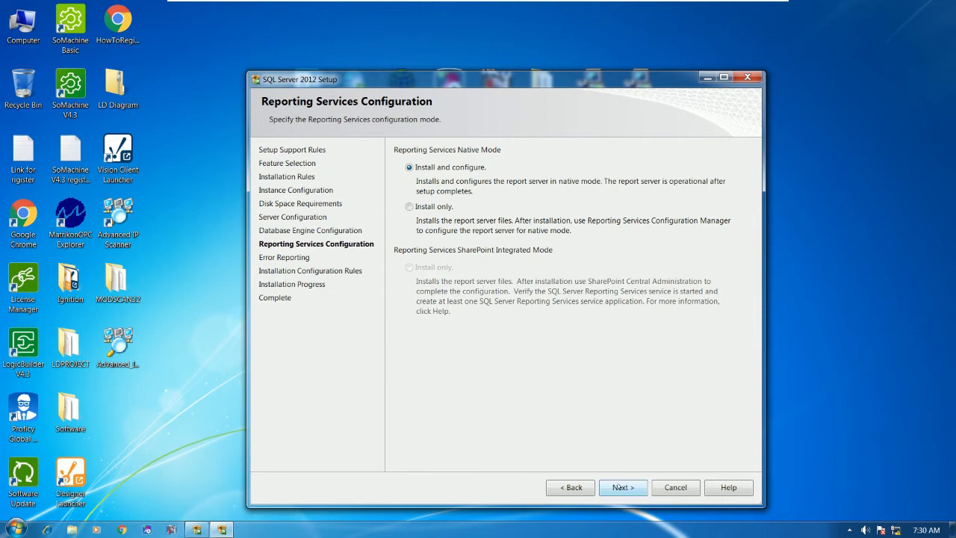
{"action": "left_click", "coordinate": [621, 487]}
{"action": "left_click", "coordinate": [621, 488]}
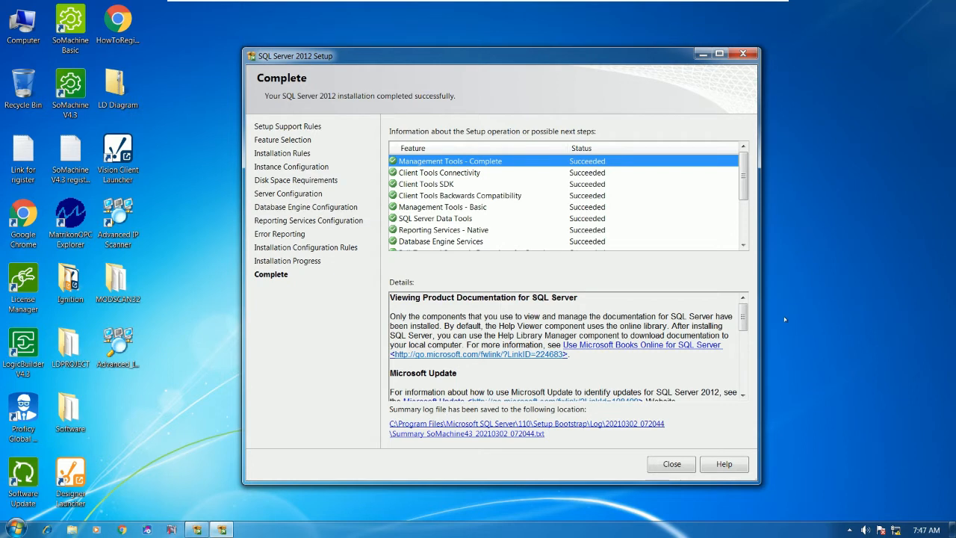
Step: Close the completed setup and the Installation Center, then refresh the desktop
{"action": "mouse_move", "coordinate": [747, 169]}
{"action": "left_mouse_down"}
{"action": "mouse_move", "coordinate": [747, 236]}
{"action": "mouse_move", "coordinate": [748, 162]}
{"action": "left_mouse_up"}
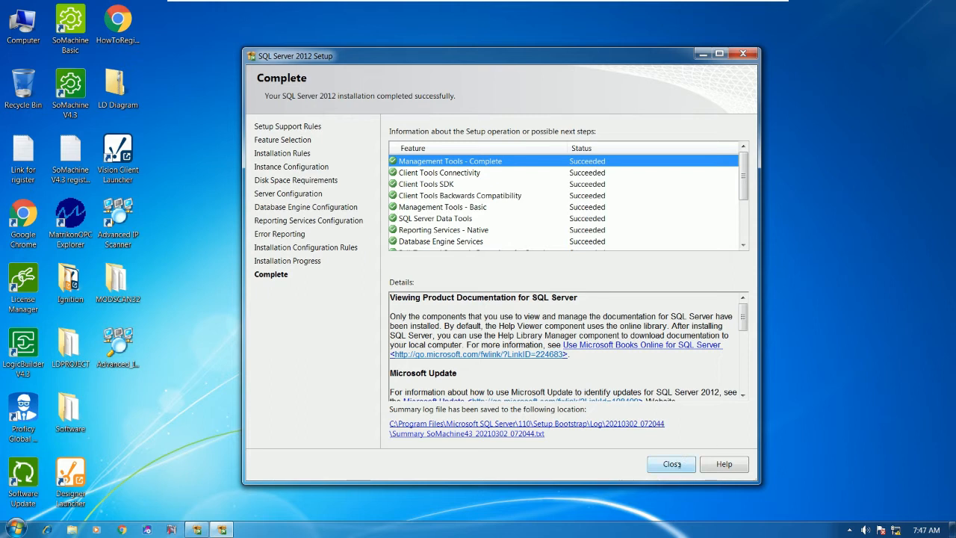
{"action": "left_click", "coordinate": [672, 464]}
{"action": "left_click", "coordinate": [651, 145]}
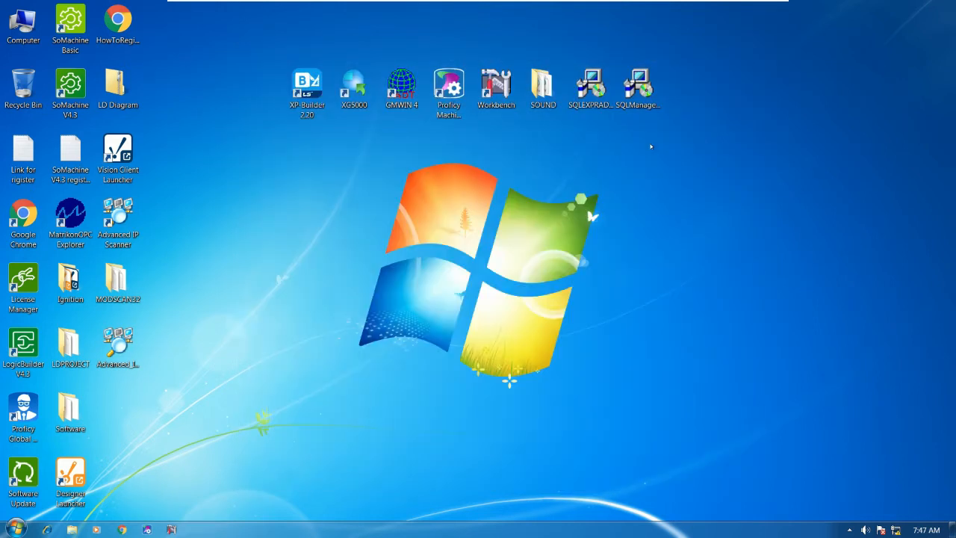
{"action": "right_click", "coordinate": [321, 264]}
{"action": "left_click", "coordinate": [350, 294]}
Step: Launch SQL Server Management Studio from the Microsoft SQL Server 2012 program group
{"action": "left_click", "coordinate": [15, 529]}
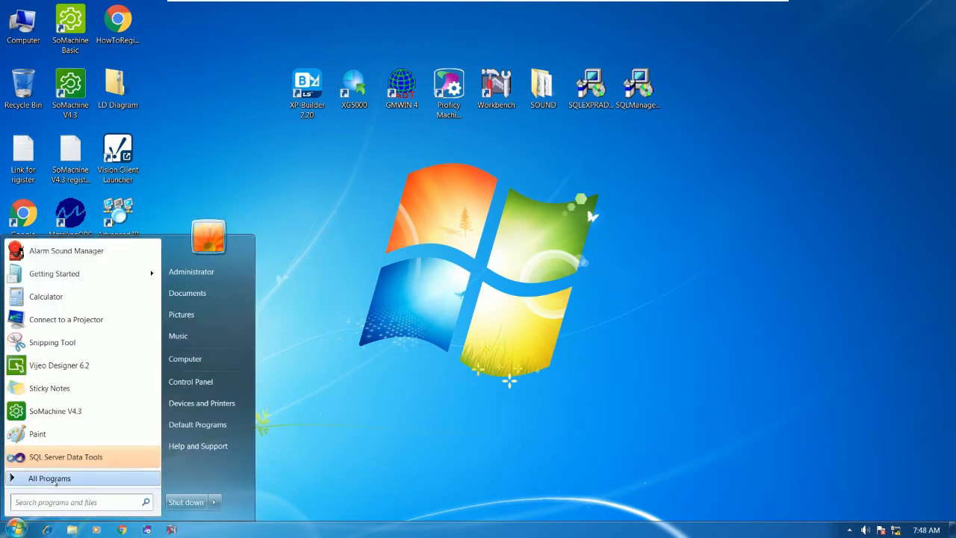
{"action": "left_click", "coordinate": [55, 482]}
{"action": "scroll", "coordinate": [112, 408], "scroll_direction": "down", "scroll_amount": 4}
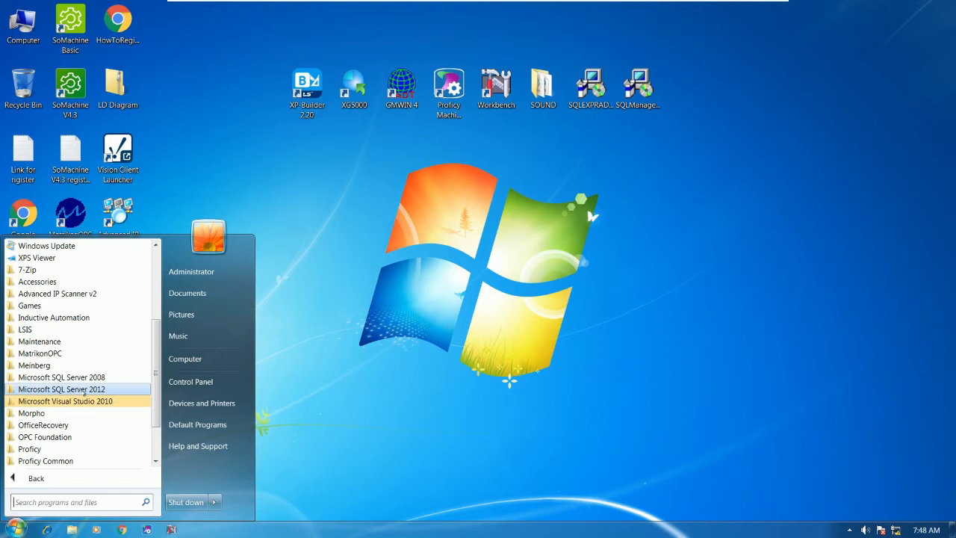
{"action": "left_click", "coordinate": [84, 391]}
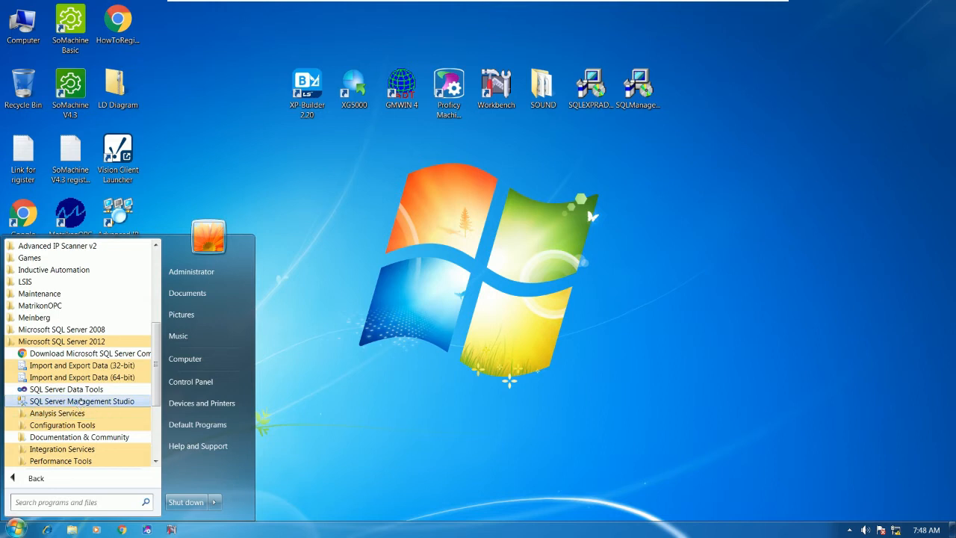
{"action": "left_click", "coordinate": [91, 402]}
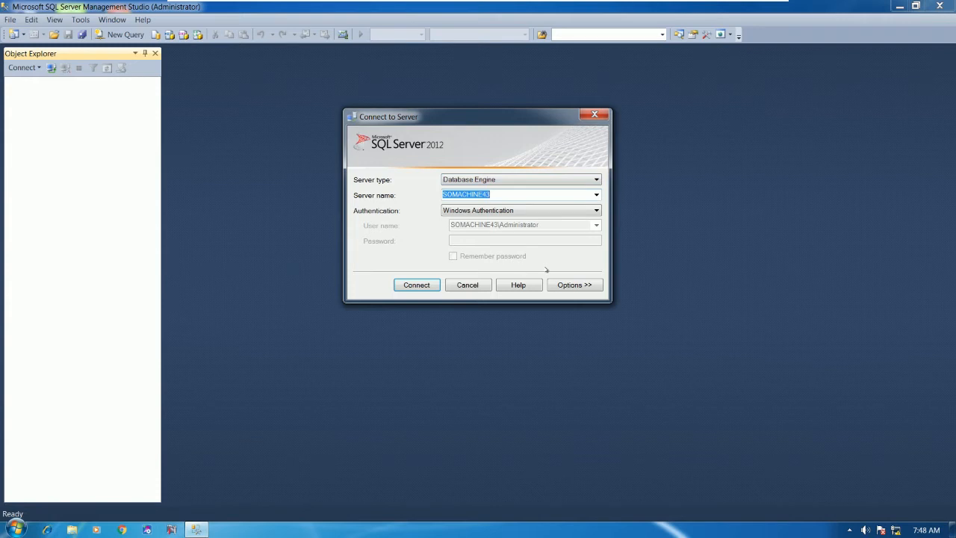
Step: Connect to the SOMACHINE43 server using Windows Authentication
{"action": "left_click", "coordinate": [451, 214]}
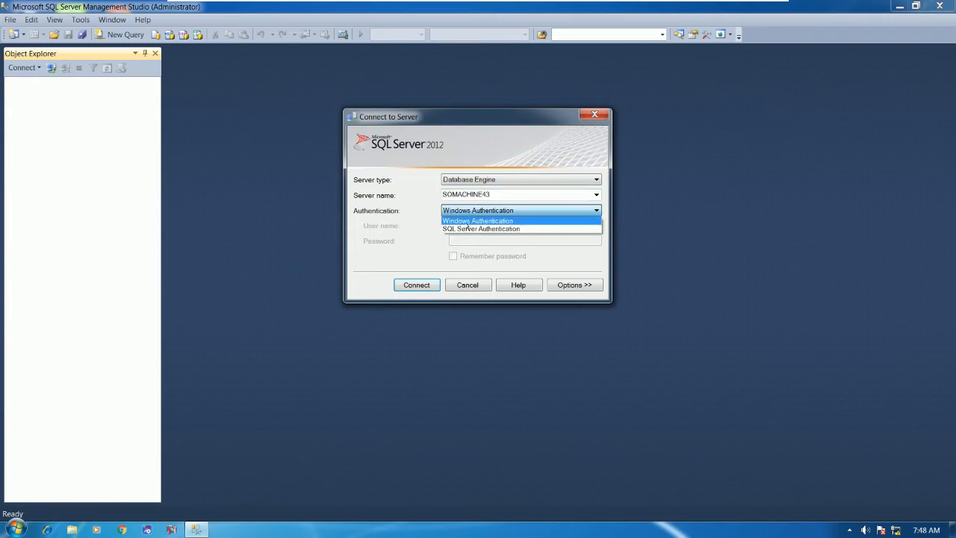
{"action": "left_click", "coordinate": [480, 222]}
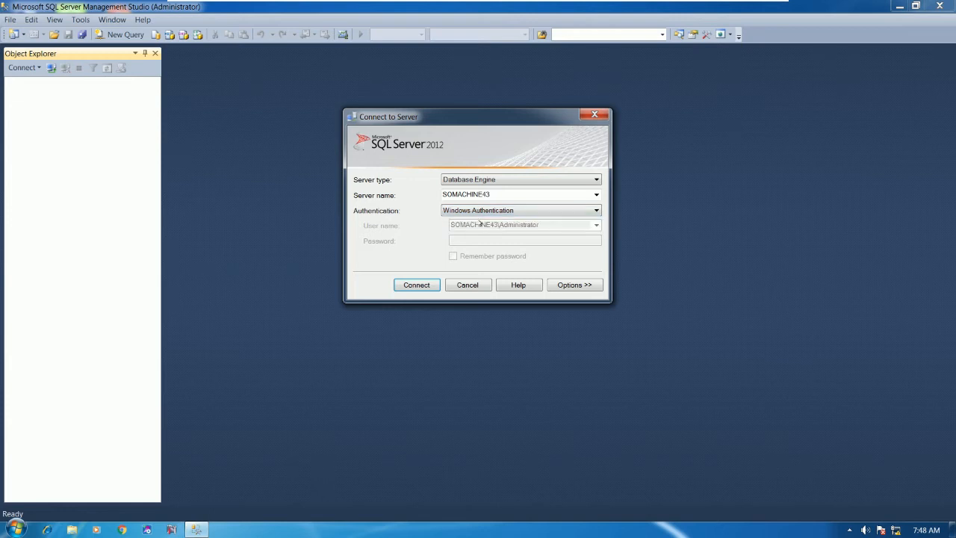
{"action": "left_click", "coordinate": [422, 286]}
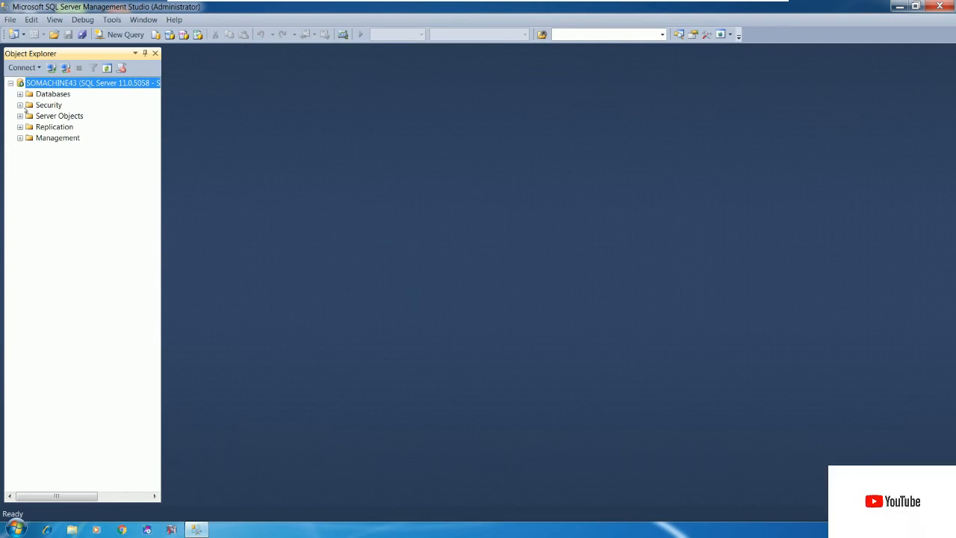
Step: Open Login Properties for the sa login under Security > Logins in Object Explorer
{"action": "left_click", "coordinate": [19, 105]}
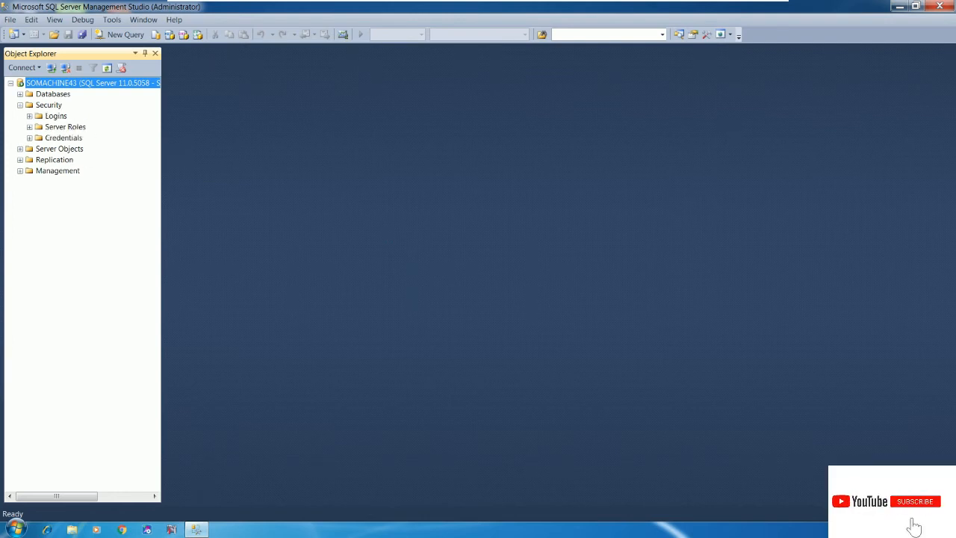
{"action": "left_click", "coordinate": [30, 116]}
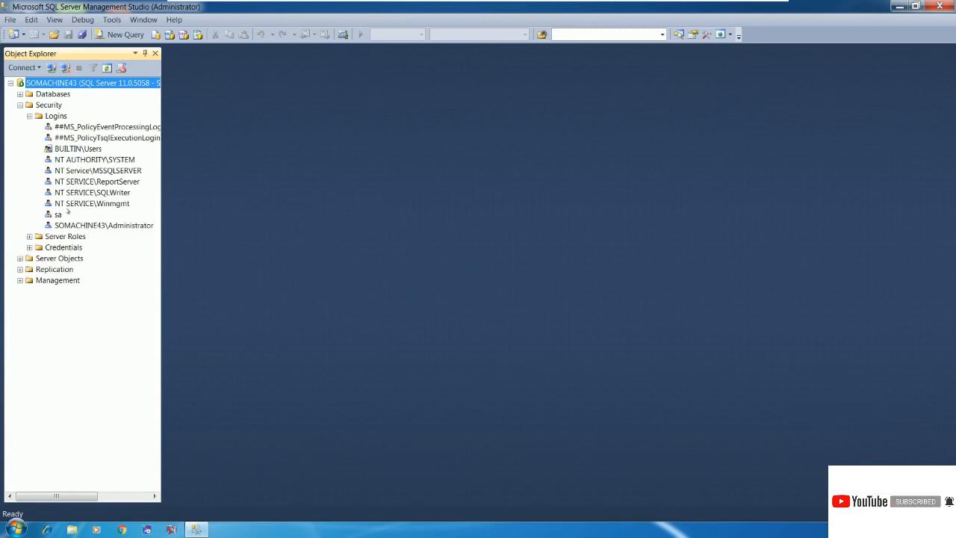
{"action": "left_click", "coordinate": [59, 215]}
{"action": "right_click", "coordinate": [58, 214]}
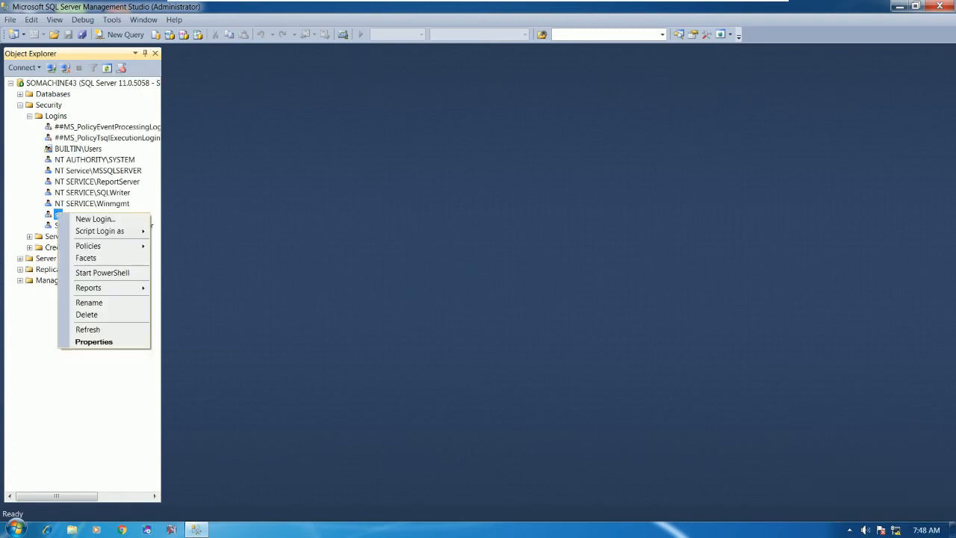
{"action": "left_click", "coordinate": [94, 341]}
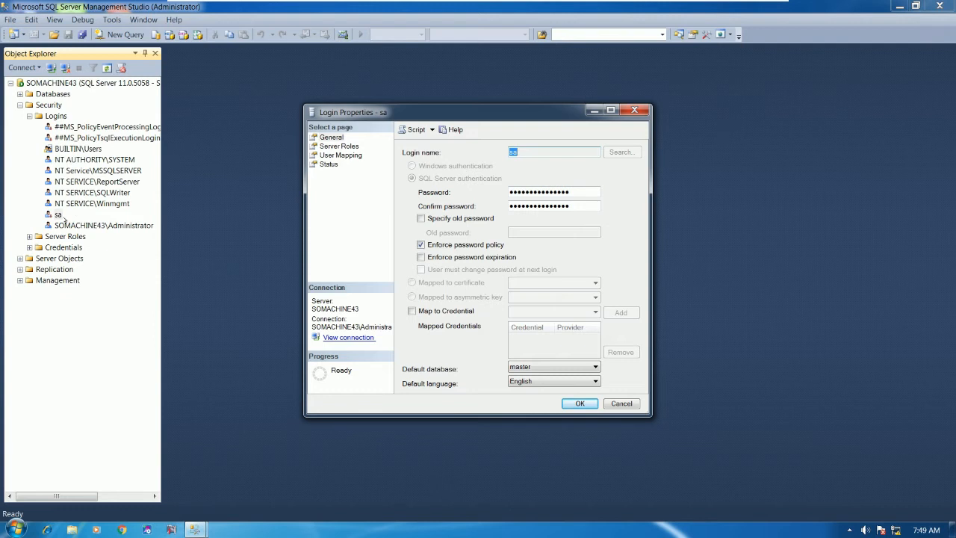
Step: Enter and confirm a new five-character sa password and uncheck Enforce password policy
{"action": "left_click", "coordinate": [572, 191]}
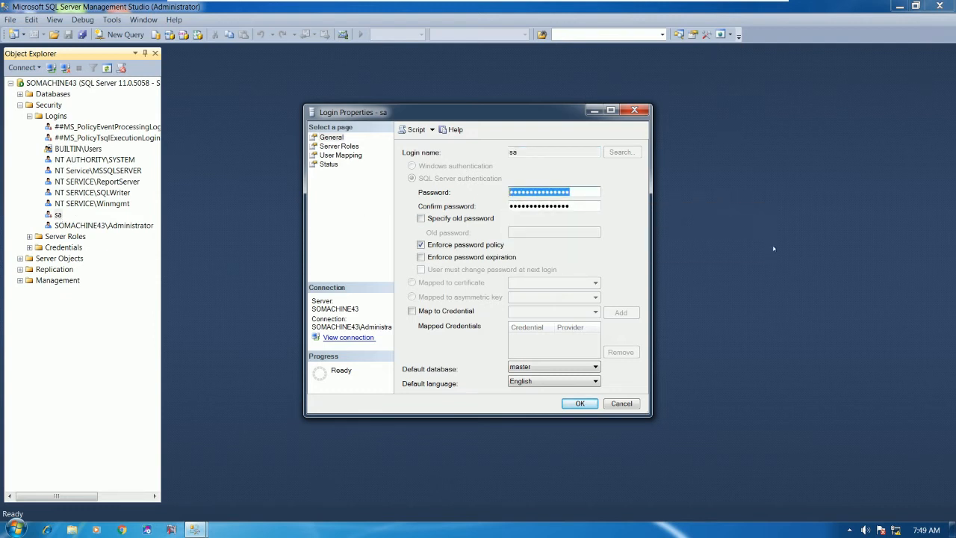
{"action": "type", "text": "*****"}
{"action": "key", "text": "Tab"}
{"action": "type", "text": "*****"}
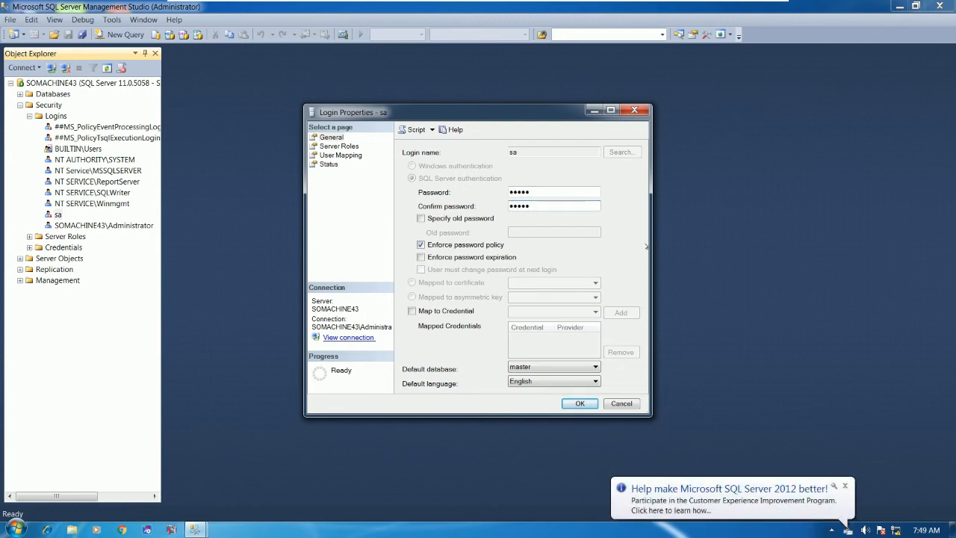
{"action": "left_click", "coordinate": [421, 245]}
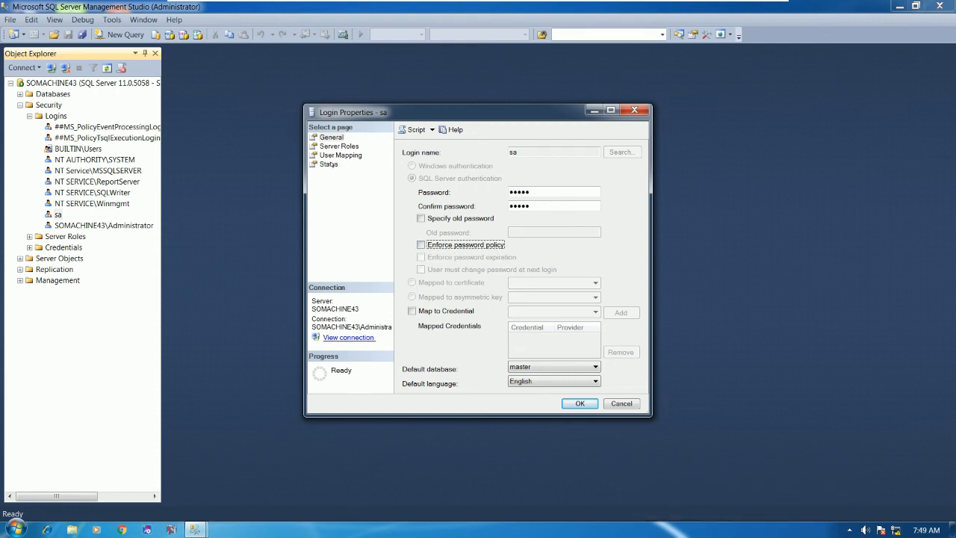
{"action": "left_click", "coordinate": [329, 163]}
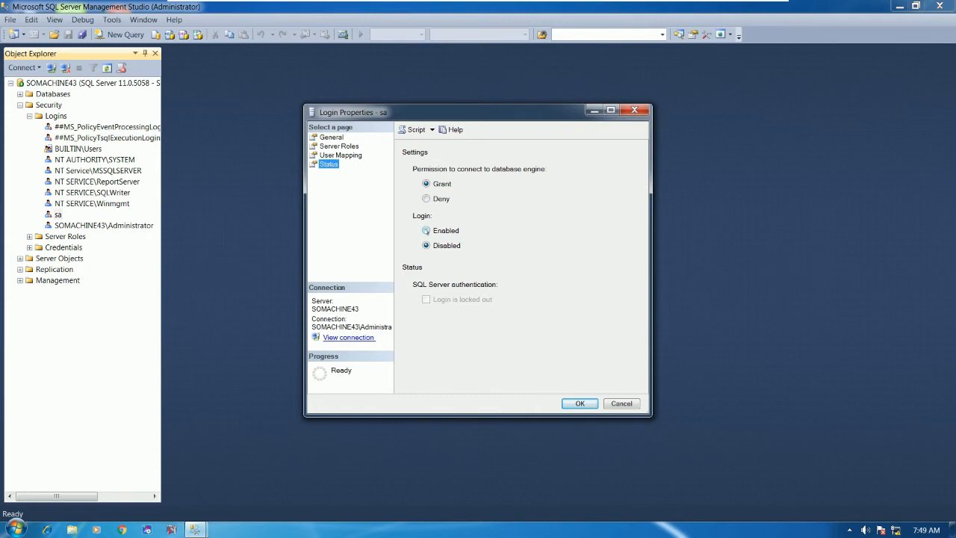
Step: Set the sa login's status to Enabled and save the login properties with OK
{"action": "left_click", "coordinate": [428, 231]}
{"action": "left_click", "coordinate": [333, 139]}
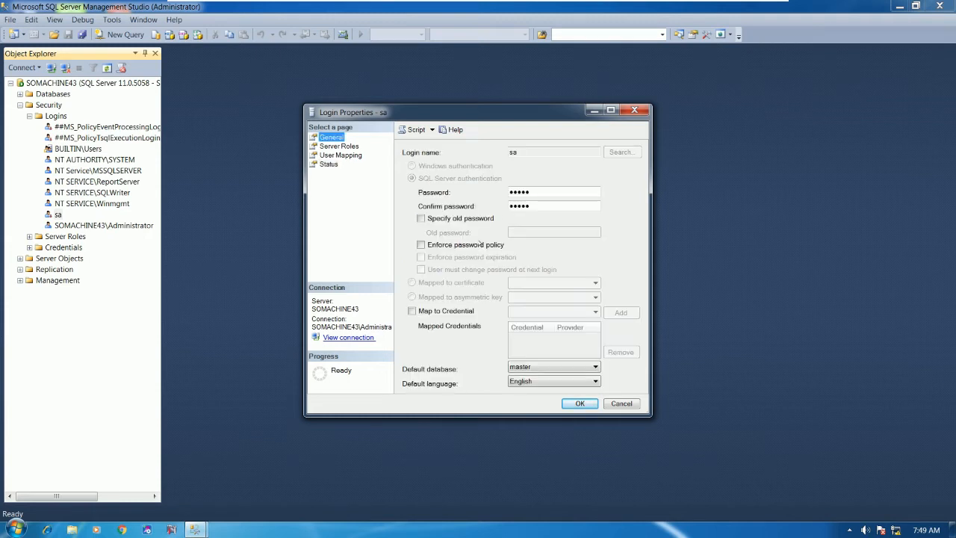
{"action": "left_click", "coordinate": [329, 164]}
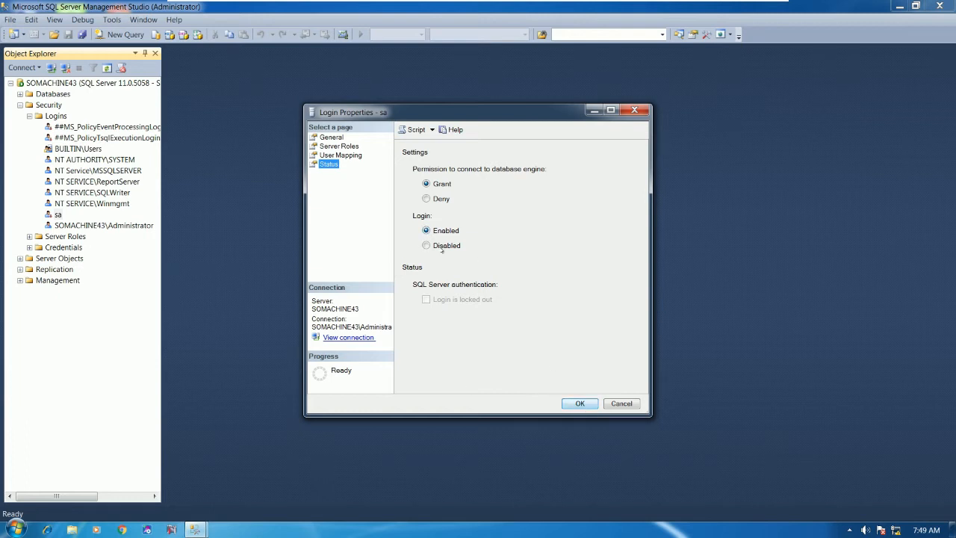
{"action": "left_click", "coordinate": [580, 405]}
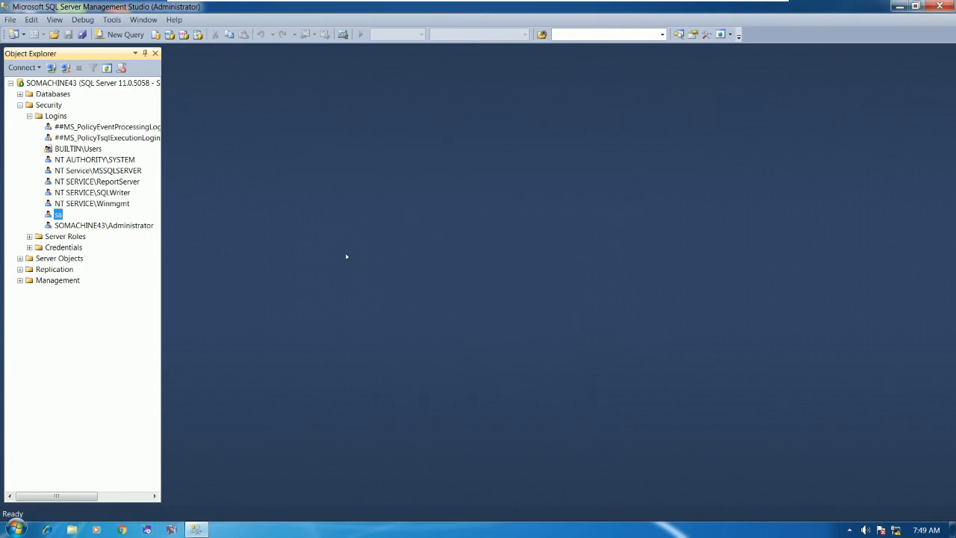
{"action": "right_click", "coordinate": [87, 86]}
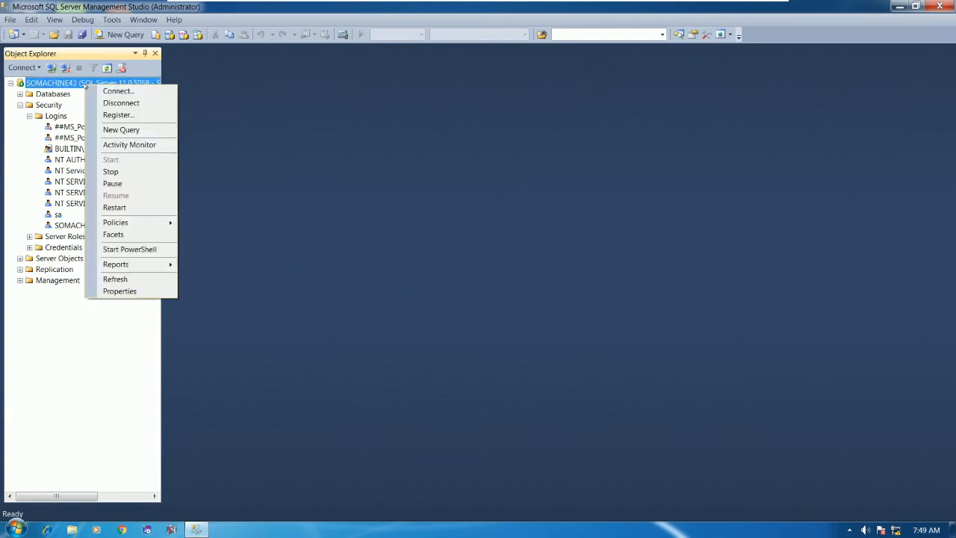
Step: Switch the server to SQL Server and Windows Authentication with login auditing None, then disconnect and exit
{"action": "left_click", "coordinate": [120, 292]}
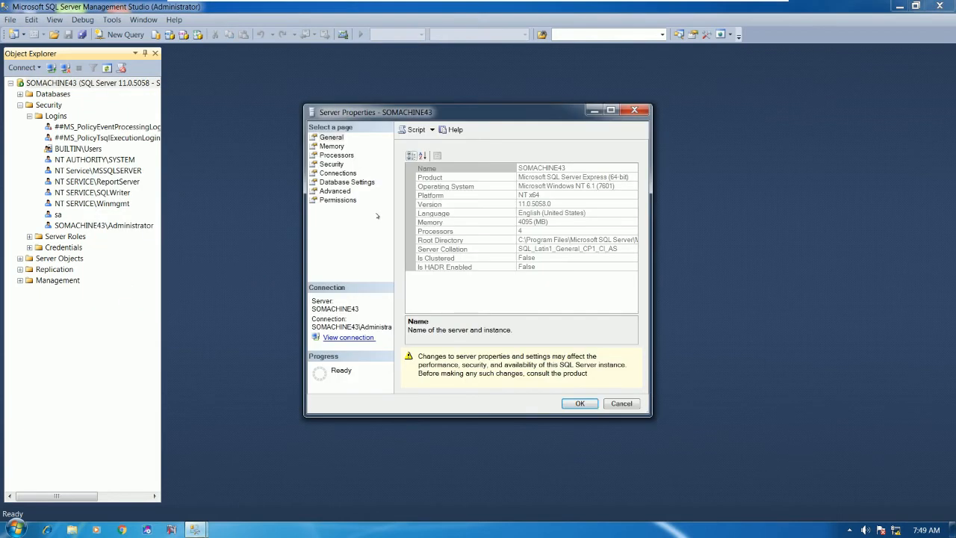
{"action": "left_click", "coordinate": [332, 164]}
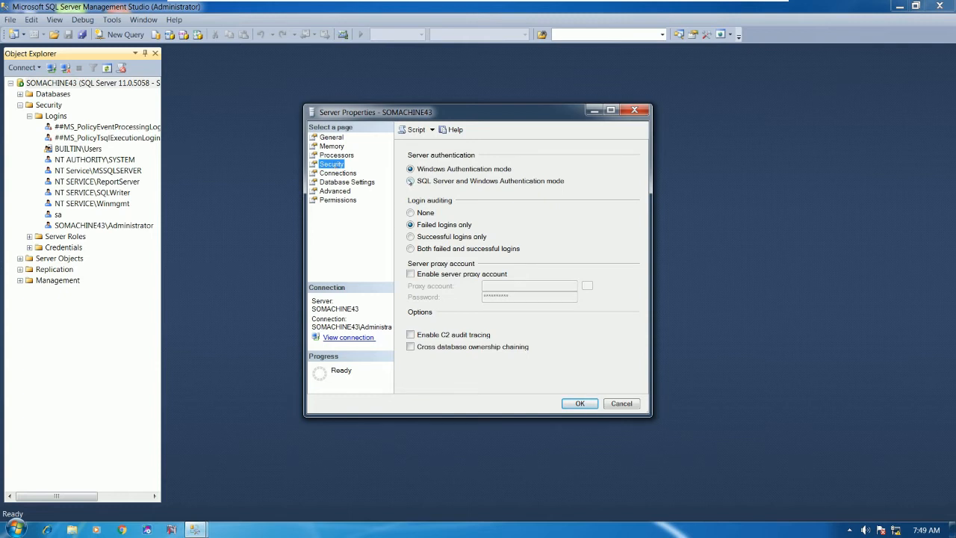
{"action": "left_click", "coordinate": [410, 181]}
{"action": "left_click", "coordinate": [417, 213]}
{"action": "left_click", "coordinate": [580, 404]}
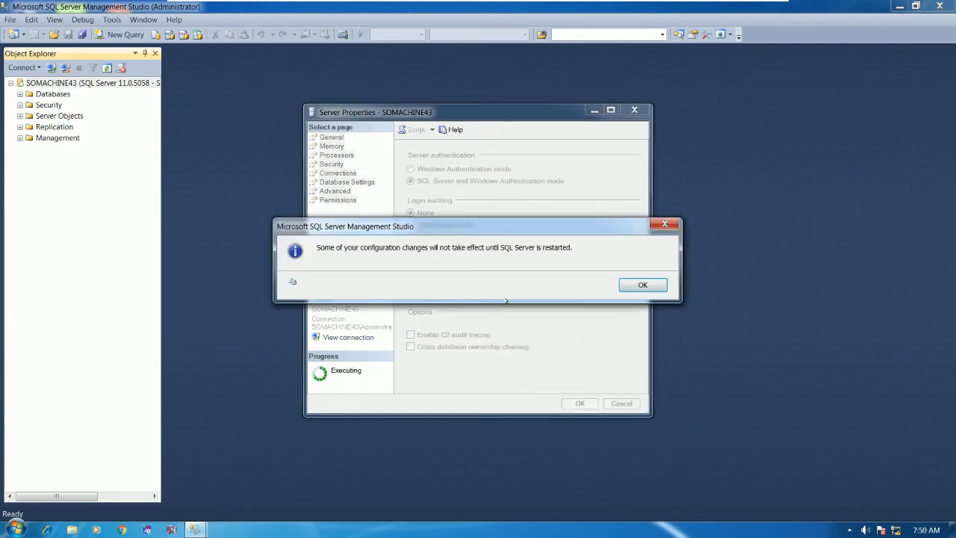
{"action": "left_click", "coordinate": [642, 284]}
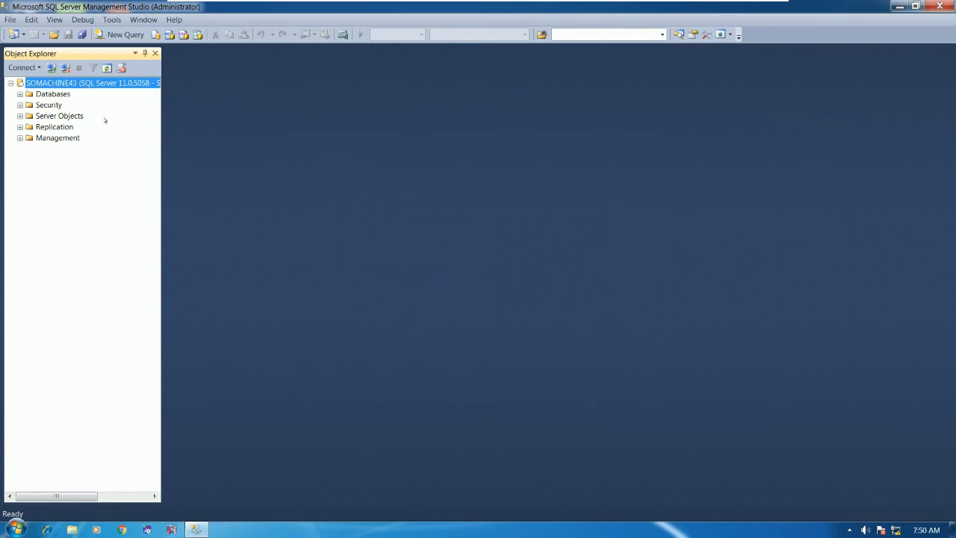
{"action": "left_click", "coordinate": [66, 68]}
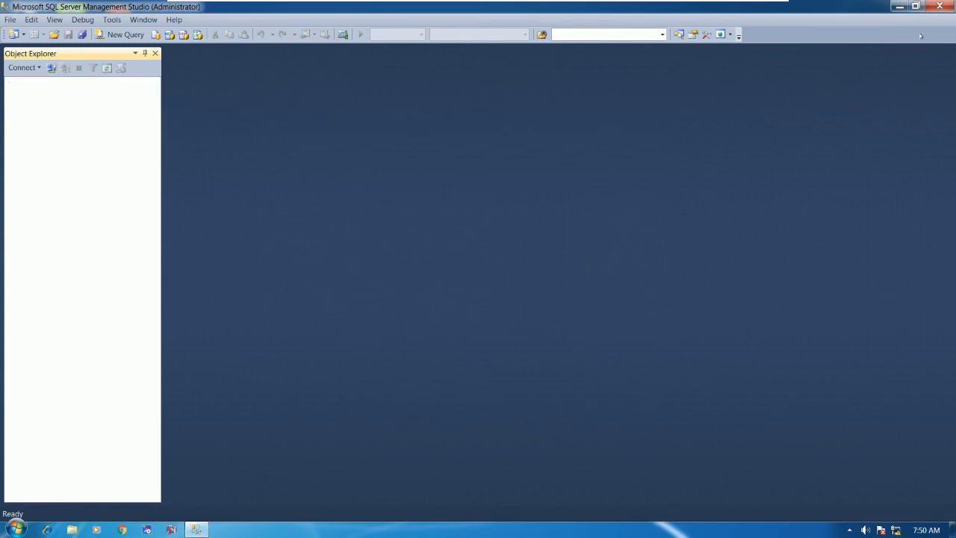
{"action": "left_click", "coordinate": [940, 6]}
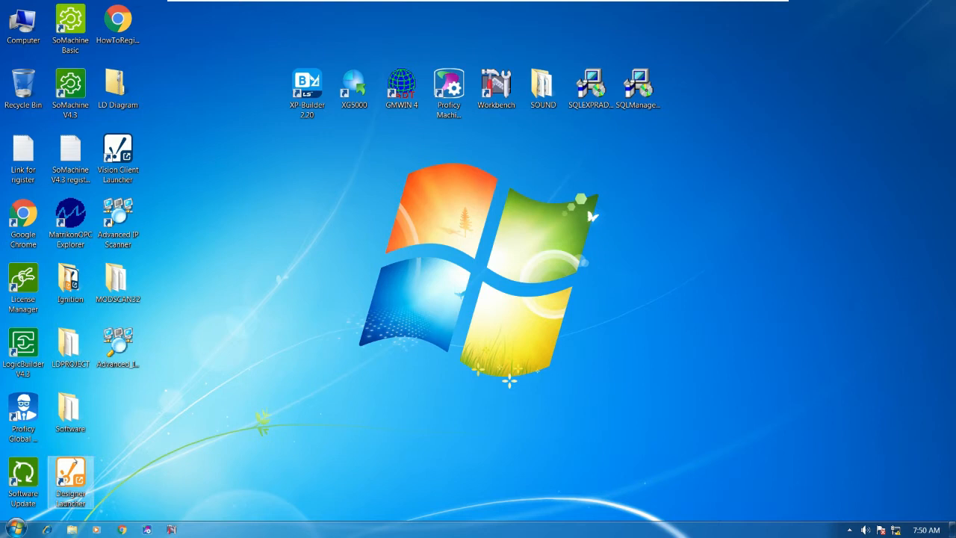
Step: Open the Services console from Control Panel's Administrative Tools and maximize it
{"action": "left_click", "coordinate": [7, 527]}
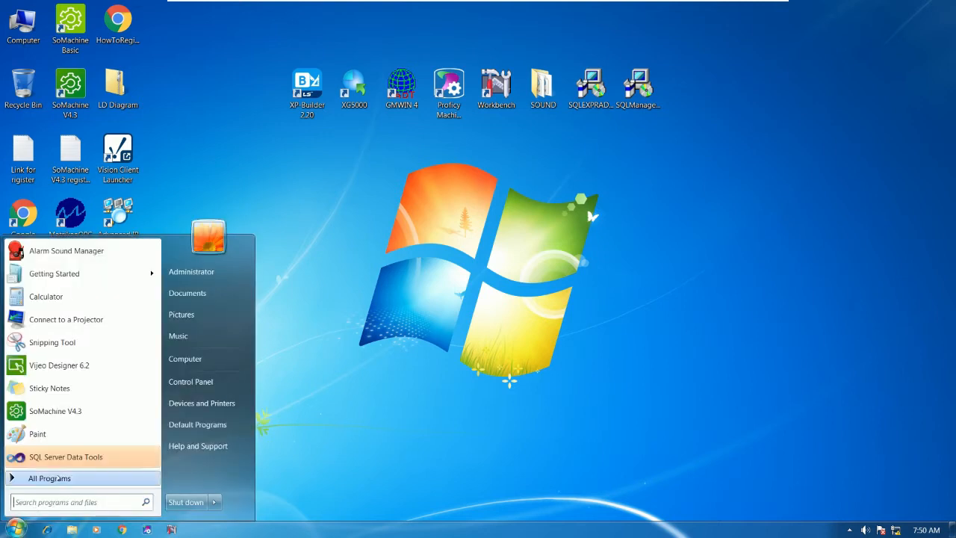
{"action": "left_click", "coordinate": [190, 382]}
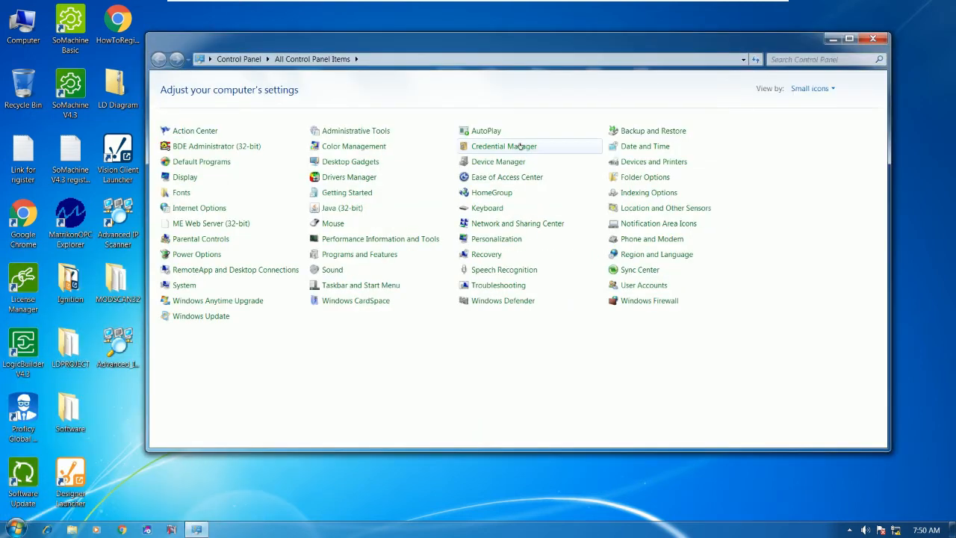
{"action": "left_click", "coordinate": [803, 92]}
{"action": "left_click", "coordinate": [375, 312]}
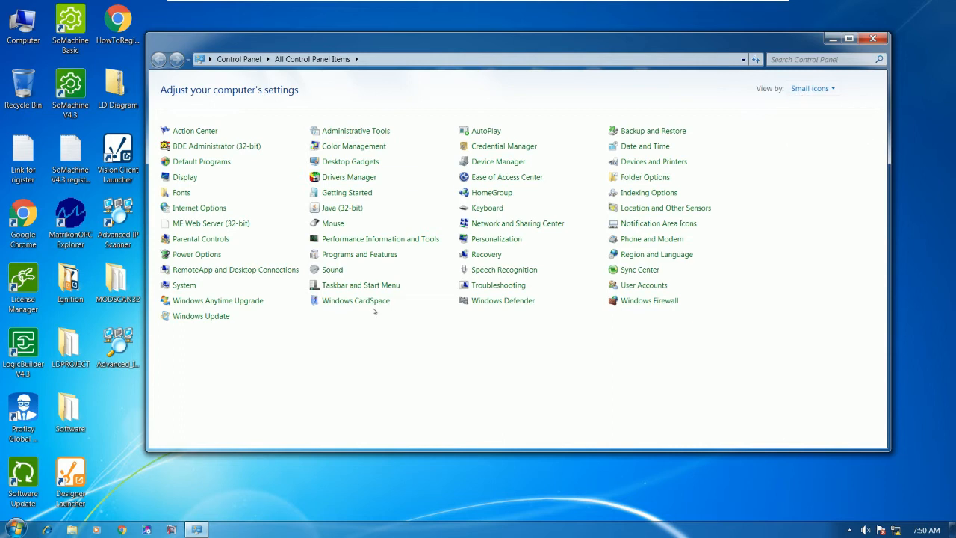
{"action": "left_click", "coordinate": [360, 133]}
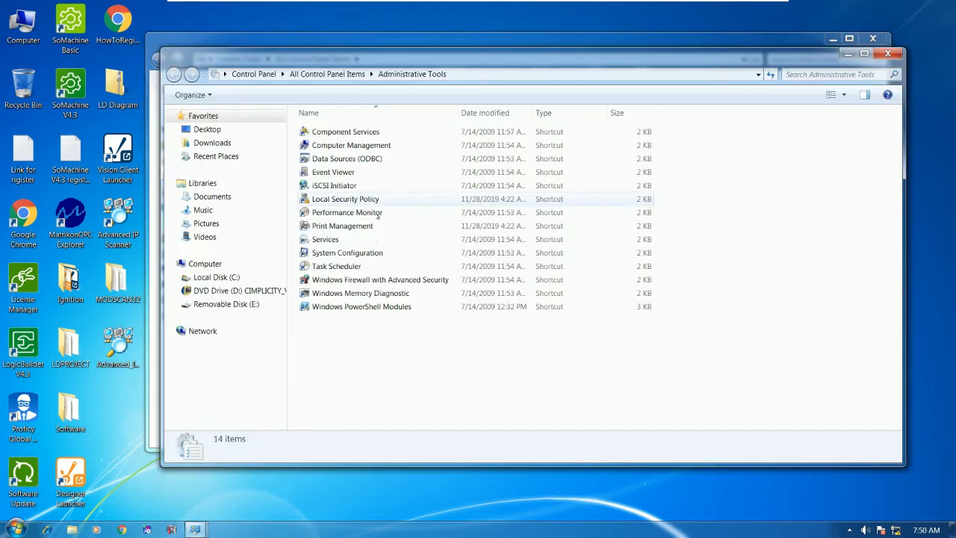
{"action": "left_click", "coordinate": [326, 240]}
{"action": "double_click", "coordinate": [326, 239]}
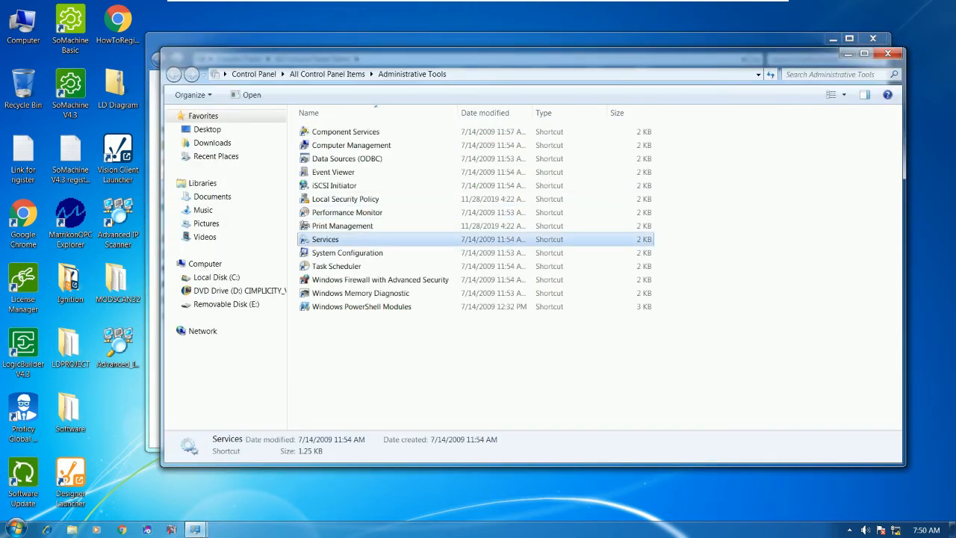
{"action": "left_click", "coordinate": [406, 36]}
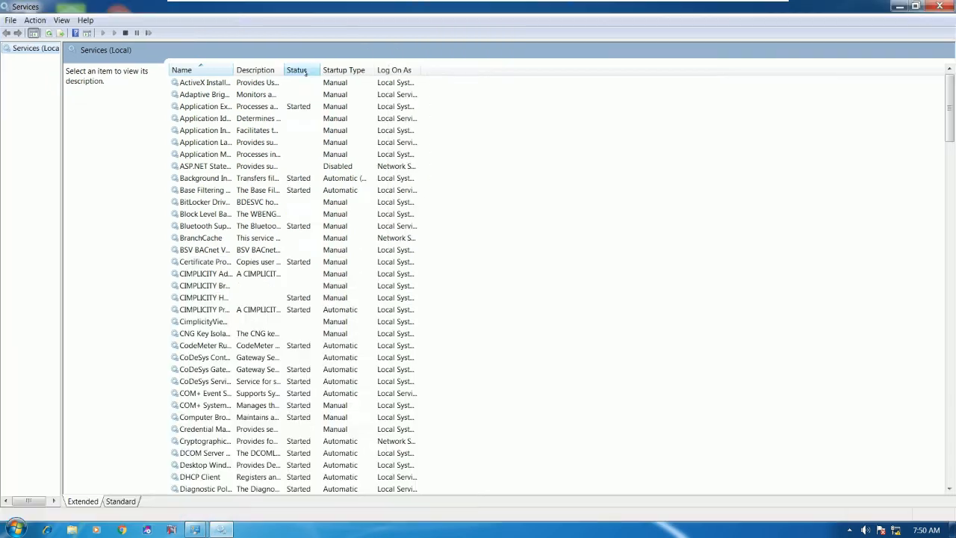
Step: Stop and restart SQL Server (MSSQLSERVER), then close the Services and Administrative Tools windows
{"action": "left_click", "coordinate": [254, 213]}
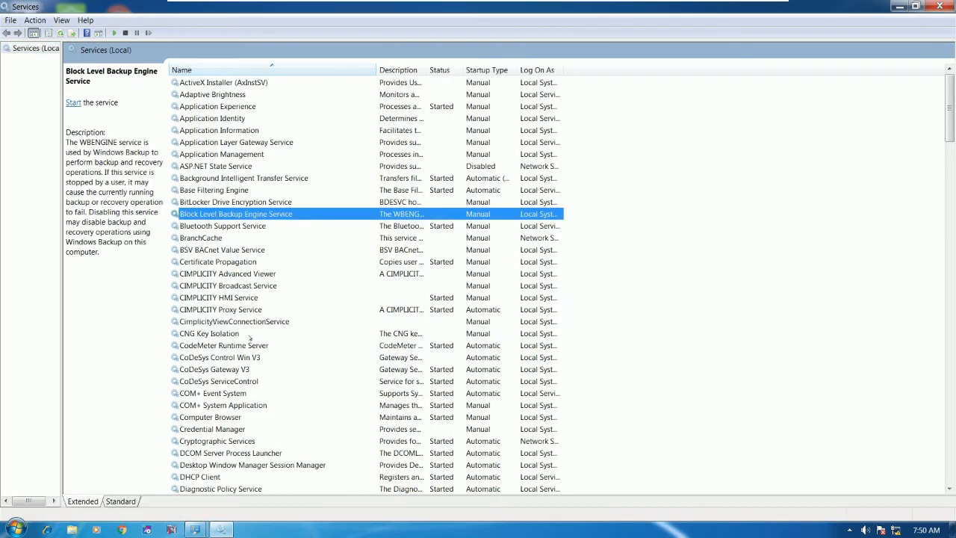
{"action": "scroll", "coordinate": [251, 338], "scroll_direction": "down", "scroll_amount": 1}
{"action": "left_click", "coordinate": [254, 262]}
{"action": "key", "text": "s"}
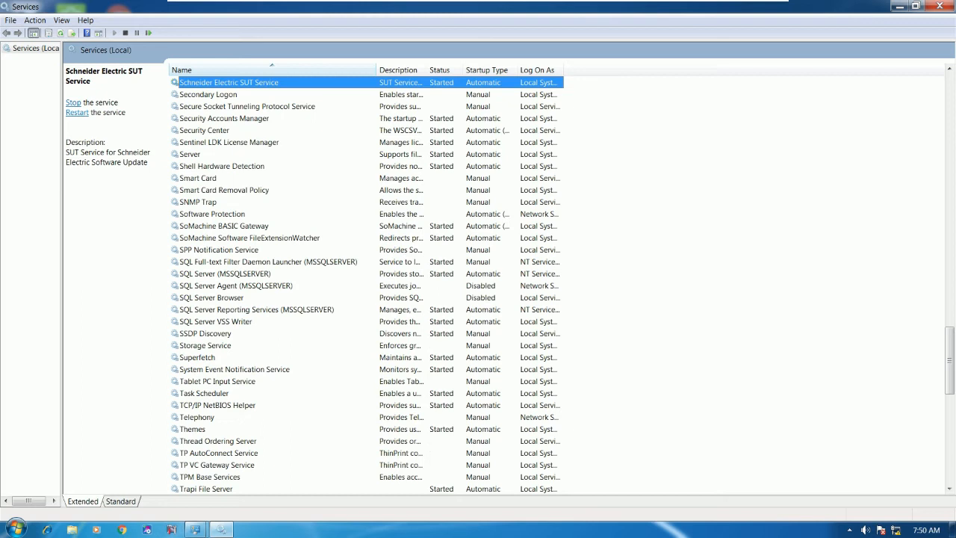
{"action": "left_click", "coordinate": [243, 277]}
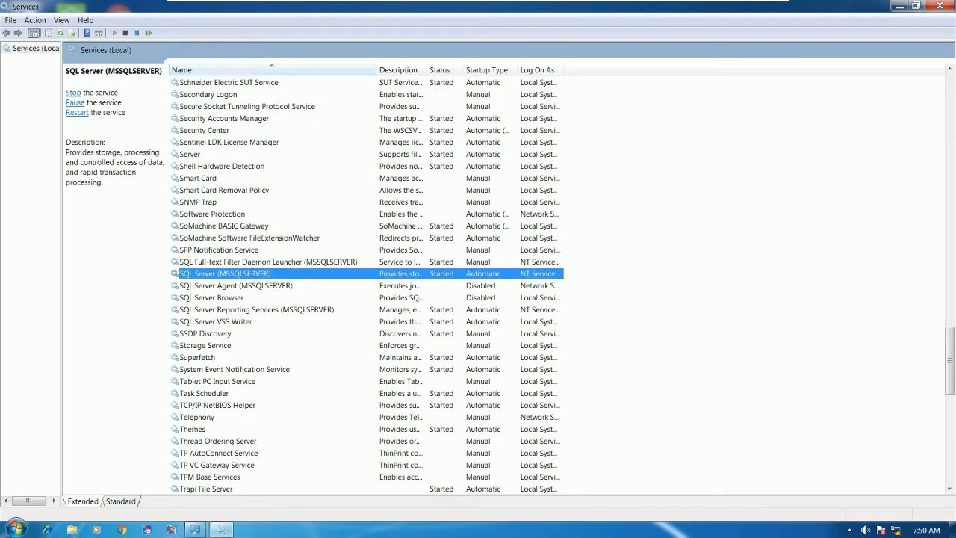
{"action": "double_click", "coordinate": [243, 275]}
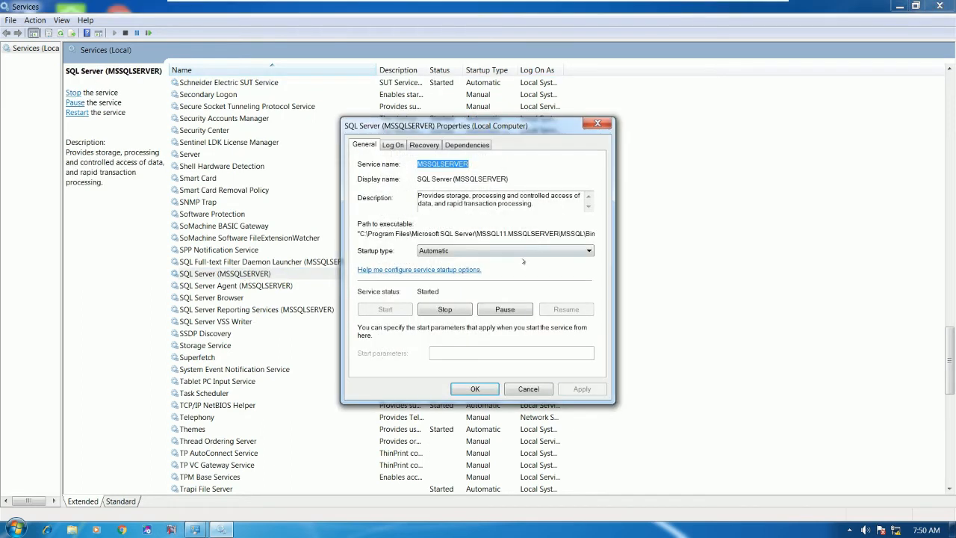
{"action": "left_click", "coordinate": [445, 309]}
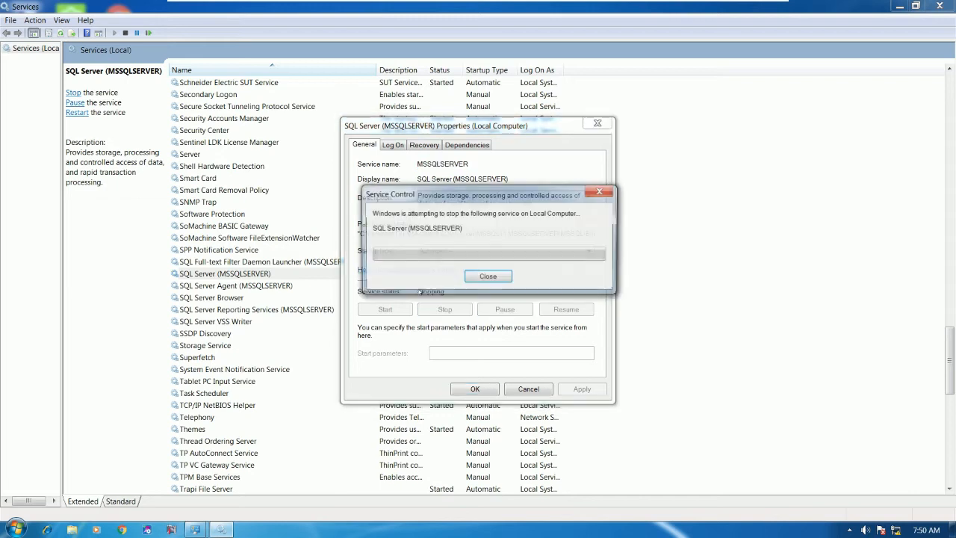
{"action": "left_click", "coordinate": [385, 309]}
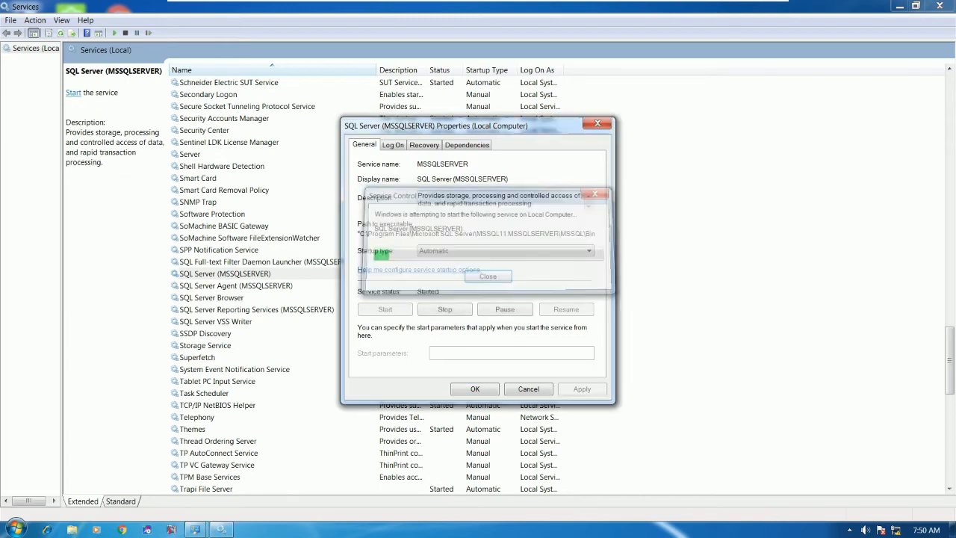
{"action": "left_click", "coordinate": [475, 388]}
{"action": "left_click", "coordinate": [940, 6]}
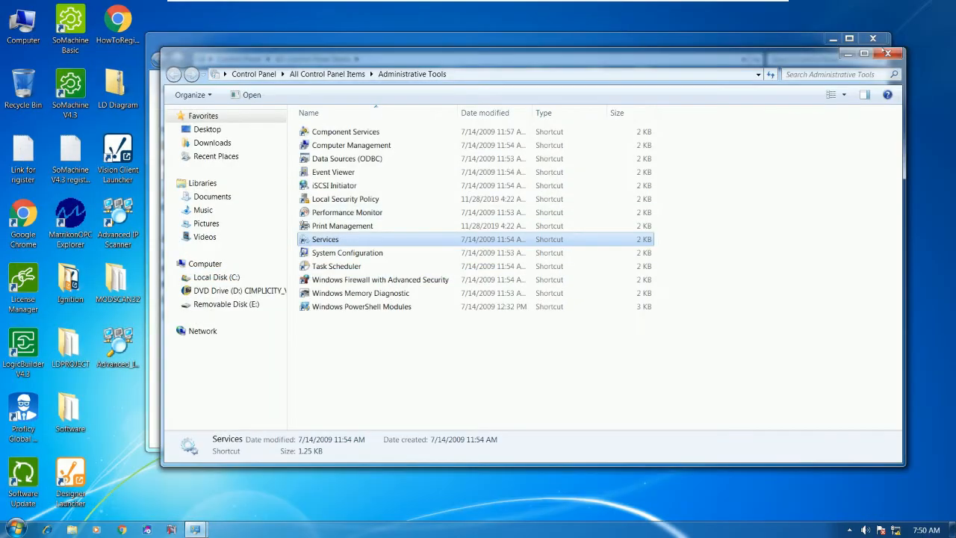
{"action": "left_click", "coordinate": [888, 53]}
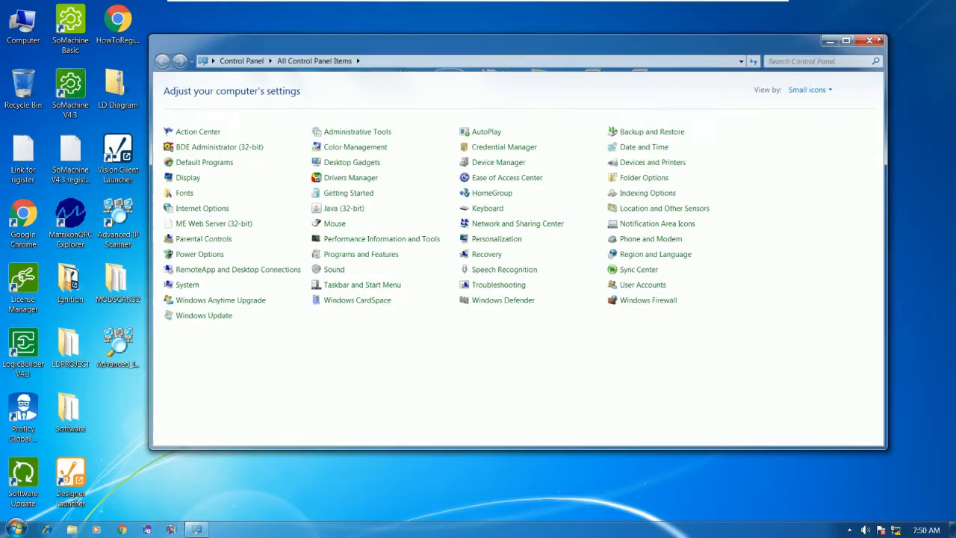
Step: Close Control Panel and launch SQL Server Management Studio from the Microsoft SQL Server 2012 folder
{"action": "left_click", "coordinate": [872, 39]}
{"action": "left_click", "coordinate": [17, 528]}
{"action": "left_click", "coordinate": [45, 478]}
{"action": "scroll", "coordinate": [119, 378], "scroll_direction": "down", "scroll_amount": 5}
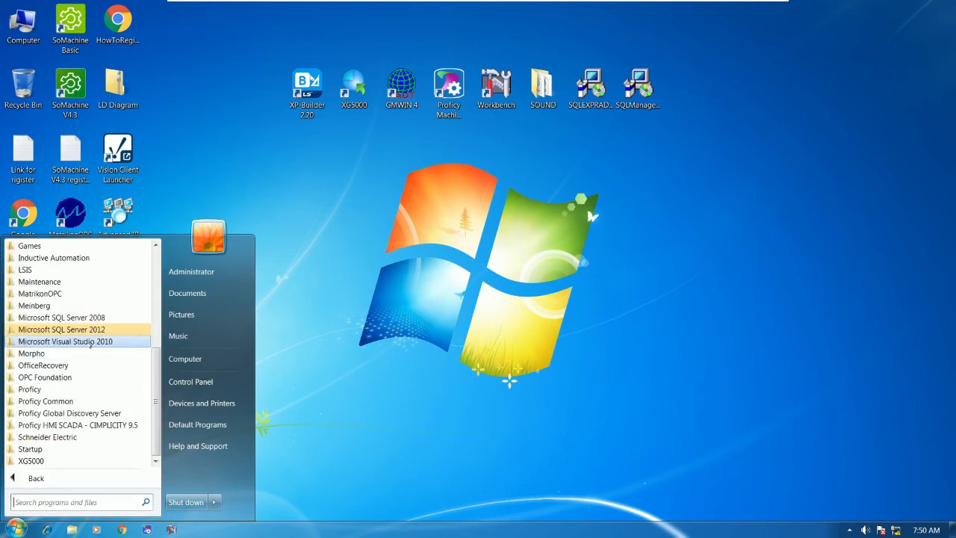
{"action": "left_click", "coordinate": [98, 332]}
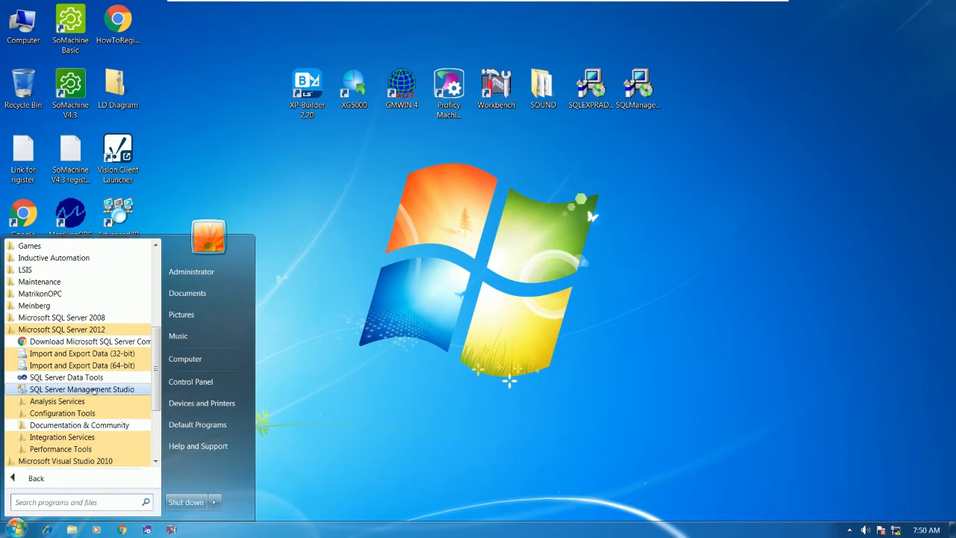
{"action": "left_click", "coordinate": [82, 389]}
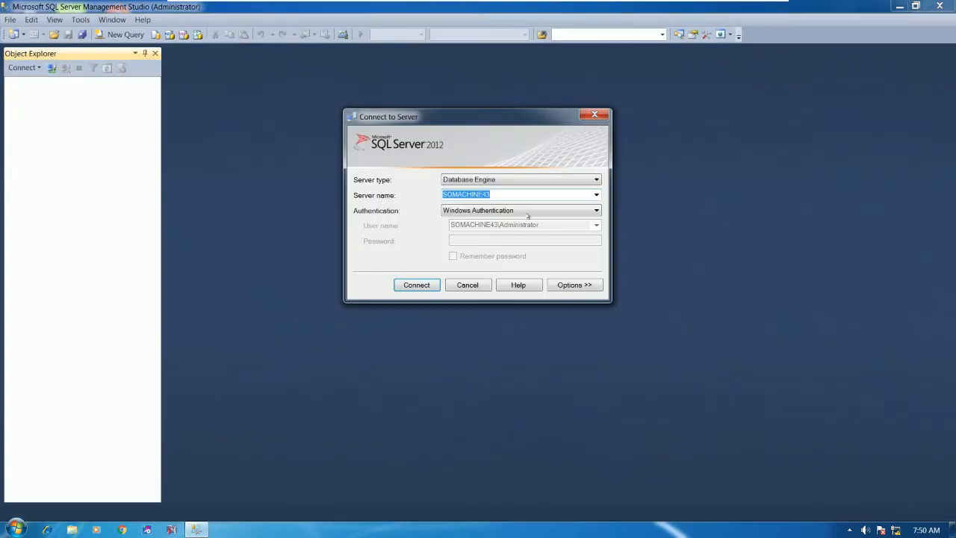
Step: Connect to SOMACHINE43 using SQL Server Authentication with login sa and its password
{"action": "left_click", "coordinate": [534, 211]}
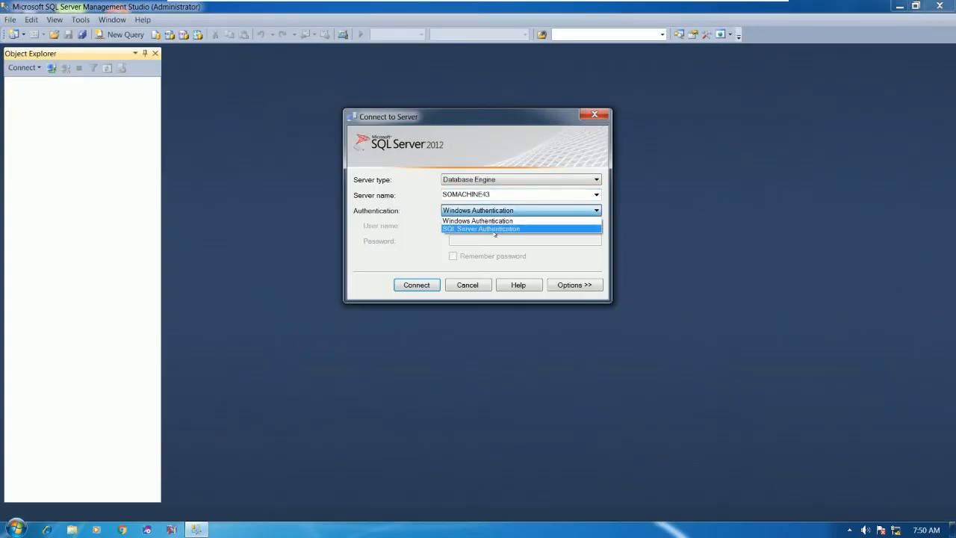
{"action": "left_click", "coordinate": [495, 229]}
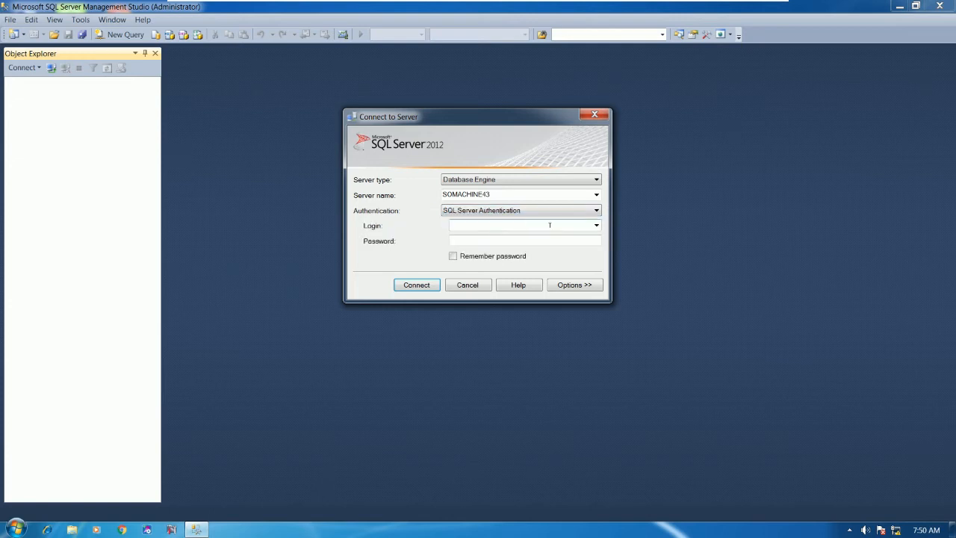
{"action": "type", "text": "sa"}
{"action": "key", "text": "Tab"}
{"action": "type", "text": "*****"}
{"action": "left_click", "coordinate": [416, 285]}
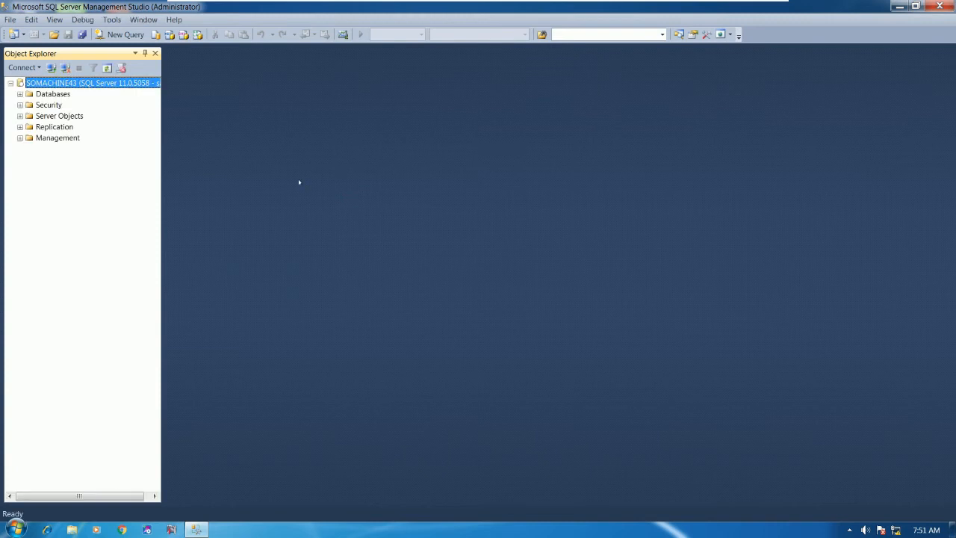
Step: Create a new database named CIMPLICITY under Databases, then close Management Studio
{"action": "left_click", "coordinate": [20, 94]}
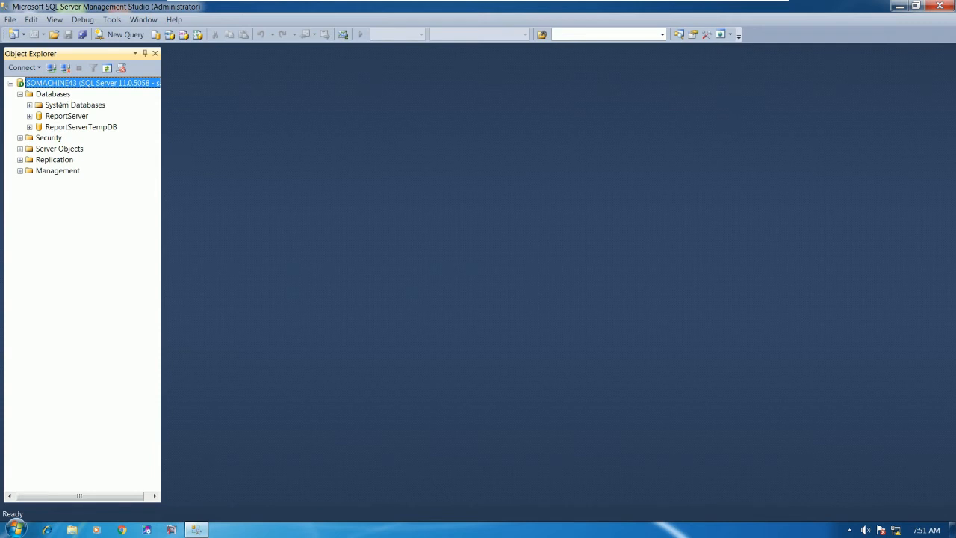
{"action": "right_click", "coordinate": [59, 95]}
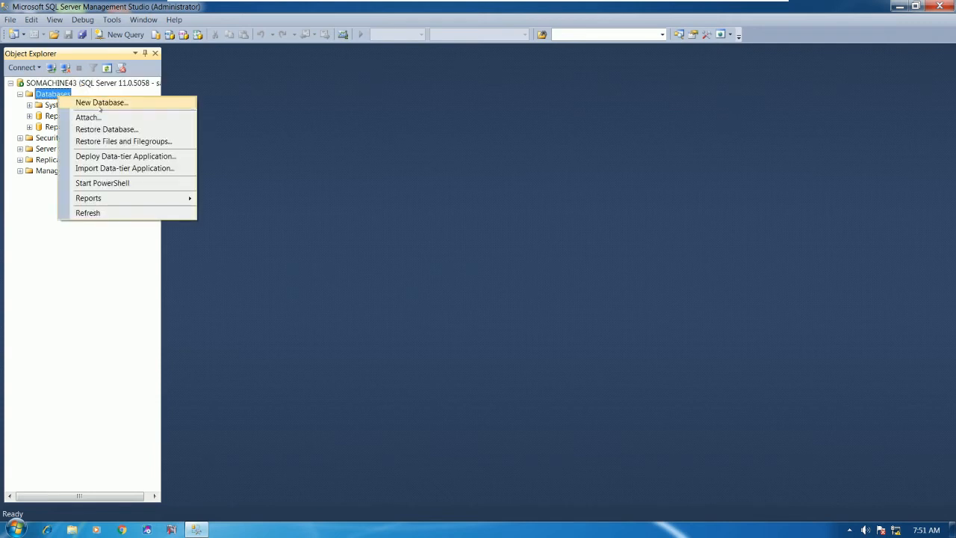
{"action": "left_click", "coordinate": [101, 104]}
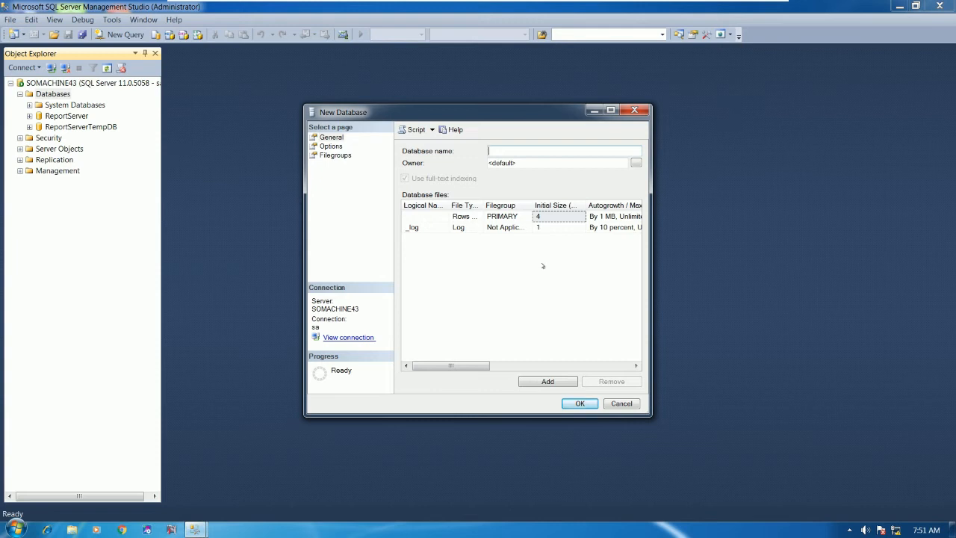
{"action": "type", "text": "CIMPLICITY"}
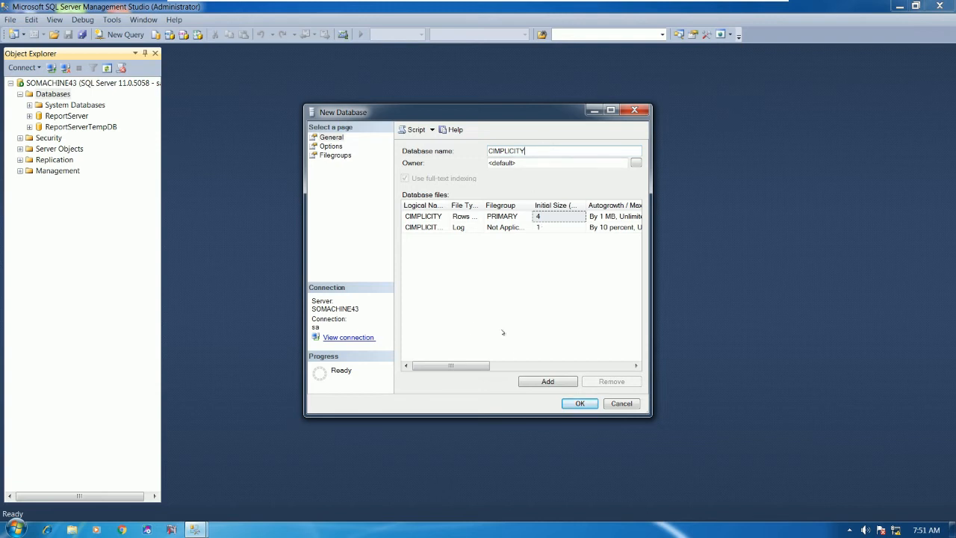
{"action": "left_click", "coordinate": [579, 404]}
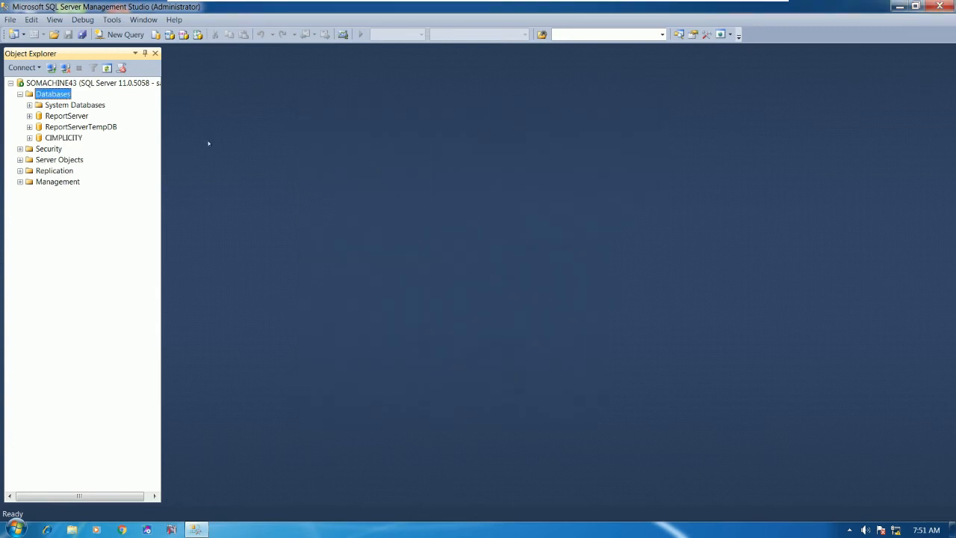
{"action": "left_click", "coordinate": [940, 6]}
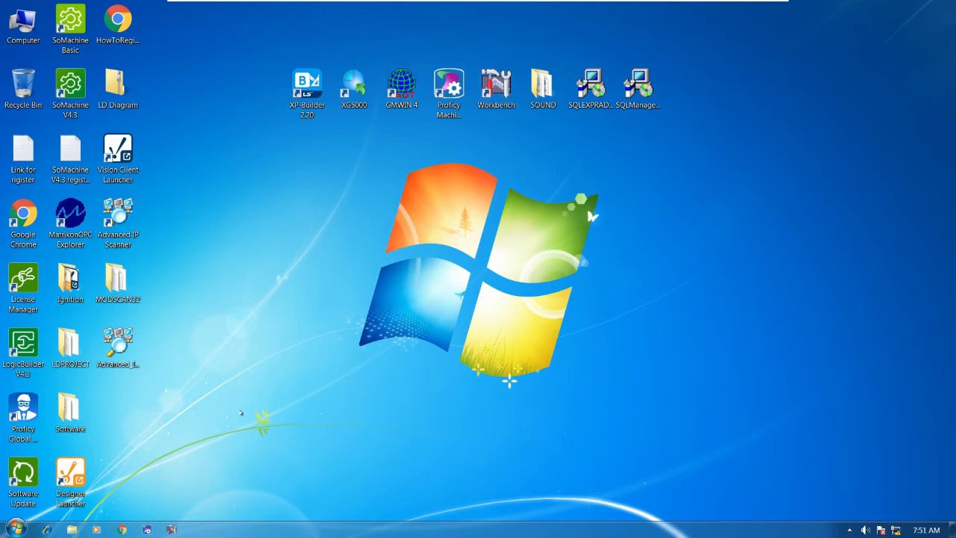
Step: Launch Workbench, open the recent project C:\SOUND\SOUND, and maximize the window
{"action": "double_click", "coordinate": [496, 88]}
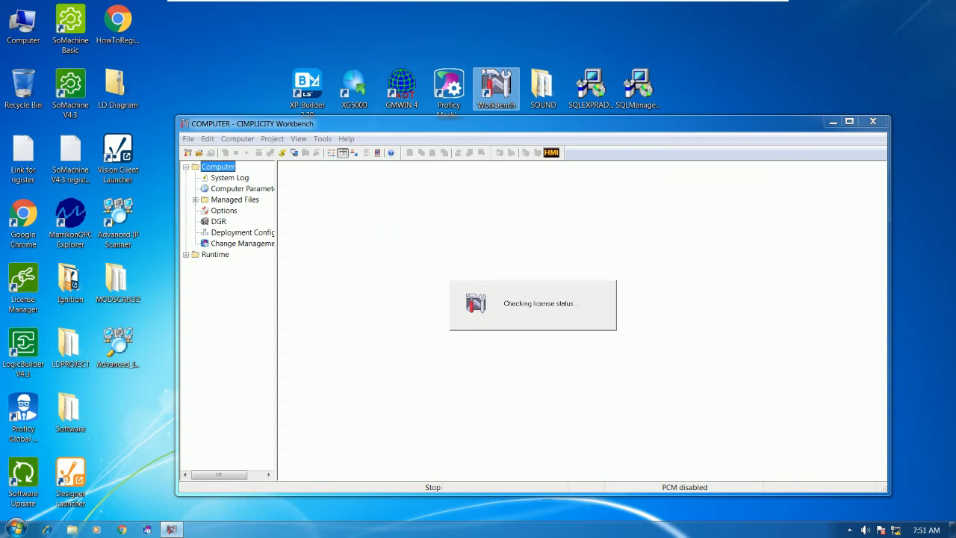
{"action": "left_click", "coordinate": [188, 139]}
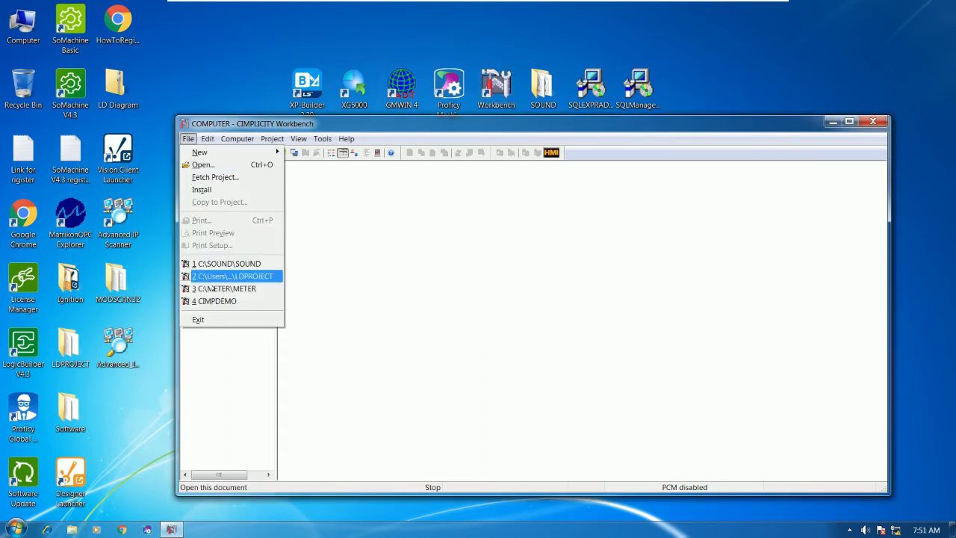
{"action": "left_click", "coordinate": [225, 264]}
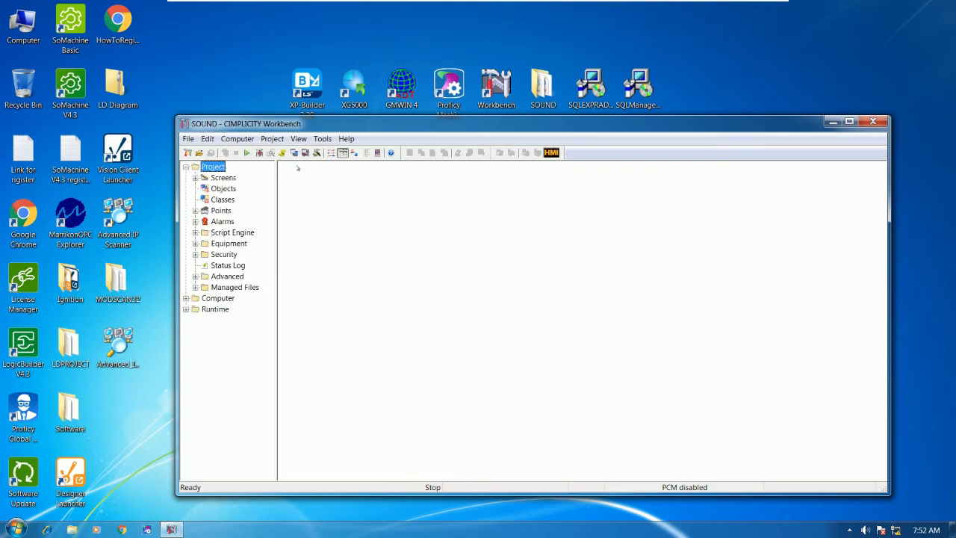
{"action": "double_click", "coordinate": [470, 124]}
Step: View the SOUND project's Alarms settings in Project Properties, then close without changes
{"action": "left_click", "coordinate": [93, 19]}
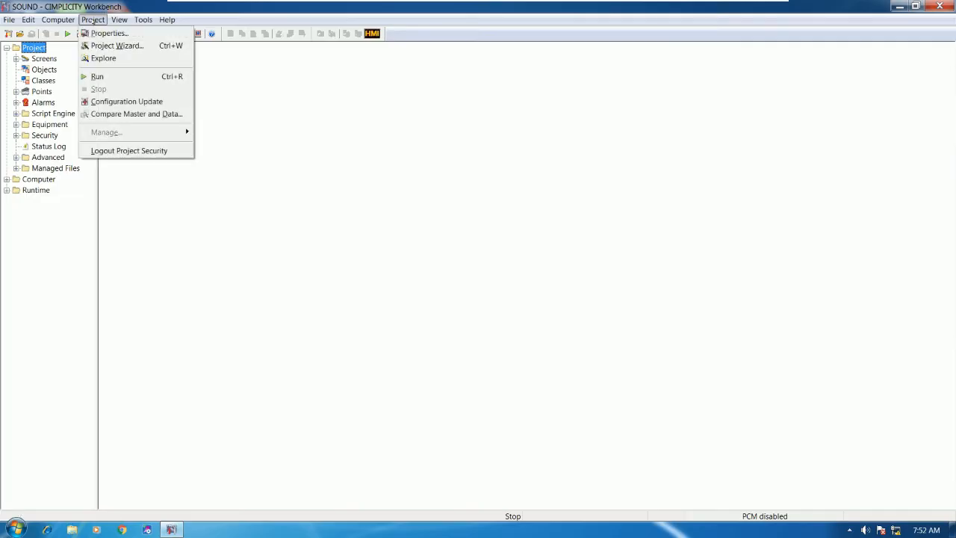
{"action": "left_click", "coordinate": [107, 32]}
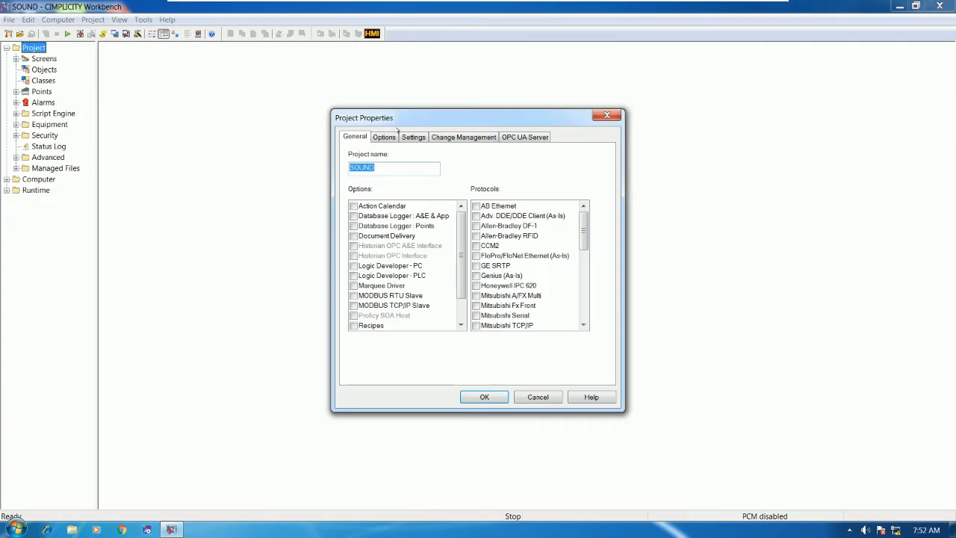
{"action": "left_click", "coordinate": [419, 139]}
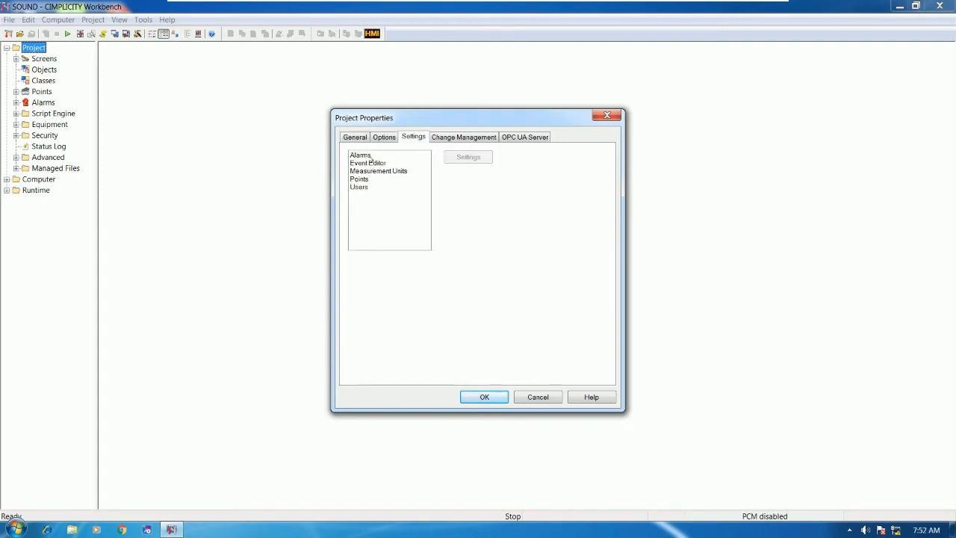
{"action": "left_click", "coordinate": [370, 156]}
{"action": "left_click", "coordinate": [606, 115]}
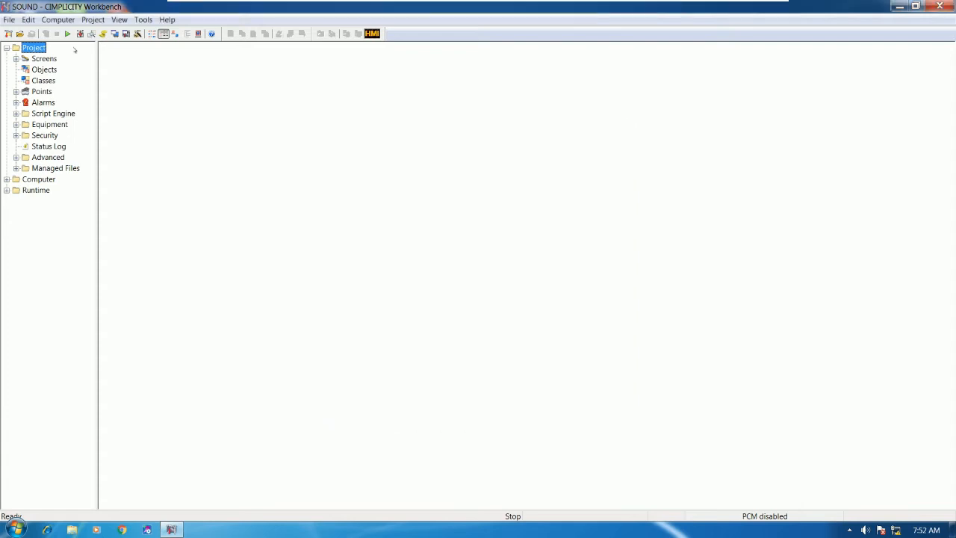
Step: Enable the Database Logger: A&E & App and Database Logger: Points options and apply
{"action": "left_click", "coordinate": [92, 20]}
{"action": "left_click", "coordinate": [107, 32]}
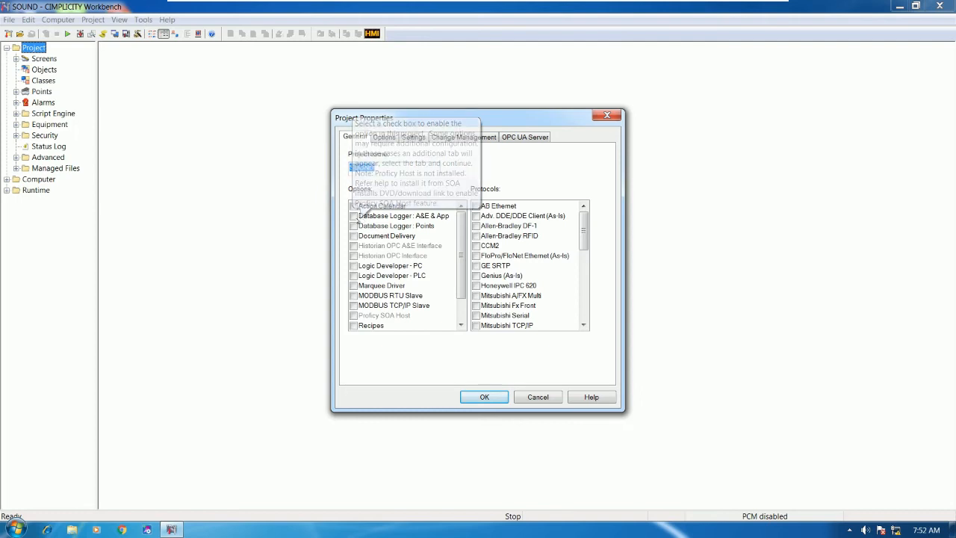
{"action": "left_click", "coordinate": [354, 216]}
{"action": "left_click", "coordinate": [354, 226]}
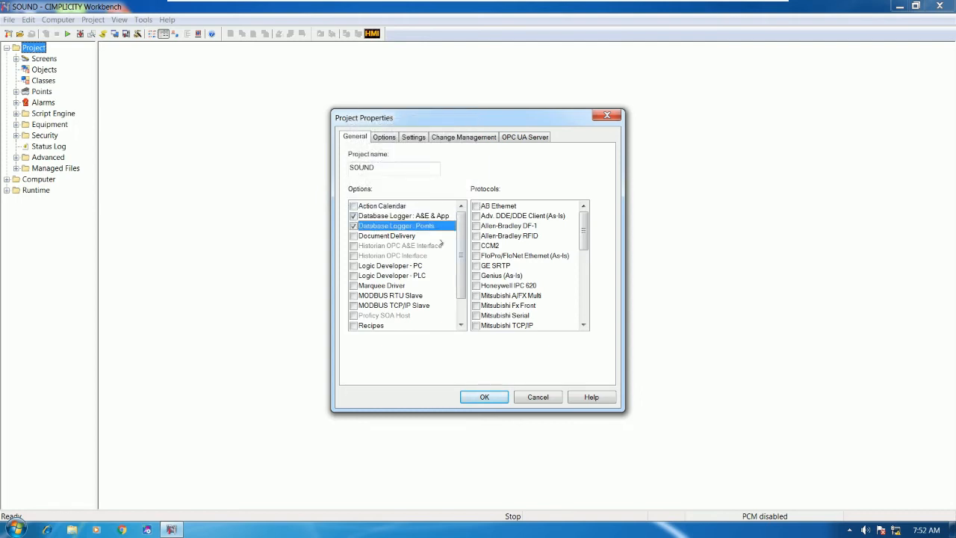
{"action": "left_click", "coordinate": [463, 302]}
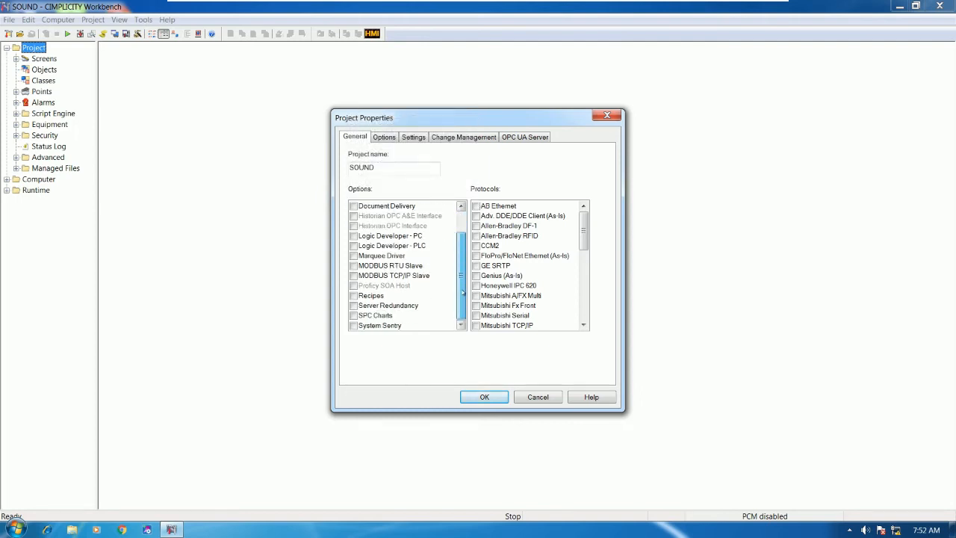
{"action": "scroll", "coordinate": [463, 290], "scroll_direction": "up", "scroll_amount": 2}
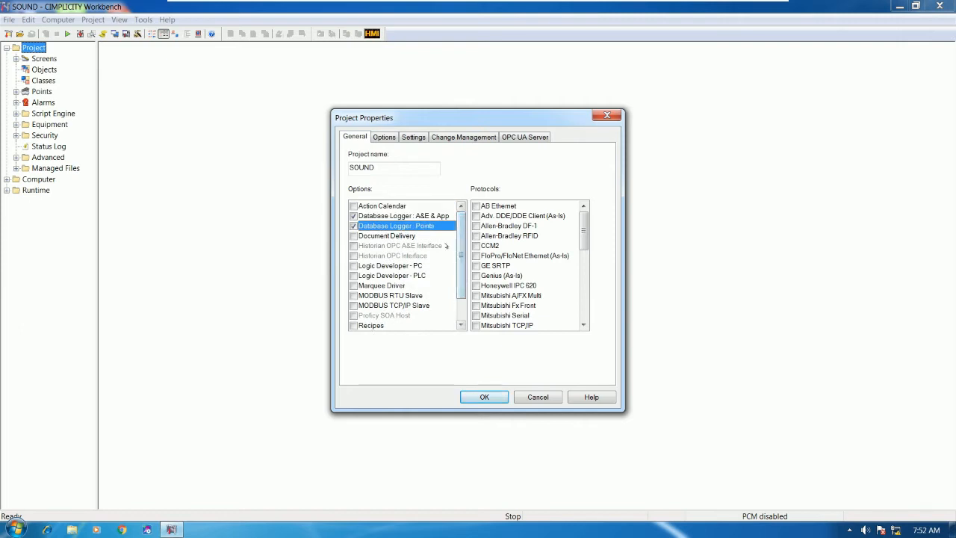
{"action": "left_click", "coordinate": [475, 397]}
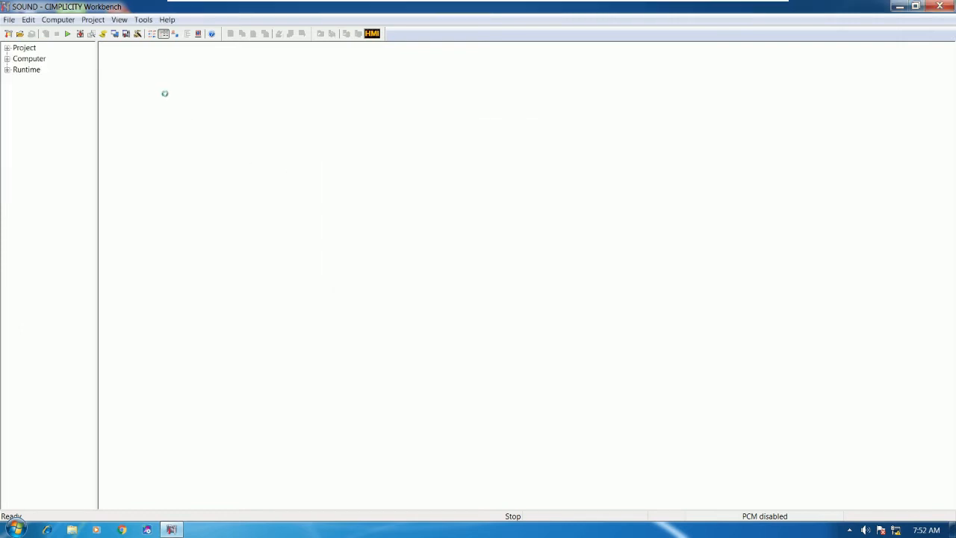
Step: Show Database Logger on the Project Properties Settings tab, then bring up the Start menu
{"action": "left_click", "coordinate": [93, 20]}
{"action": "left_click", "coordinate": [107, 32]}
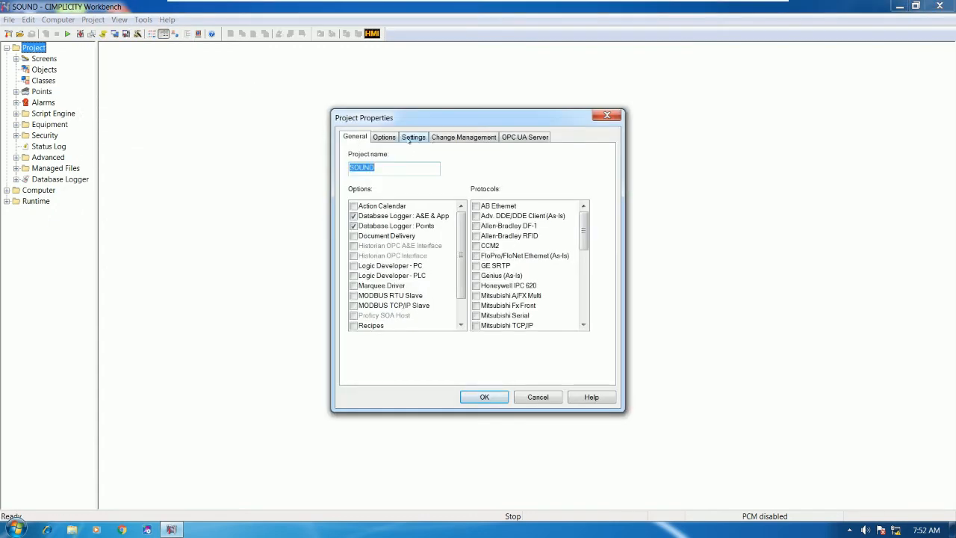
{"action": "left_click", "coordinate": [411, 137]}
{"action": "left_click", "coordinate": [384, 163]}
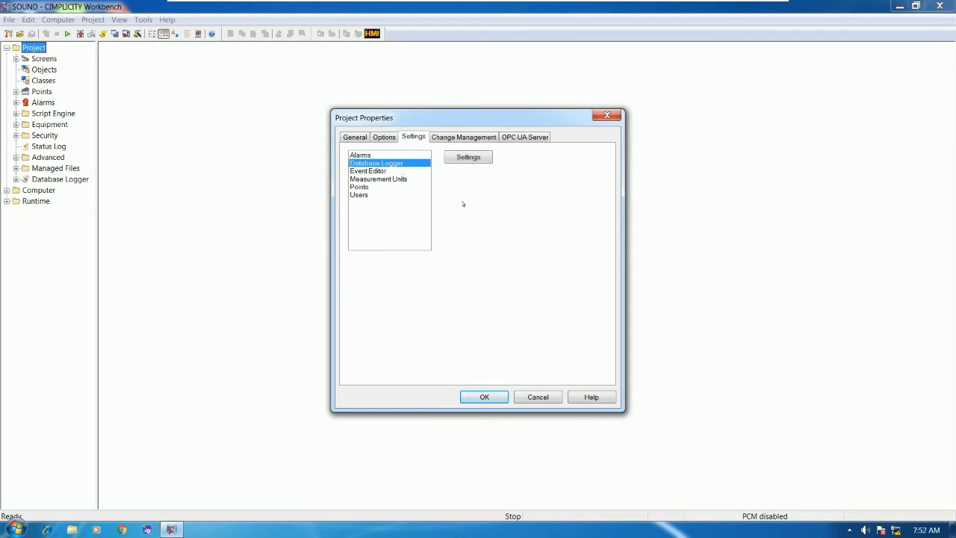
{"action": "left_click", "coordinate": [17, 529]}
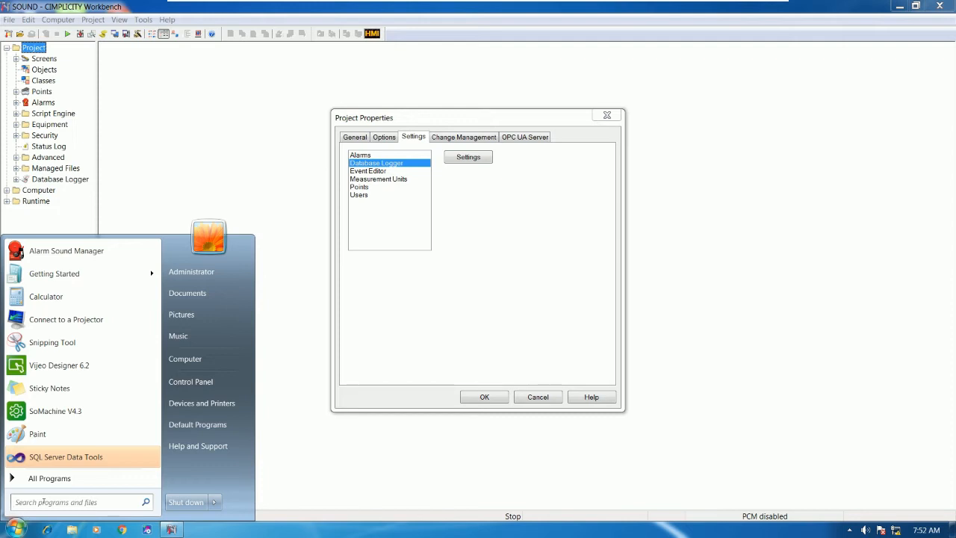
Step: Launch the 32-bit ODBC Data Source Administrator and list its three CIMPLICITY Logging system DSNs
{"action": "type", "text": "ODBC"}
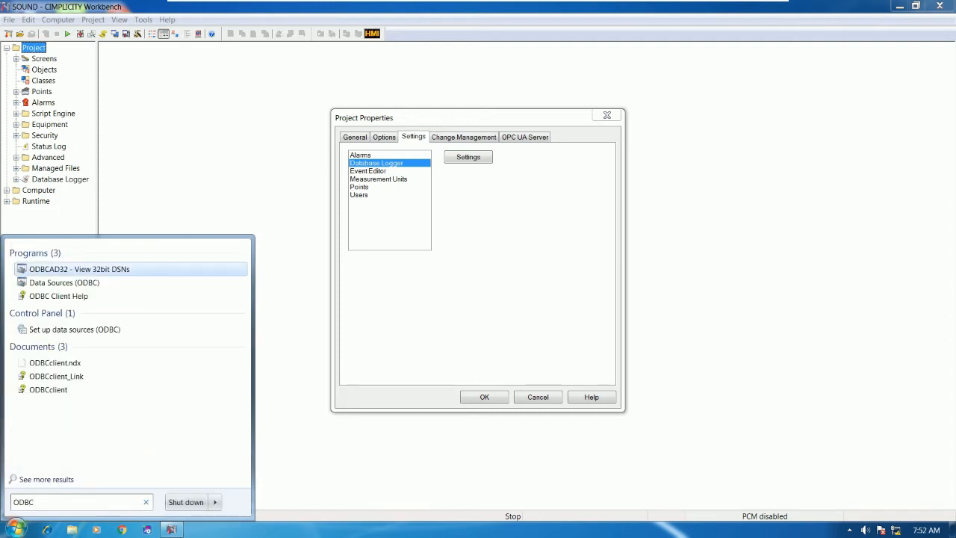
{"action": "left_click", "coordinate": [119, 270]}
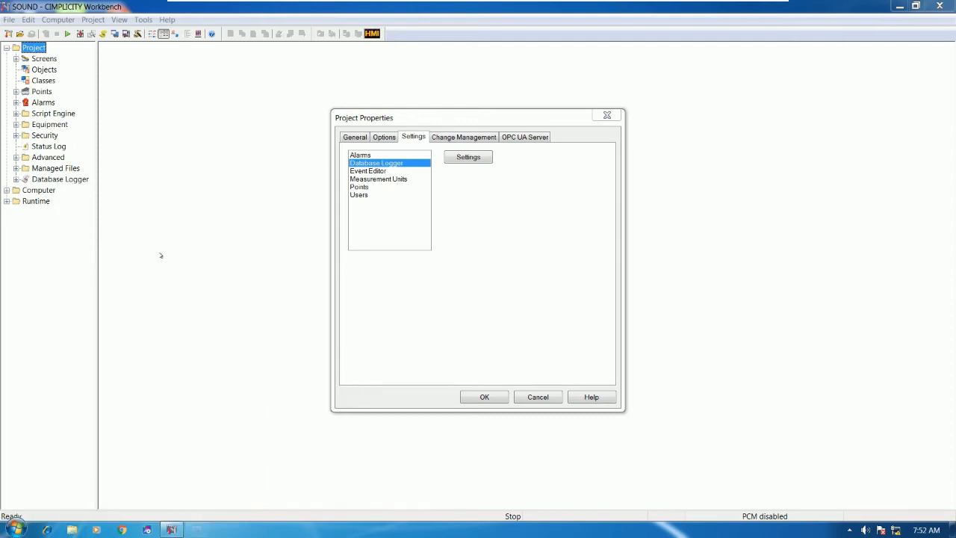
{"action": "left_click_drag", "start_coordinate": [454, 159], "coordinate": [295, 256]}
{"action": "left_click", "coordinate": [233, 277]}
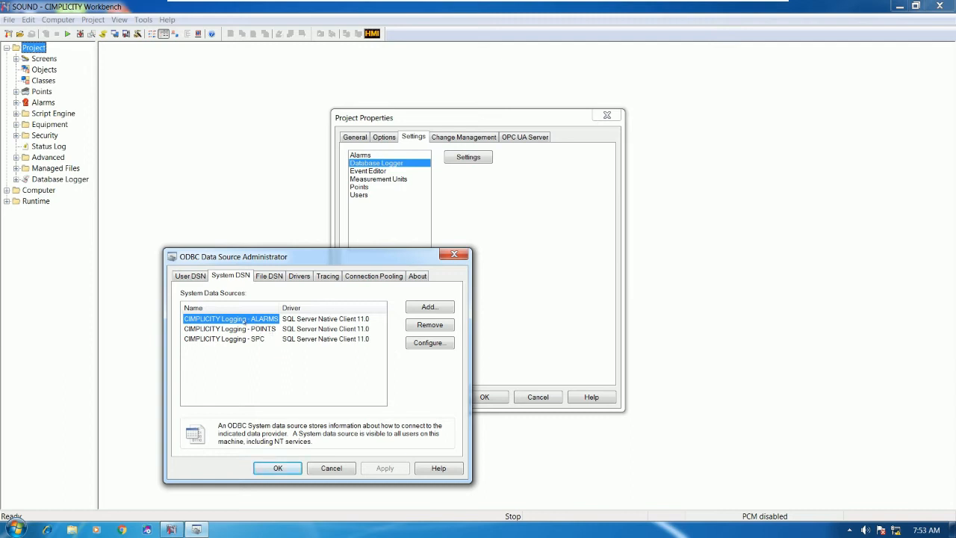
Step: Open the SQL Server DSN configuration for CIMPLICITY Logging - ALARMS, keeping the server at (local)
{"action": "left_click", "coordinate": [431, 343]}
{"action": "left_click_drag", "start_coordinate": [478, 283], "coordinate": [543, 157]}
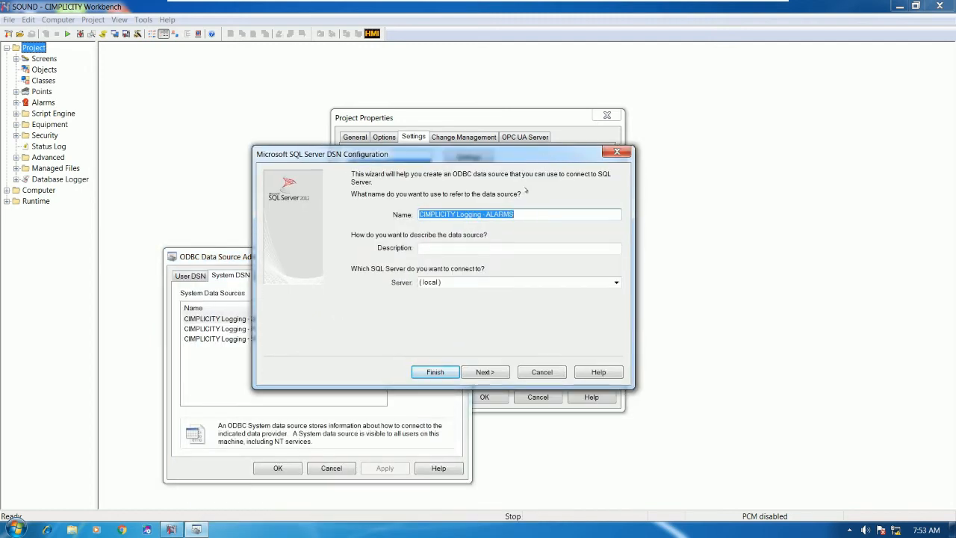
{"action": "left_click", "coordinate": [605, 214]}
{"action": "left_click", "coordinate": [616, 282]}
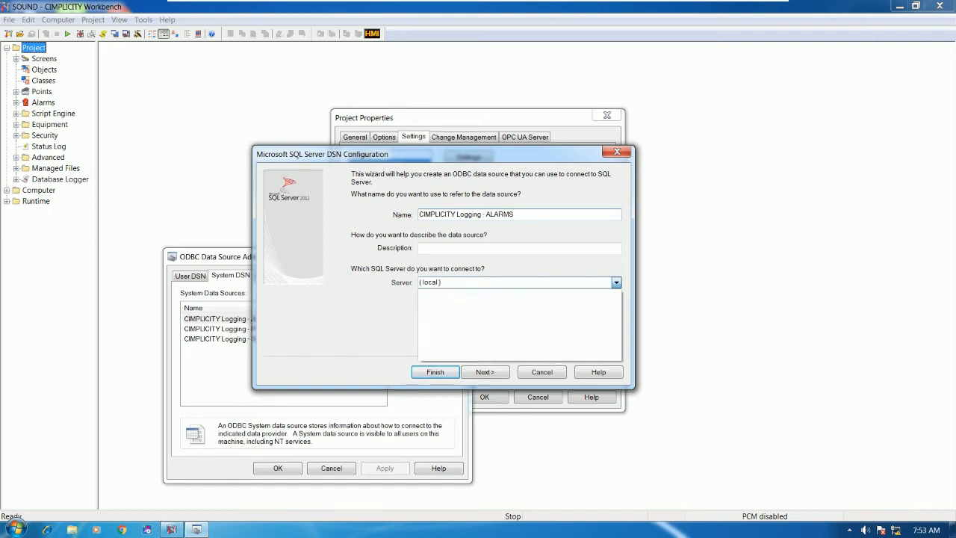
{"action": "left_click", "coordinate": [484, 282]}
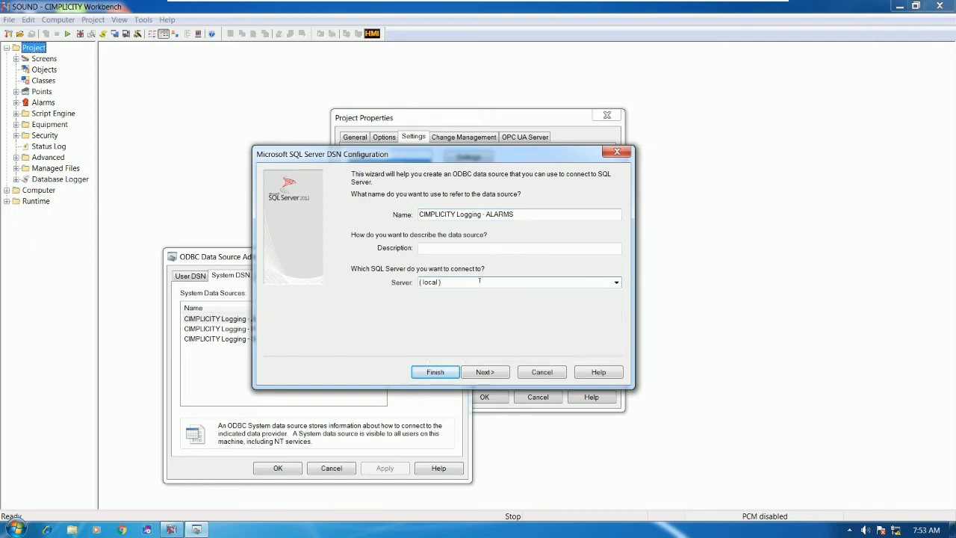
{"action": "key", "text": "super"}
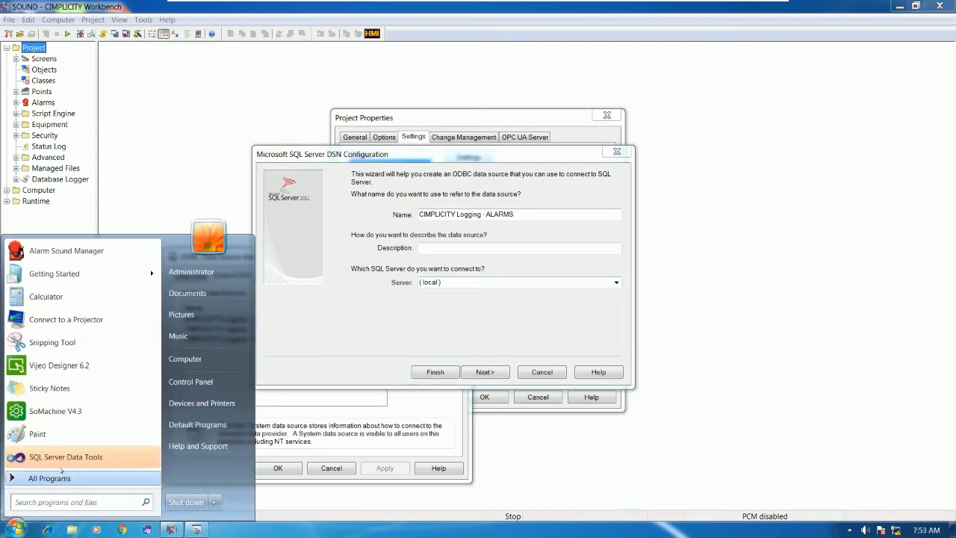
Step: Launch SQL Server Management Studio from the Microsoft SQL Server 2012 program group
{"action": "left_click", "coordinate": [56, 479]}
{"action": "left_click", "coordinate": [98, 333]}
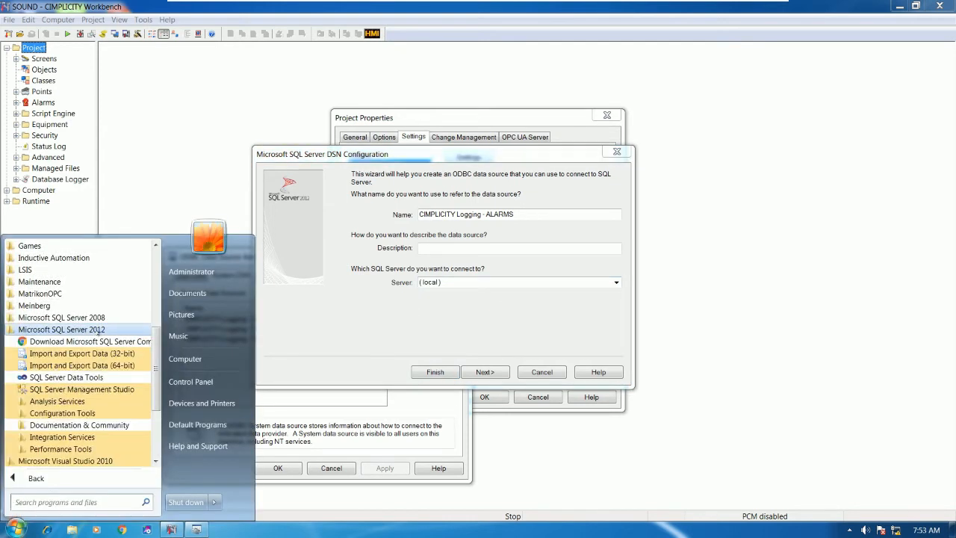
{"action": "left_click", "coordinate": [398, 200]}
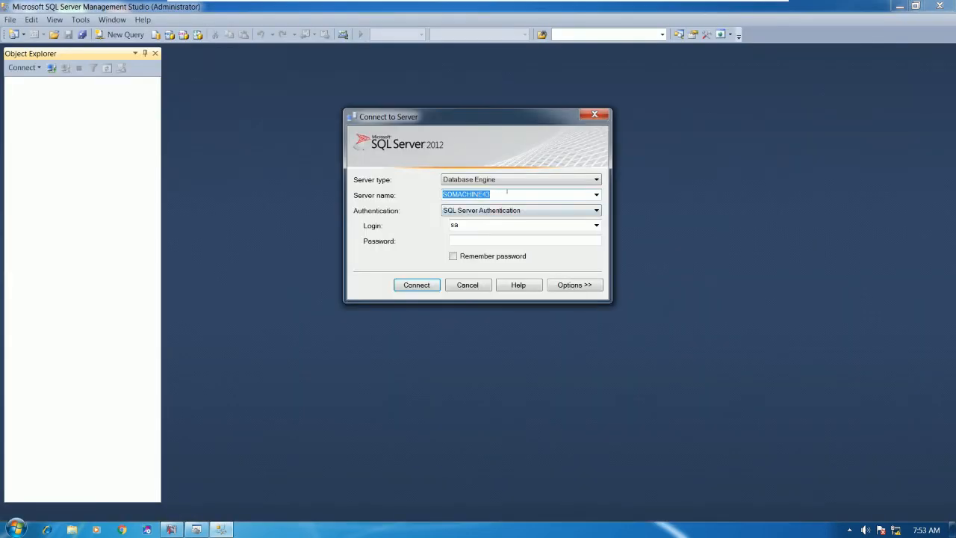
Step: Pick SOMACHINE43 from the local database engines, copy its name and connect with Windows Authentication
{"action": "left_click", "coordinate": [596, 194]}
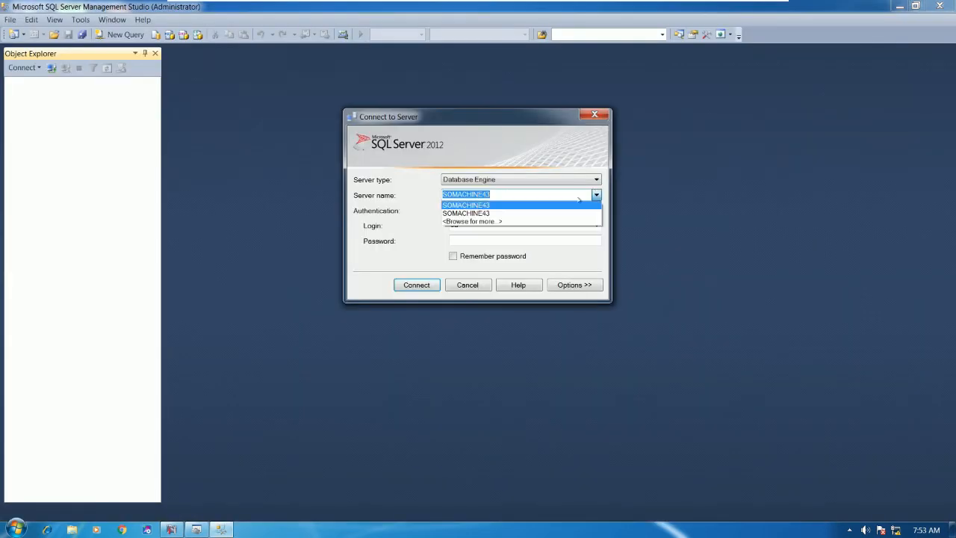
{"action": "left_click", "coordinate": [504, 221]}
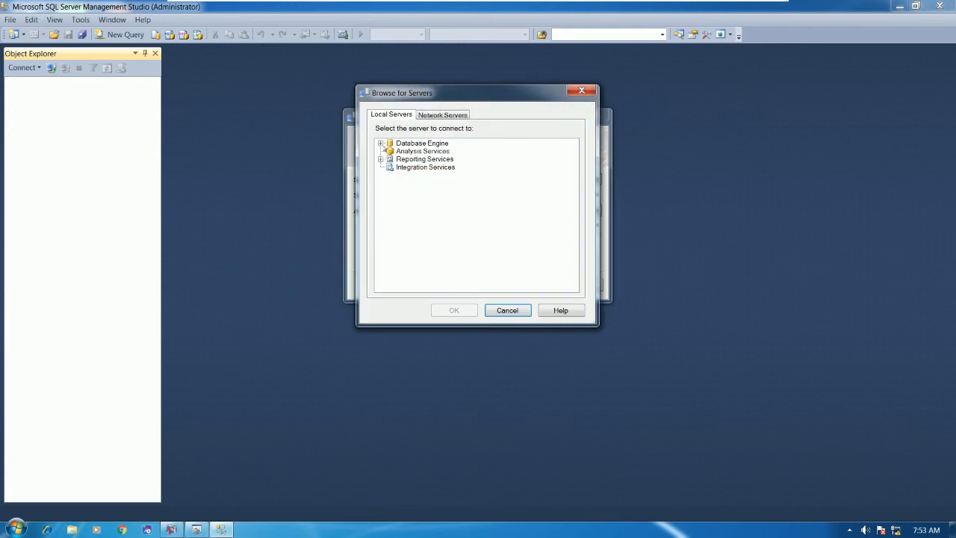
{"action": "left_click", "coordinate": [381, 142]}
{"action": "left_click", "coordinate": [423, 152]}
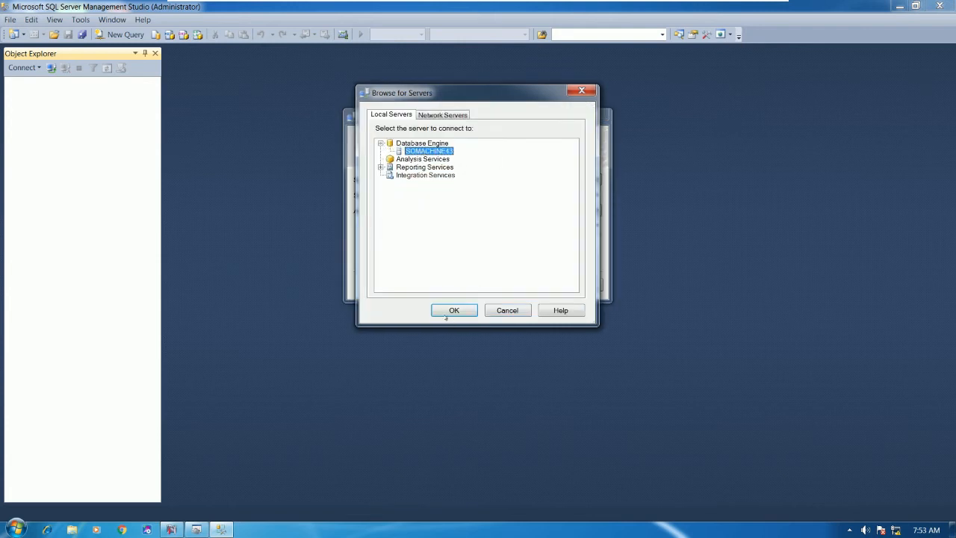
{"action": "left_click", "coordinate": [455, 310]}
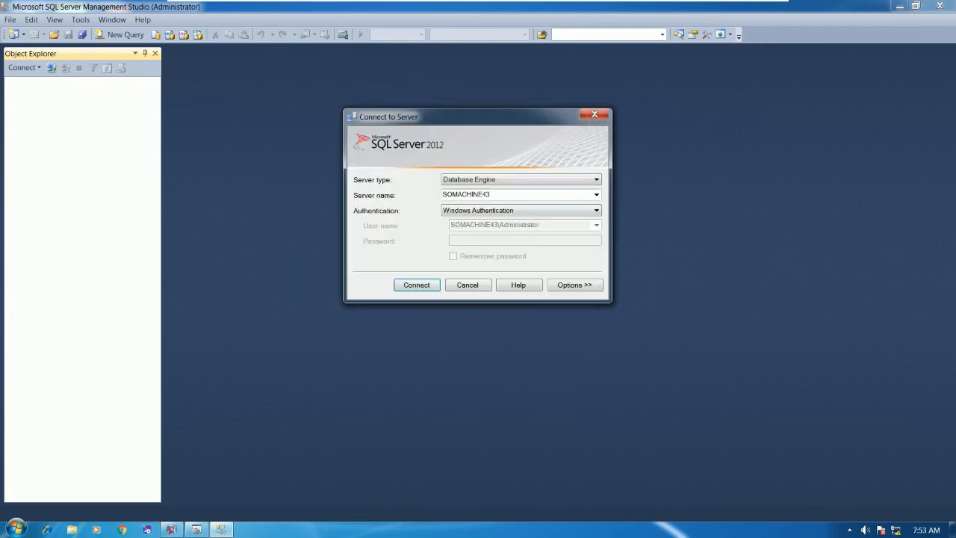
{"action": "left_click_drag", "start_coordinate": [503, 198], "coordinate": [392, 198]}
{"action": "key", "text": "ctrl+c"}
{"action": "left_click", "coordinate": [427, 283]}
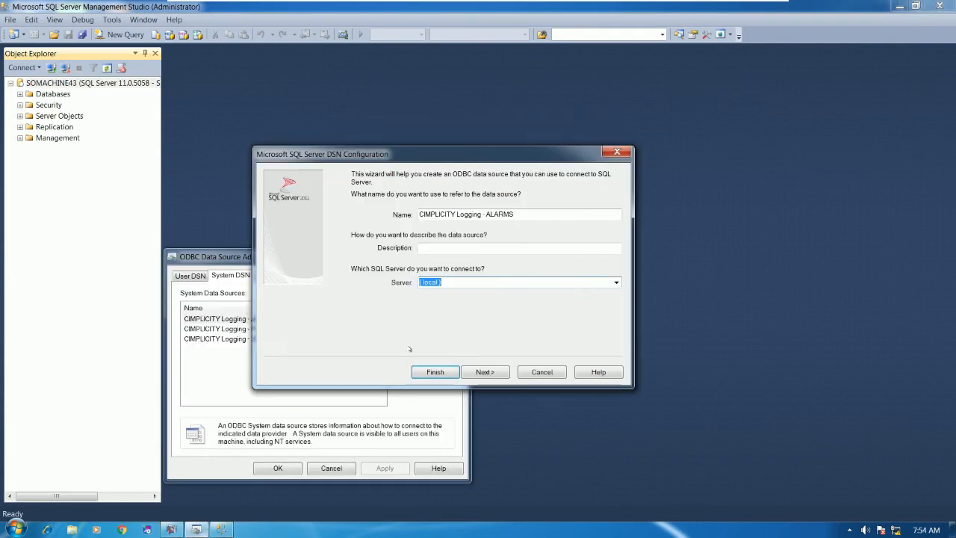
Step: Set the ALARMS DSN server to SOMACHINE43 and enter the SQL Server login password
{"action": "key", "text": "ctrl+v"}
{"action": "left_click", "coordinate": [491, 371]}
{"action": "left_click", "coordinate": [458, 273]}
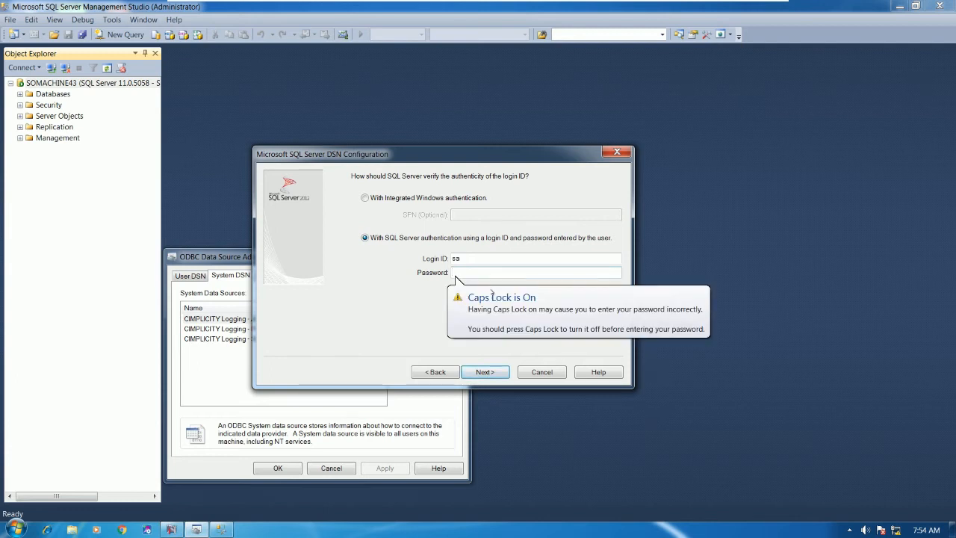
{"action": "key", "text": "Caps_Lock"}
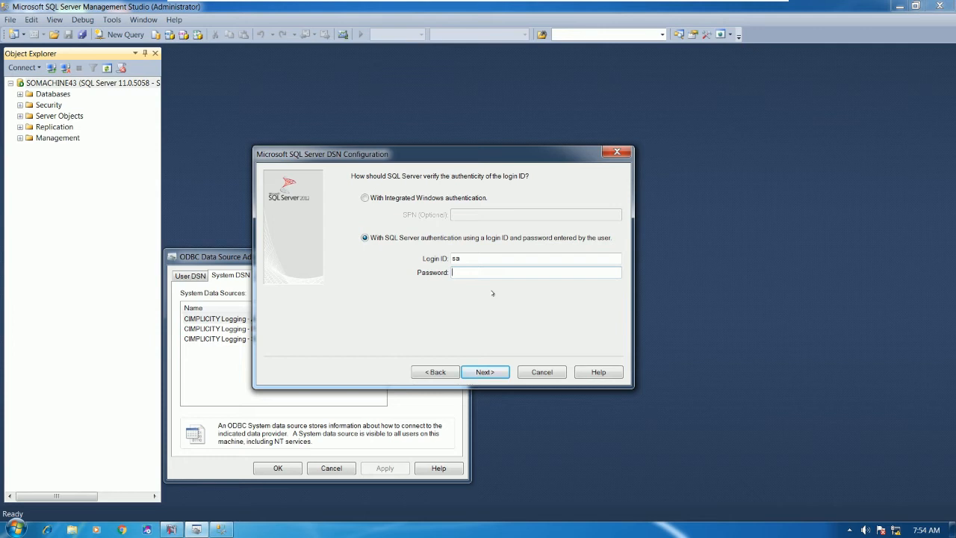
{"action": "type", "text": "•••••"}
Step: Make CIMPLICITY the default database, verifying it exists on the server, and enable a custom message language
{"action": "left_click", "coordinate": [487, 372]}
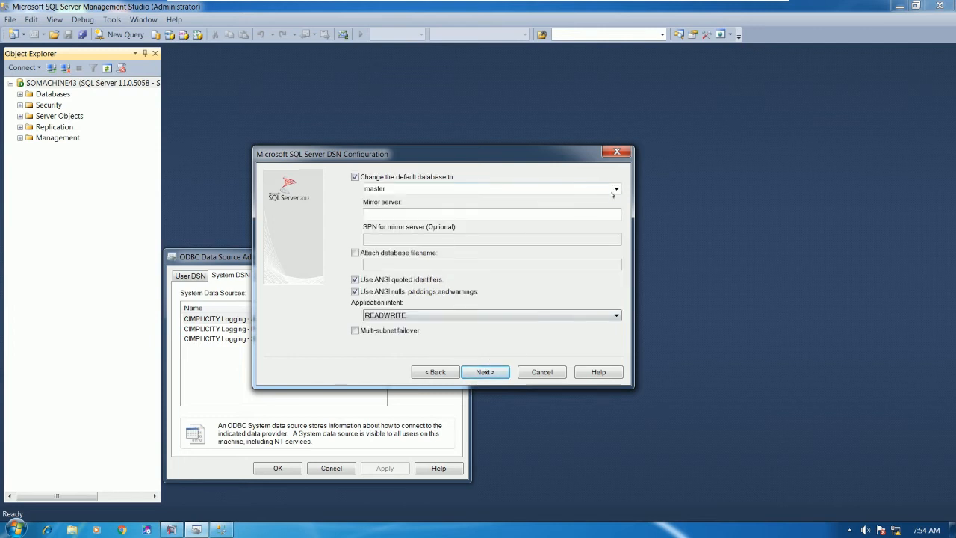
{"action": "left_click", "coordinate": [531, 190]}
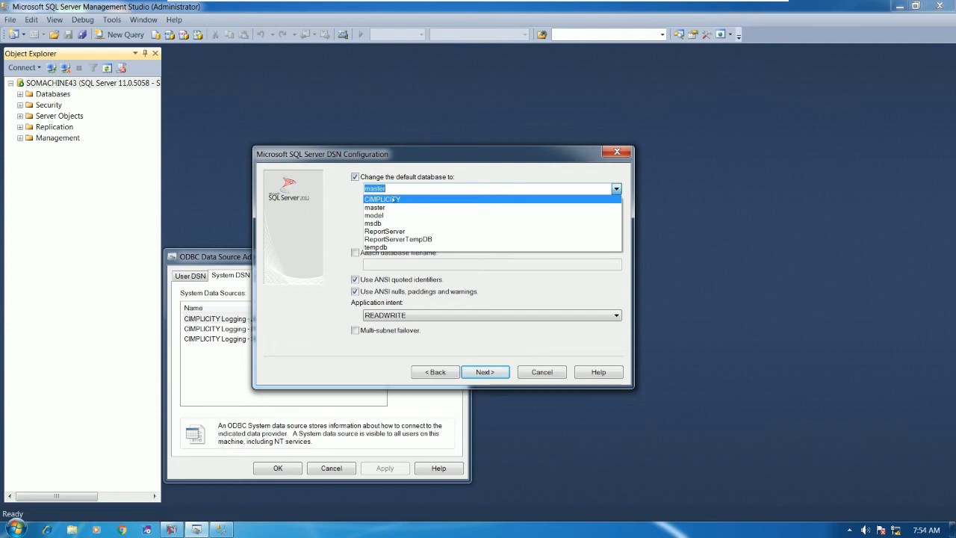
{"action": "left_click", "coordinate": [394, 200]}
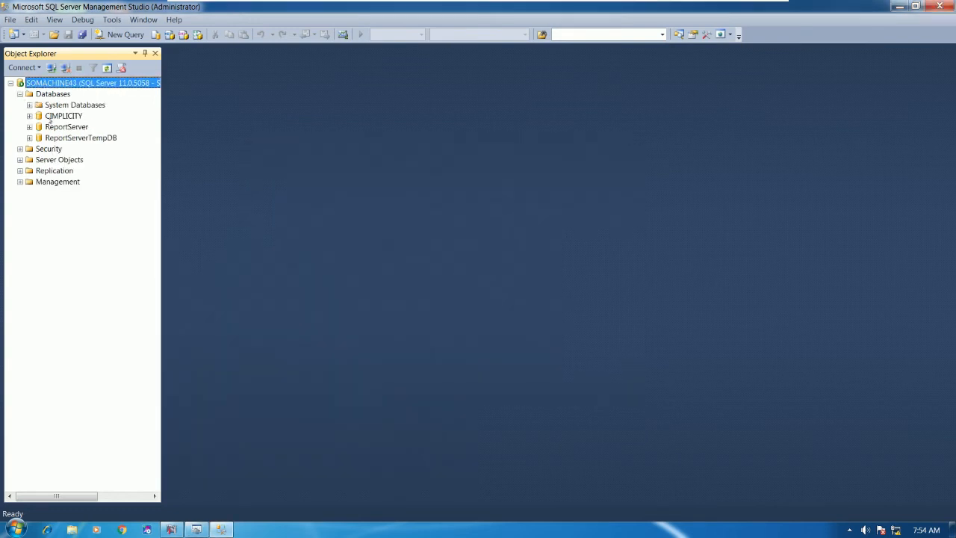
{"action": "left_click", "coordinate": [64, 118]}
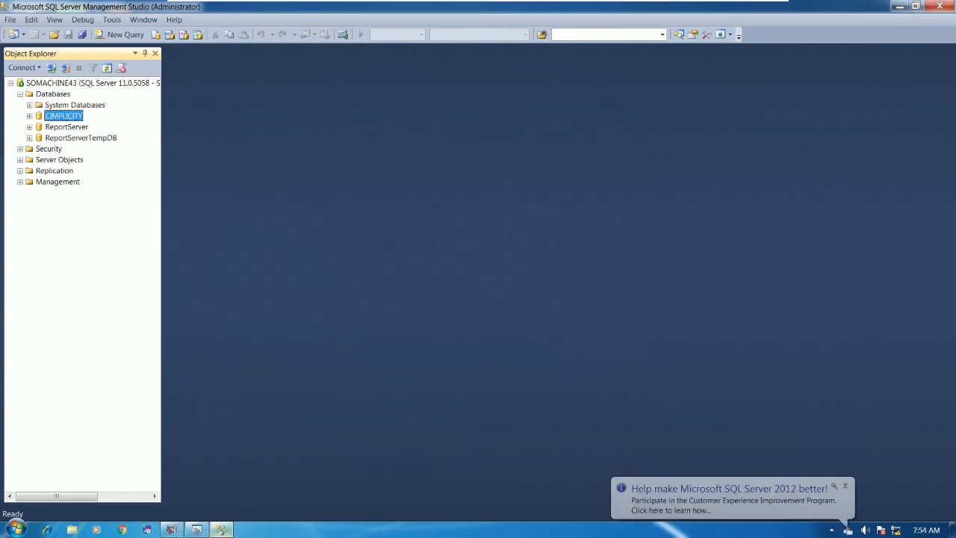
{"action": "left_click", "coordinate": [195, 530]}
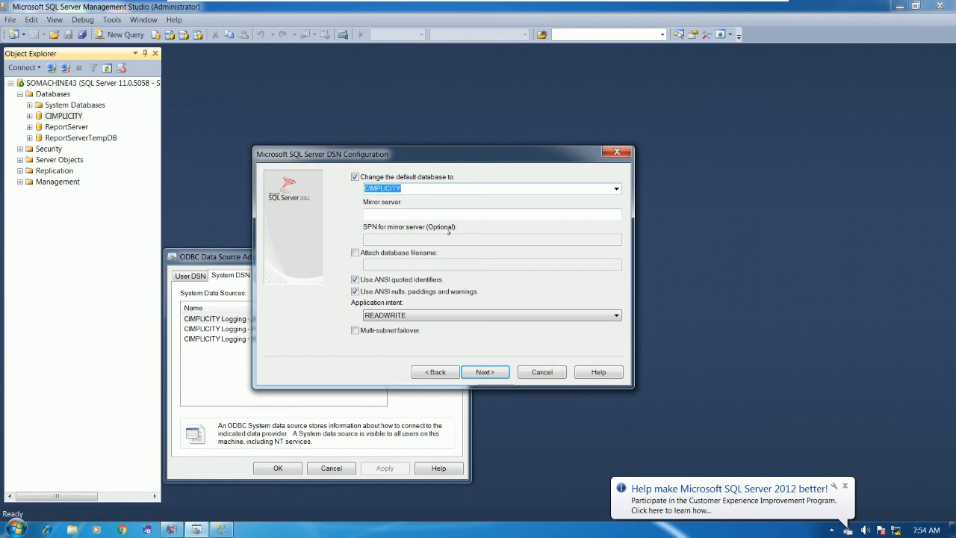
{"action": "left_click", "coordinate": [485, 372]}
{"action": "left_click", "coordinate": [355, 181]}
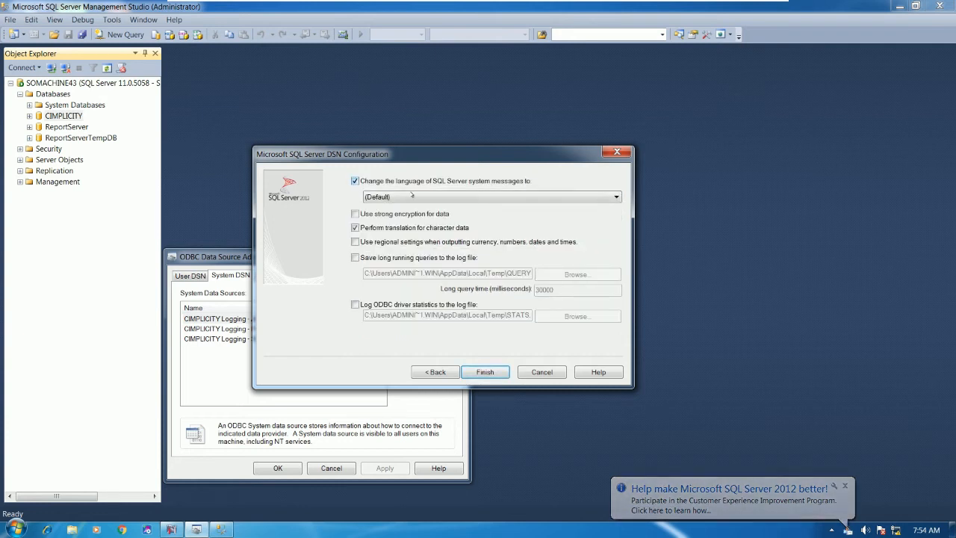
Step: Choose English as the server message language and finish the ALARMS configuration
{"action": "left_click", "coordinate": [616, 197]}
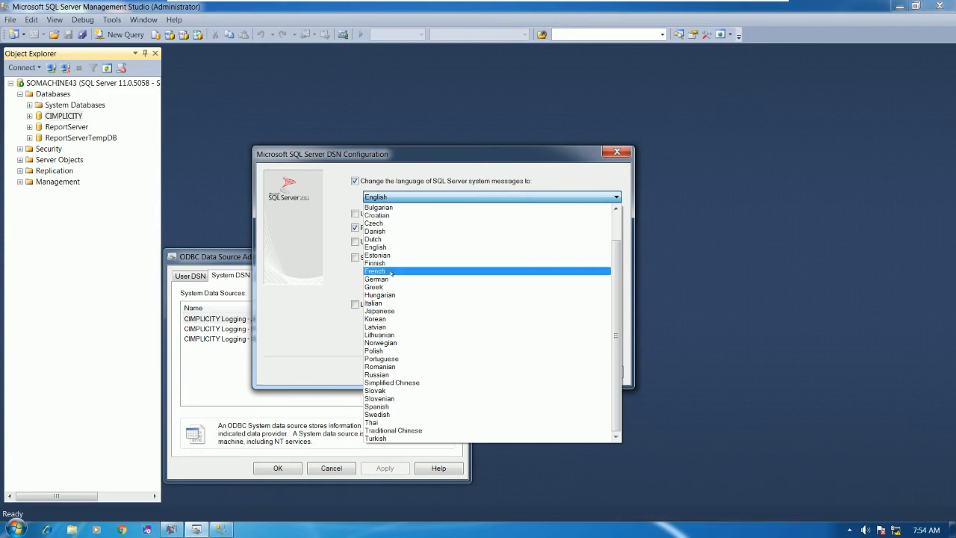
{"action": "left_click", "coordinate": [392, 247]}
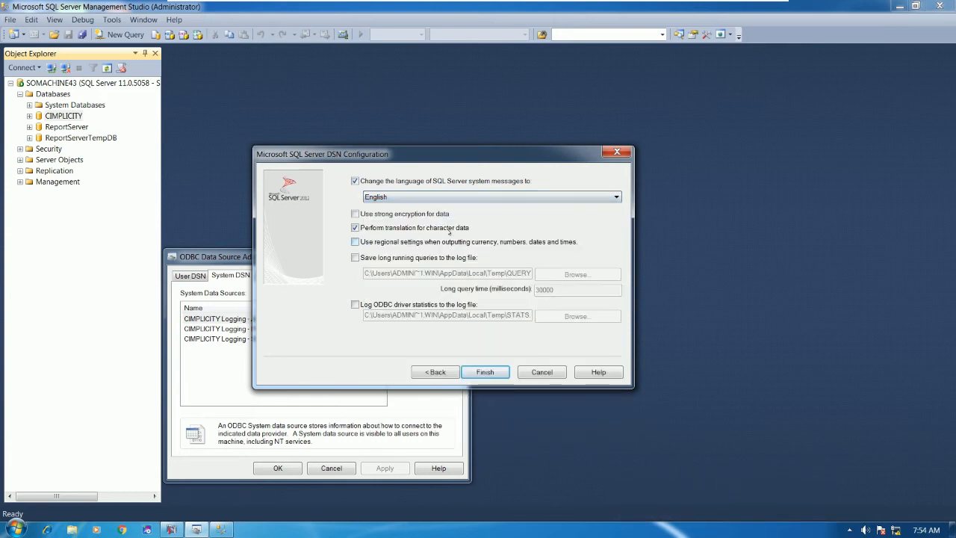
{"action": "left_click", "coordinate": [485, 372]}
Step: Run the ALARMS connection test, confirm it succeeded and save the data source
{"action": "left_click", "coordinate": [384, 368]}
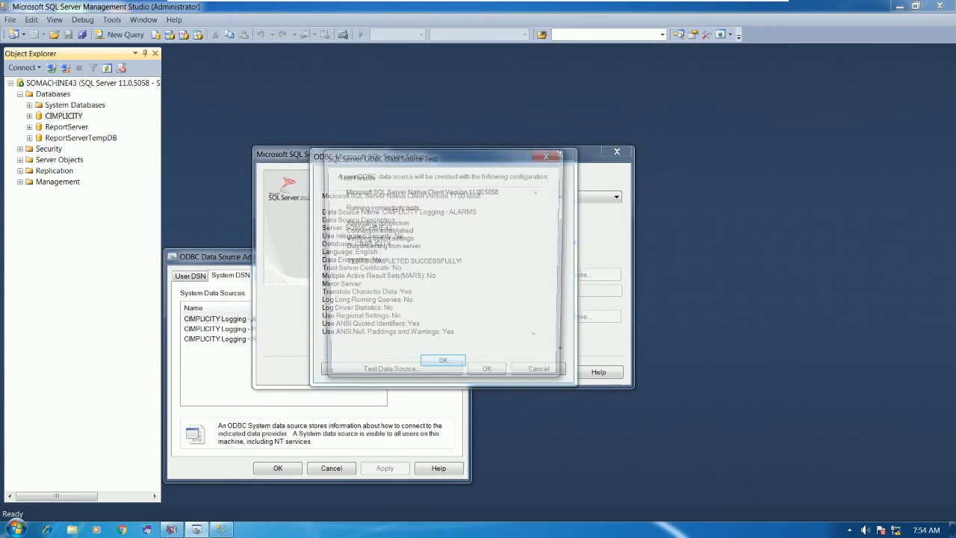
{"action": "left_click_drag", "start_coordinate": [342, 262], "coordinate": [483, 263]}
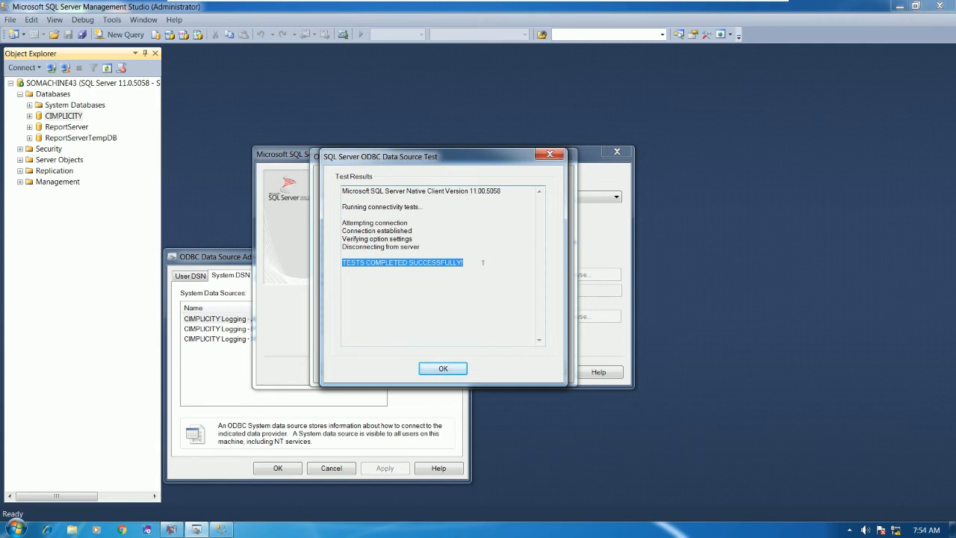
{"action": "left_click", "coordinate": [450, 369]}
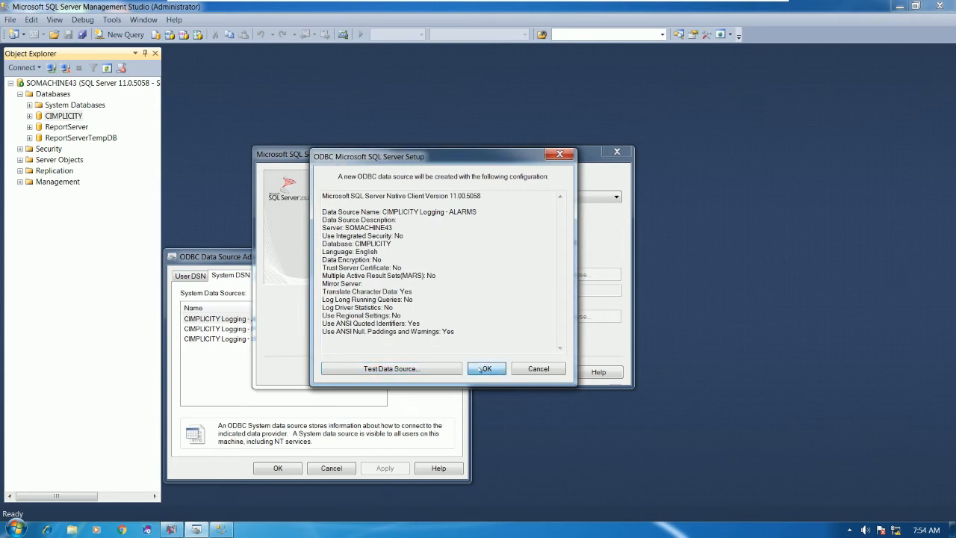
{"action": "left_click", "coordinate": [482, 369]}
{"action": "left_click", "coordinate": [246, 330]}
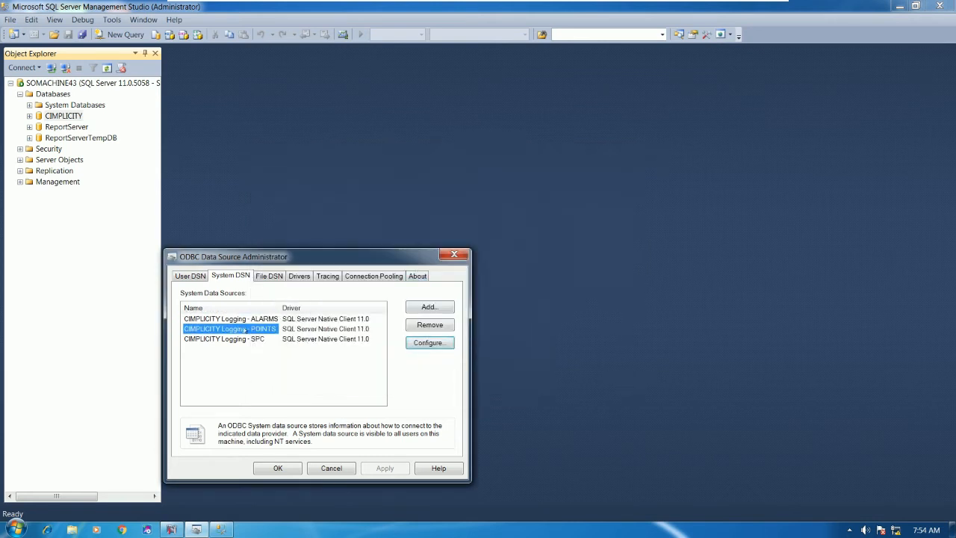
Step: Set the POINTS data source server to SOMACHINE43 and enter the SQL login password
{"action": "left_click_drag", "start_coordinate": [319, 263], "coordinate": [405, 160]}
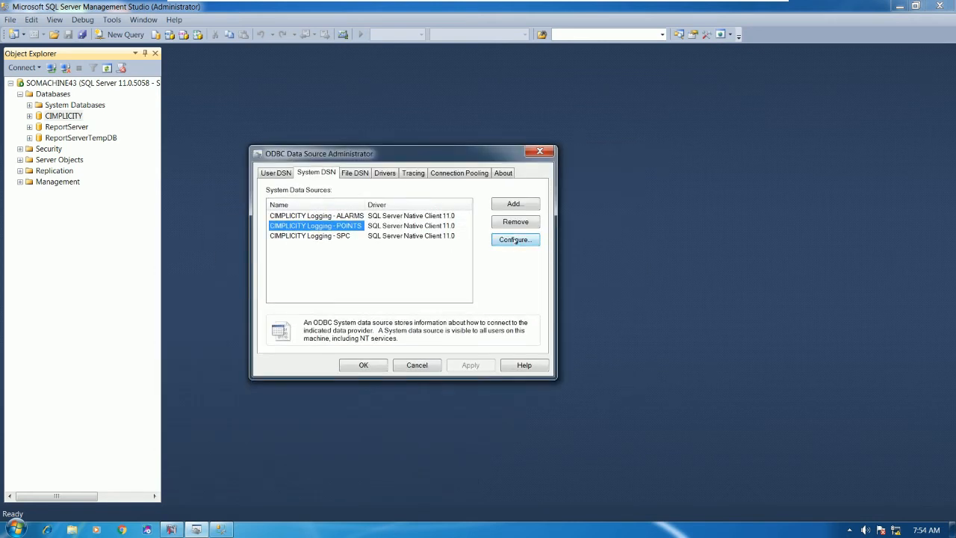
{"action": "left_click", "coordinate": [515, 239]}
{"action": "left_click", "coordinate": [473, 324]}
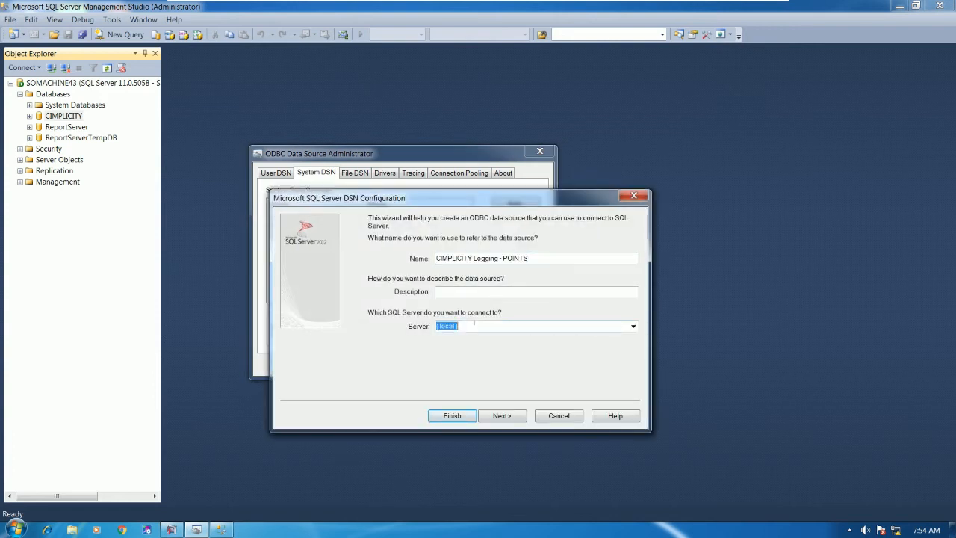
{"action": "type", "text": "SOMACHINE43"}
{"action": "left_click", "coordinate": [502, 415]}
{"action": "type", "text": "•••••"}
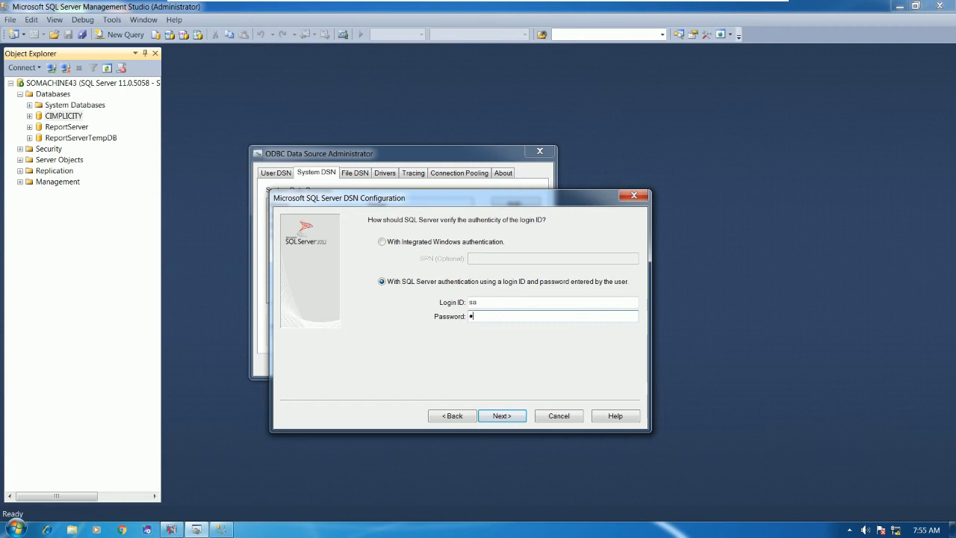
Step: Give POINTS default database CIMPLICITY and English messages, then finish and pass the connection test
{"action": "left_click", "coordinate": [511, 419]}
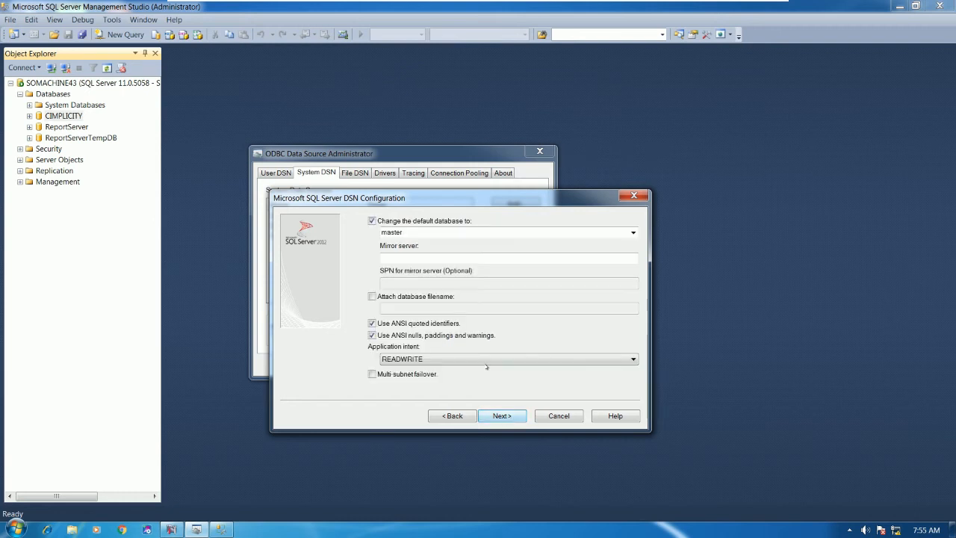
{"action": "left_click", "coordinate": [633, 232]}
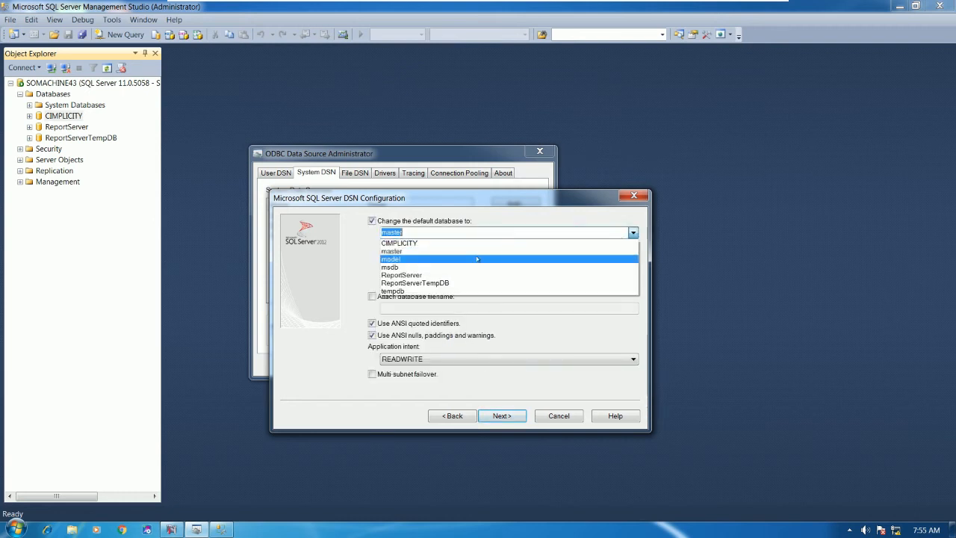
{"action": "left_click", "coordinate": [473, 245]}
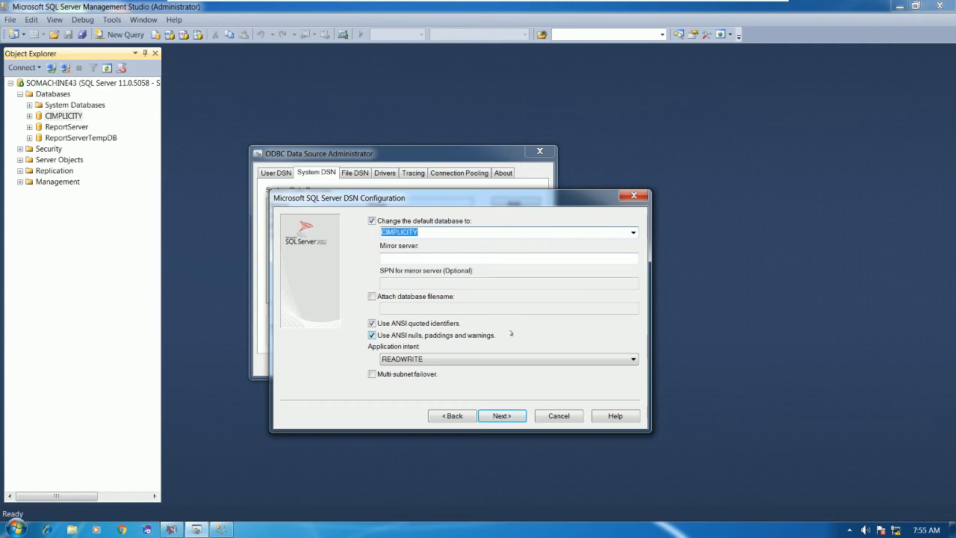
{"action": "left_click", "coordinate": [502, 415]}
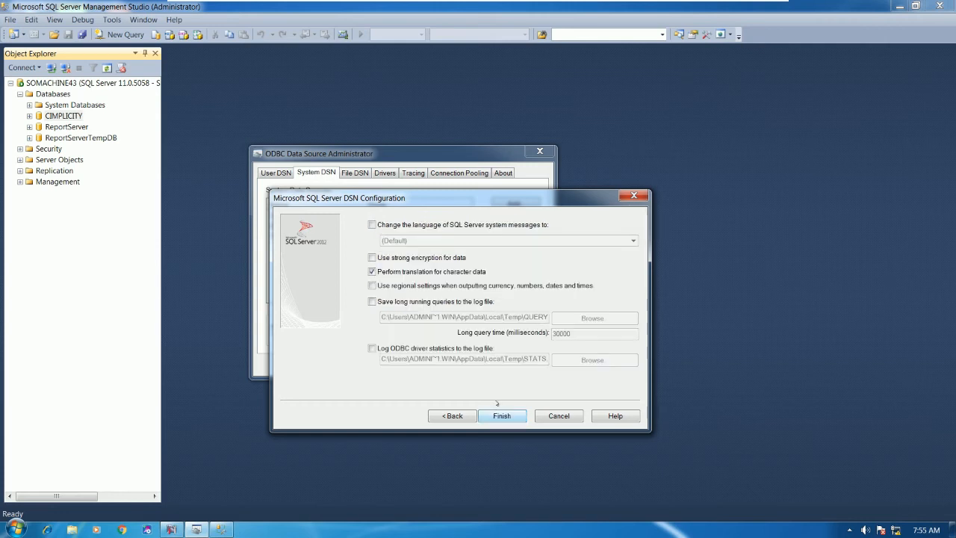
{"action": "left_click", "coordinate": [372, 224]}
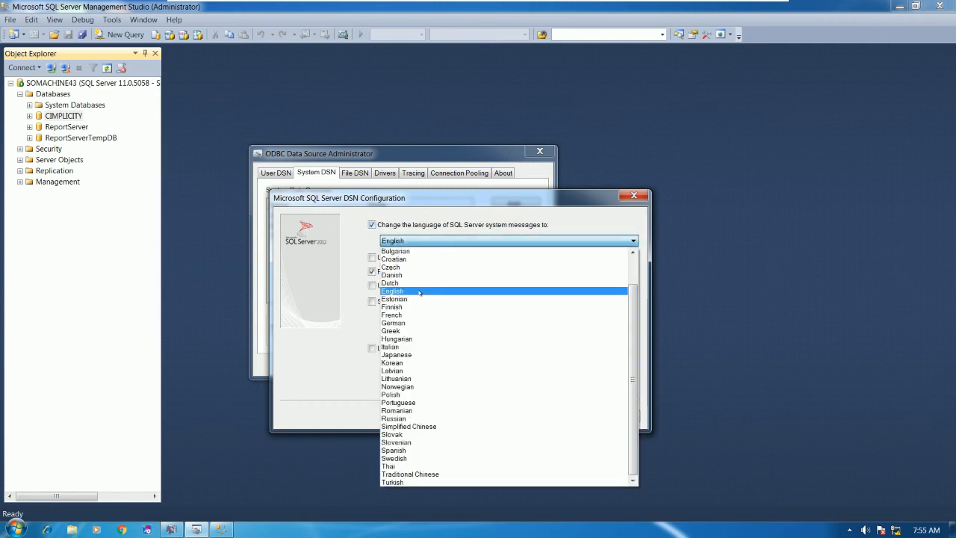
{"action": "left_click", "coordinate": [408, 290]}
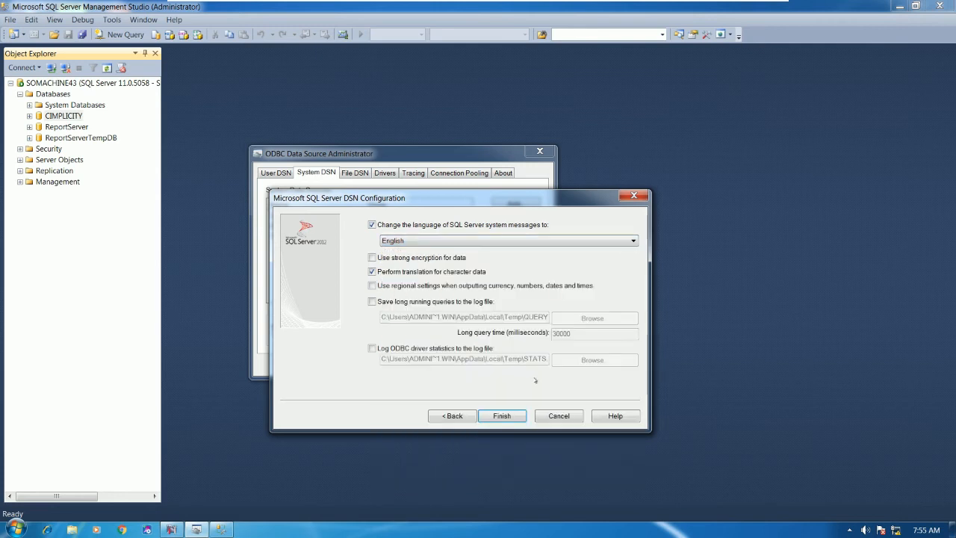
{"action": "left_click", "coordinate": [502, 416]}
{"action": "left_click", "coordinate": [442, 415]}
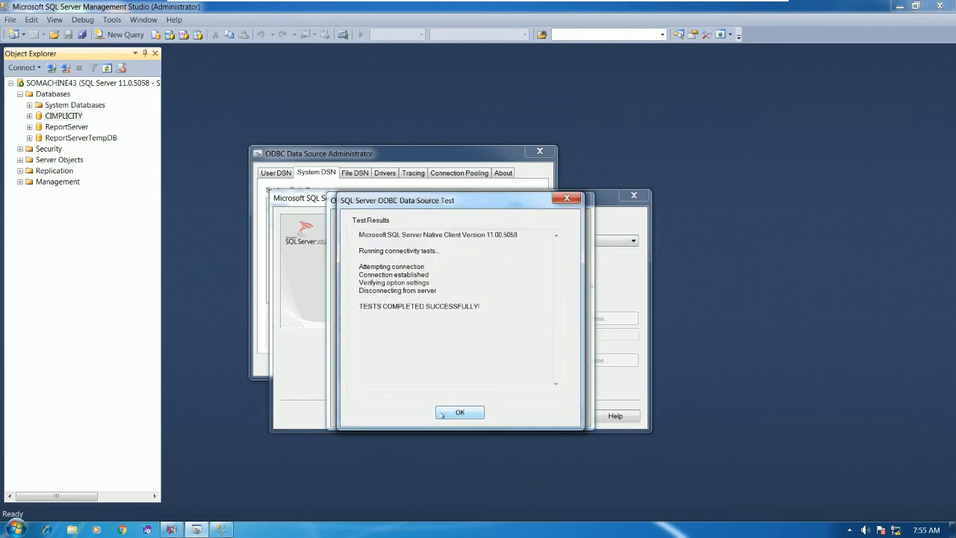
{"action": "left_click", "coordinate": [450, 412]}
Step: Save the POINTS source, then set the SPC source's server to SOMACHINE43 and enter the password
{"action": "left_click", "coordinate": [503, 415]}
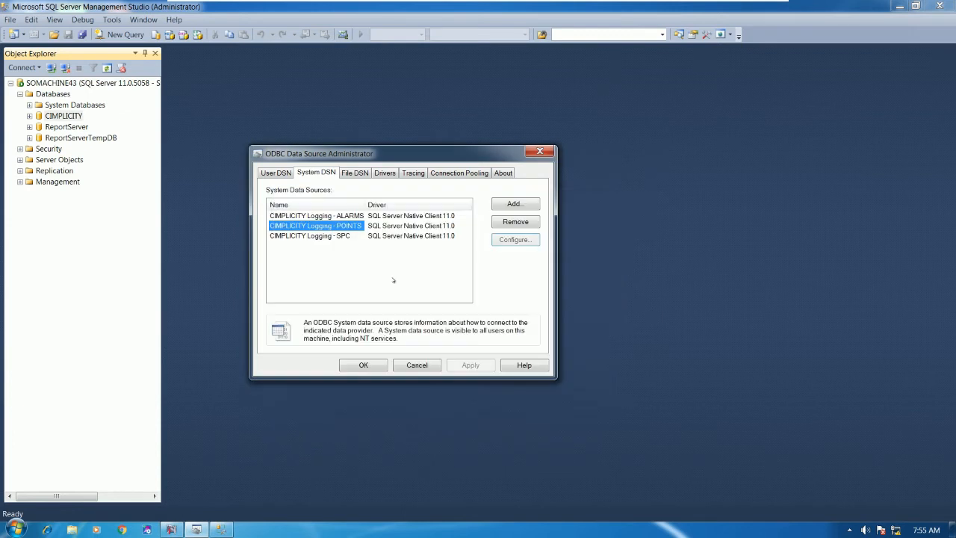
{"action": "double_click", "coordinate": [334, 238]}
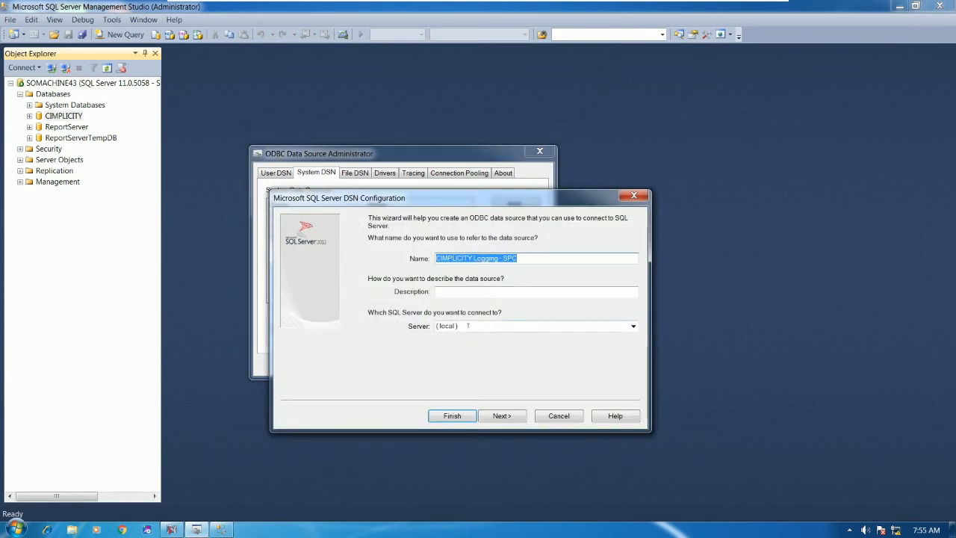
{"action": "left_click", "coordinate": [468, 326]}
{"action": "type", "text": "SOMACHINE43"}
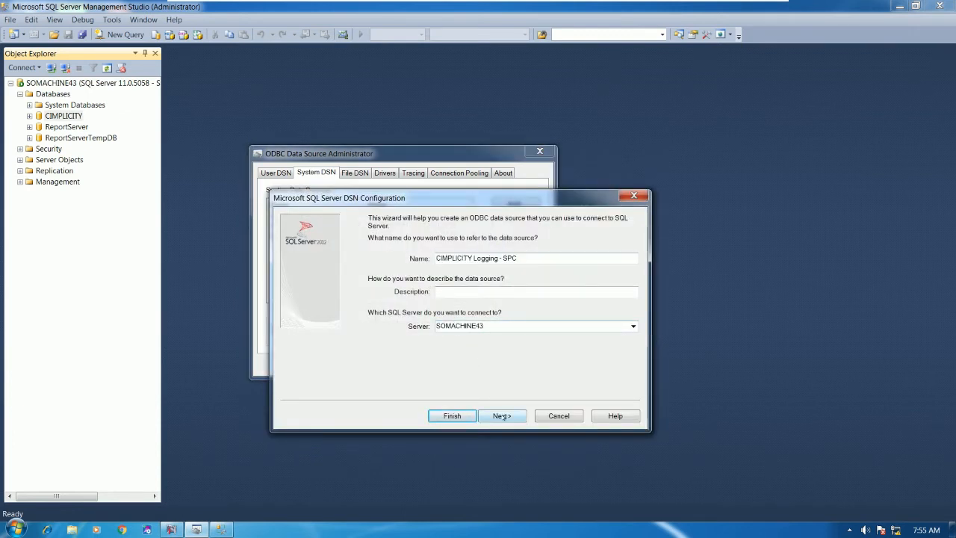
{"action": "left_click", "coordinate": [499, 417]}
{"action": "left_click", "coordinate": [487, 317]}
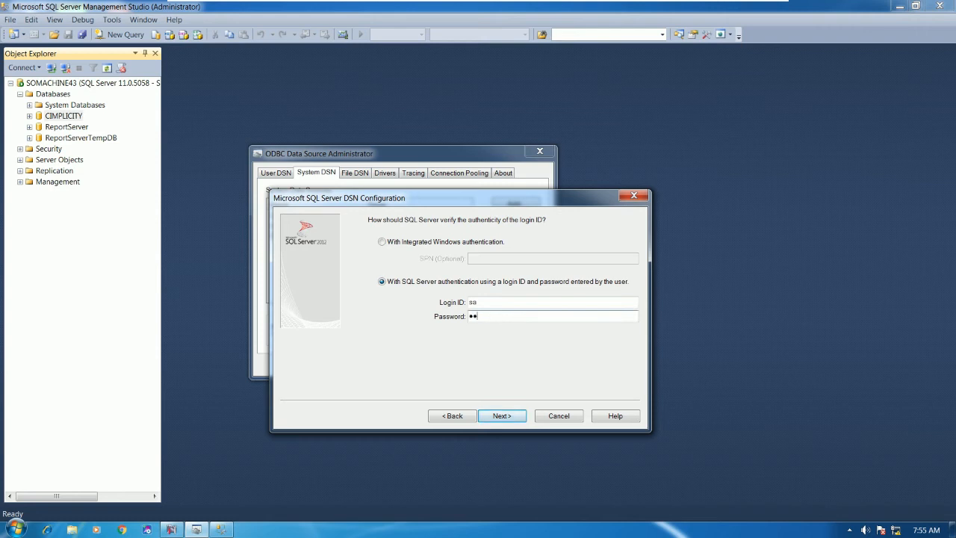
Step: Set the SPC default database to CIMPLICITY and server messages to English
{"action": "left_click", "coordinate": [515, 415]}
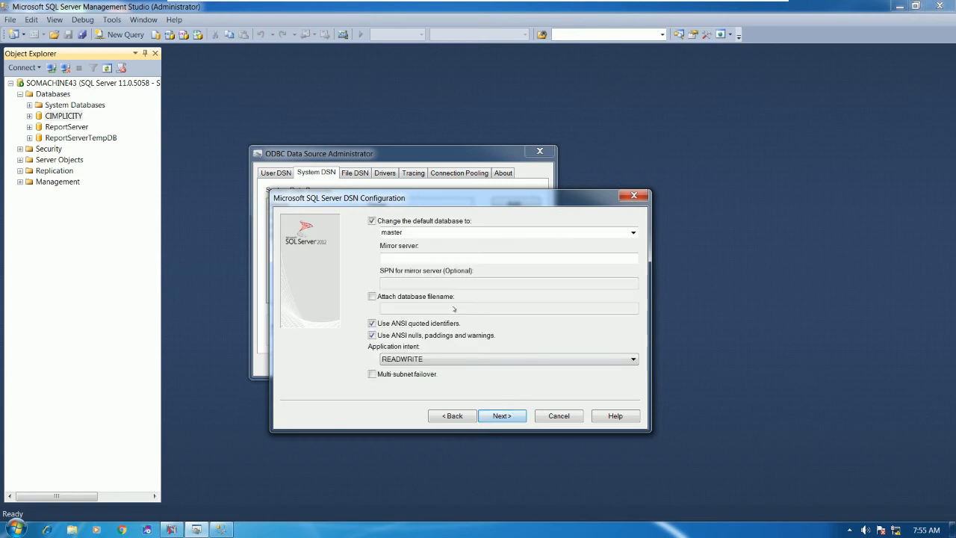
{"action": "left_click", "coordinate": [609, 231]}
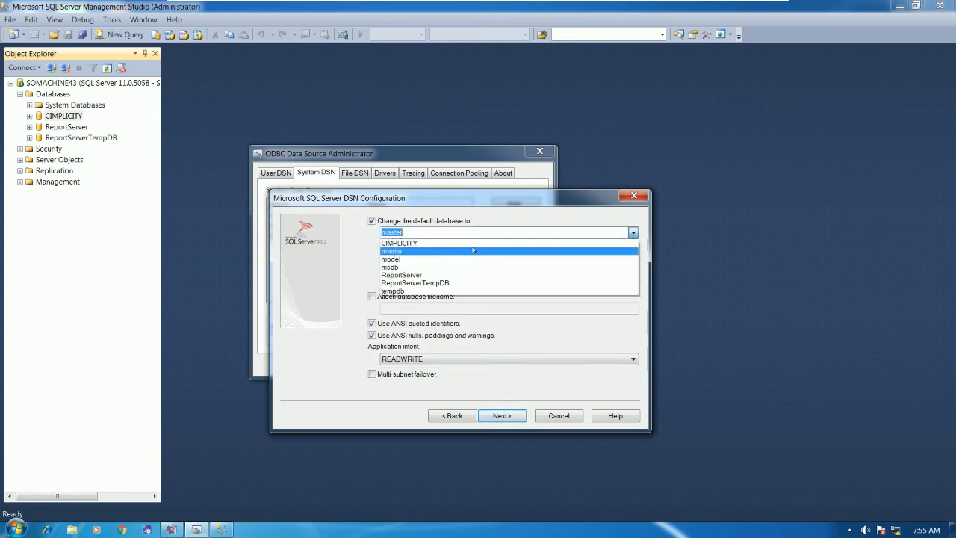
{"action": "left_click", "coordinate": [448, 243]}
{"action": "left_click", "coordinate": [502, 416]}
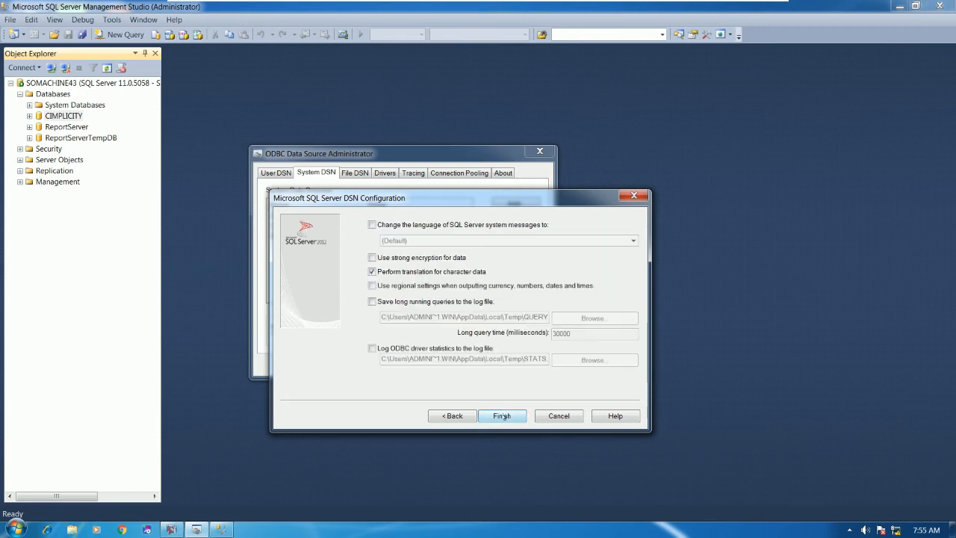
{"action": "left_click", "coordinate": [403, 227]}
{"action": "left_click", "coordinate": [516, 240]}
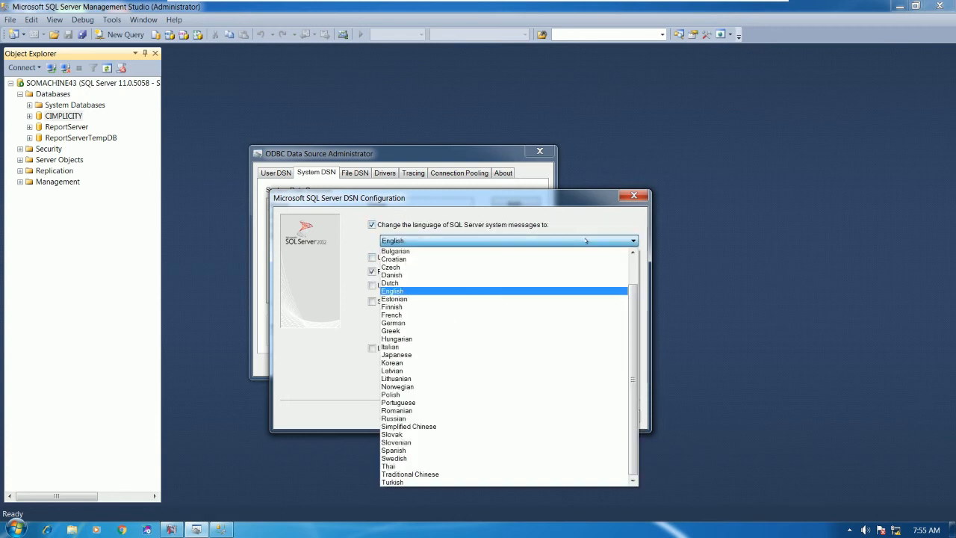
{"action": "left_click", "coordinate": [396, 291]}
Step: Finish SPC, pass its connection test, save it and close the ODBC Administrator
{"action": "left_click", "coordinate": [499, 416]}
{"action": "key", "text": "Return"}
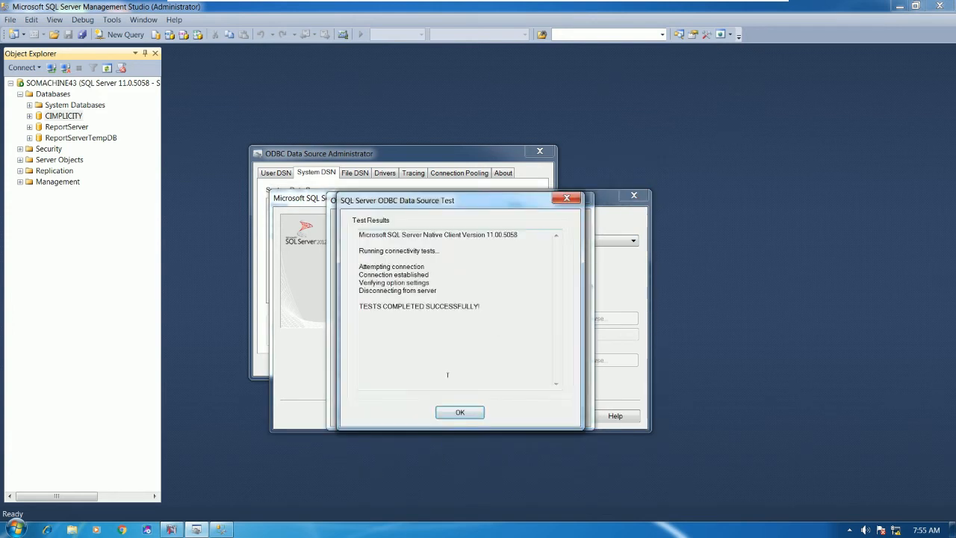
{"action": "left_click", "coordinate": [460, 413]}
{"action": "left_click", "coordinate": [499, 412]}
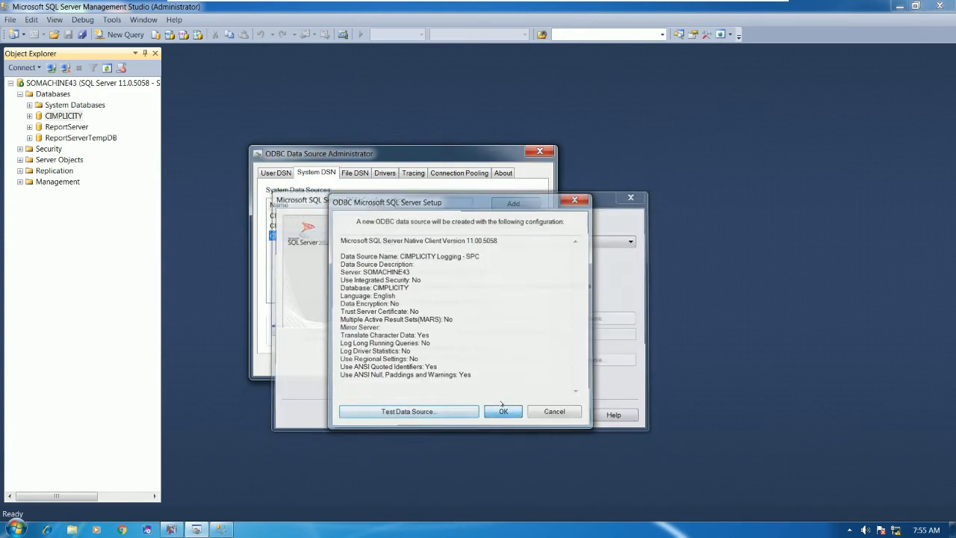
{"action": "left_click", "coordinate": [374, 366]}
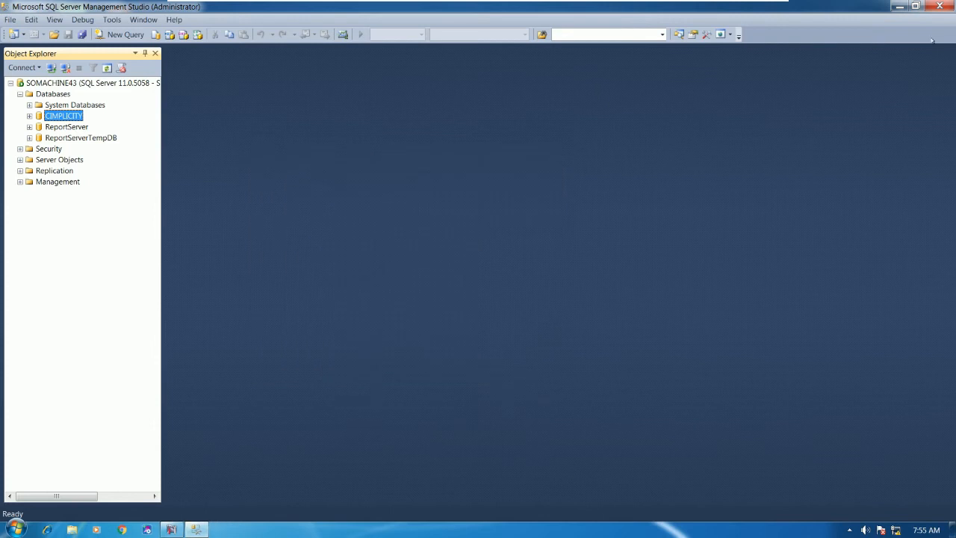
Step: Close Management Studio and enter the sa passwords for the default alarm and point logging connections
{"action": "left_click", "coordinate": [940, 6]}
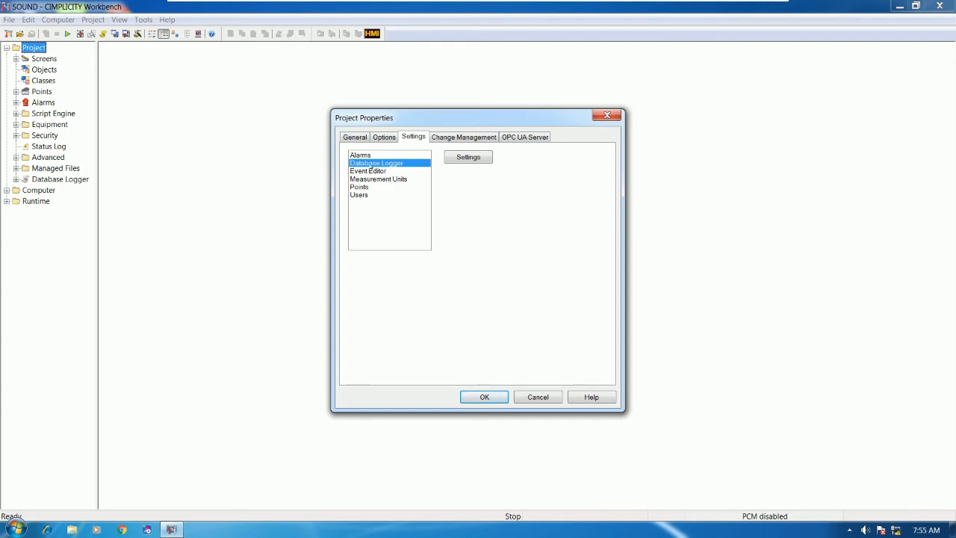
{"action": "left_click", "coordinate": [468, 157]}
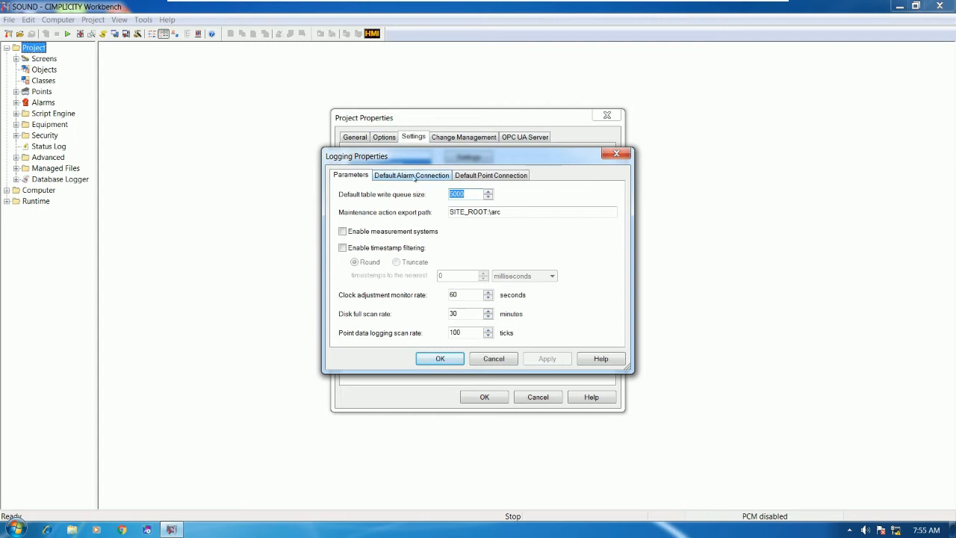
{"action": "left_click", "coordinate": [415, 176]}
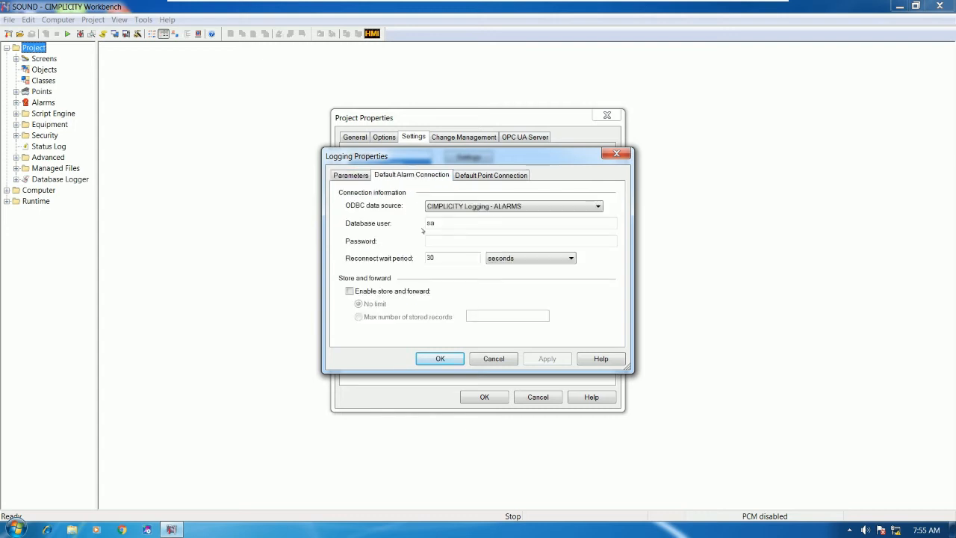
{"action": "type", "text": "****"}
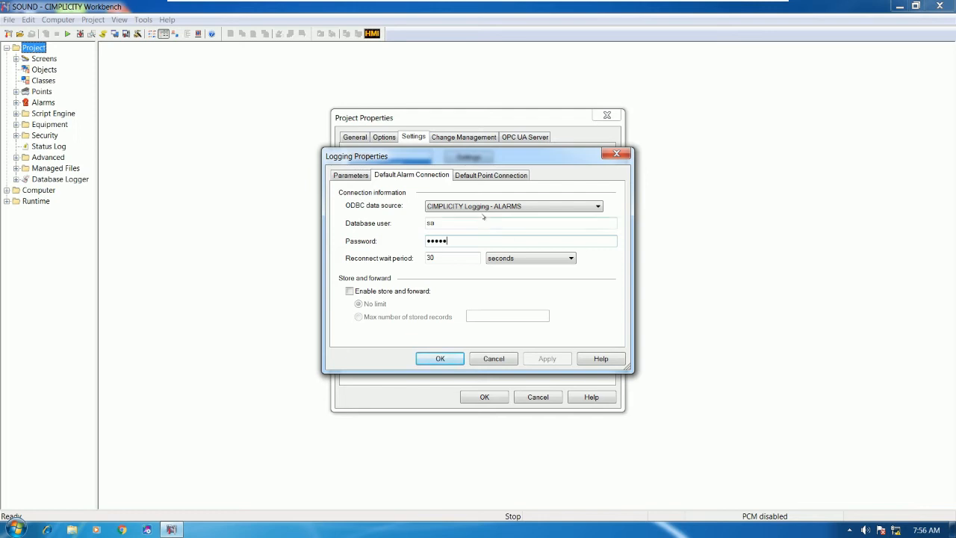
{"action": "left_click", "coordinate": [482, 174]}
{"action": "left_click", "coordinate": [439, 241]}
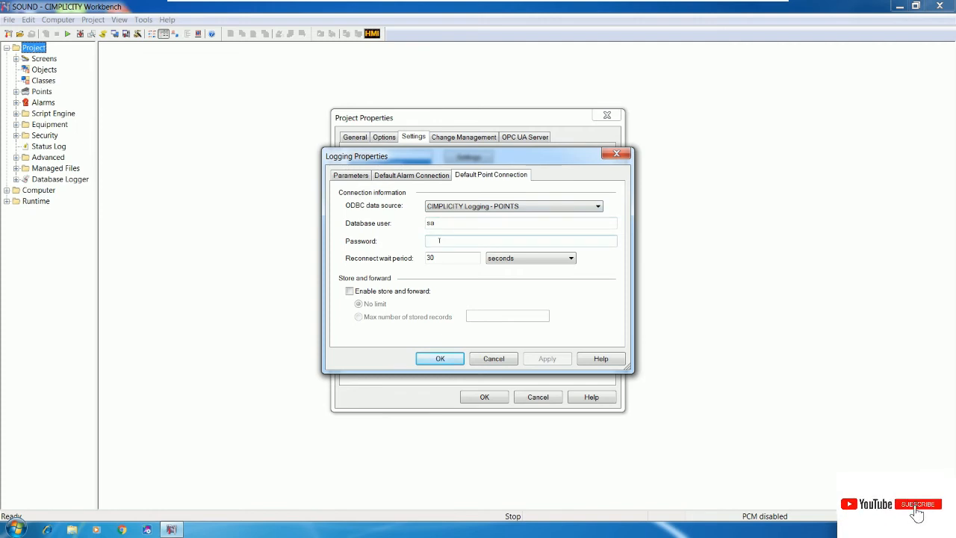
{"action": "type", "text": "*****"}
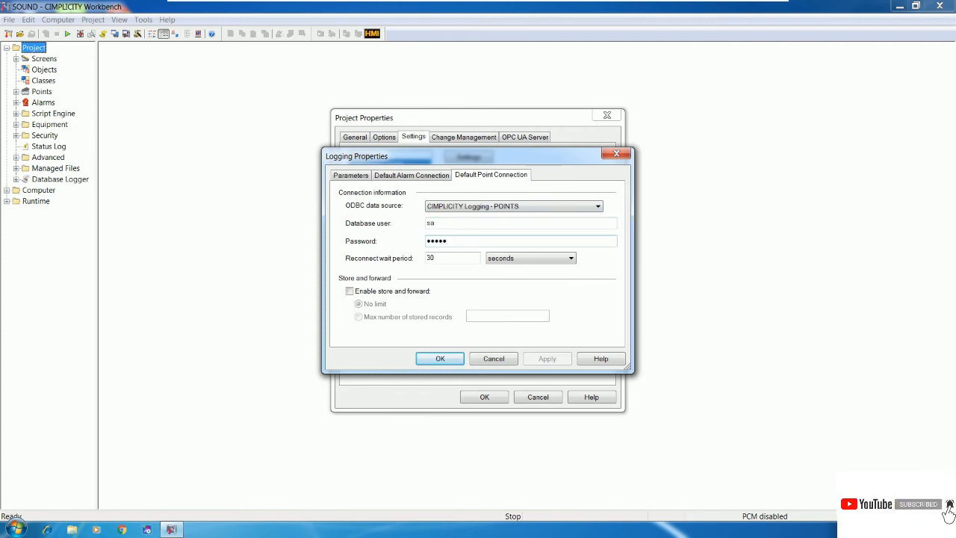
Step: Compare the Default Alarm and Default Point connections (ALARMS and POINTS DSNs, user sa)
{"action": "left_click", "coordinate": [422, 177]}
{"action": "left_click", "coordinate": [473, 176]}
{"action": "left_click", "coordinate": [433, 175]}
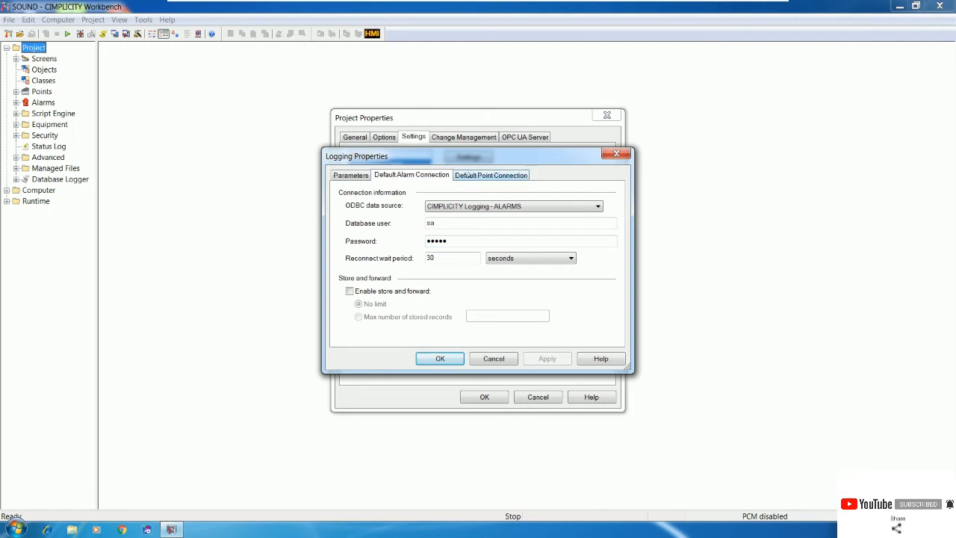
{"action": "left_click", "coordinate": [469, 174]}
{"action": "left_click", "coordinate": [424, 174]}
{"action": "left_click", "coordinate": [467, 174]}
{"action": "left_click", "coordinate": [426, 174]}
{"action": "left_click", "coordinate": [475, 174]}
{"action": "left_click", "coordinate": [431, 178]}
{"action": "left_click", "coordinate": [478, 174]}
{"action": "left_click", "coordinate": [425, 175]}
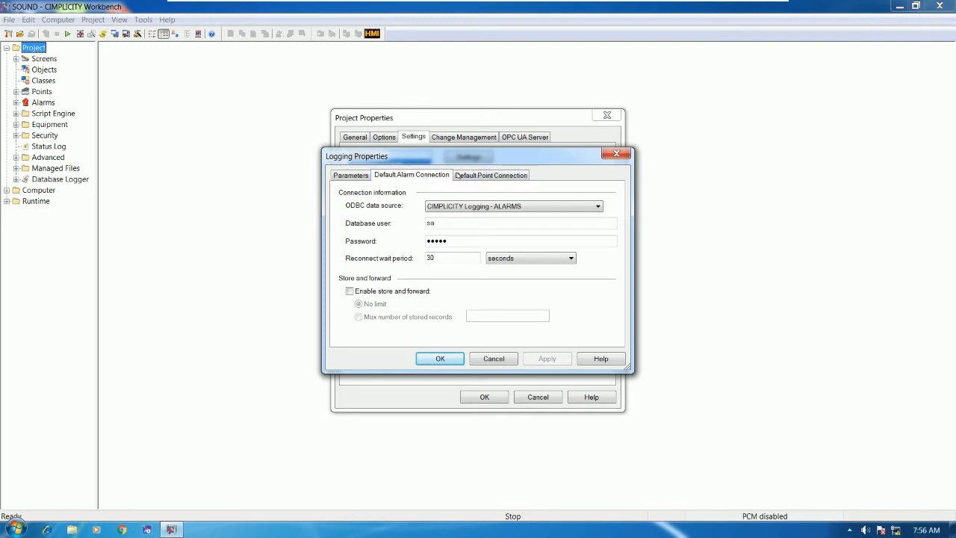
{"action": "left_click", "coordinate": [472, 175]}
{"action": "left_click", "coordinate": [436, 174]}
Step: Accept the Logging Properties with these default connections
{"action": "left_click", "coordinate": [15, 529]}
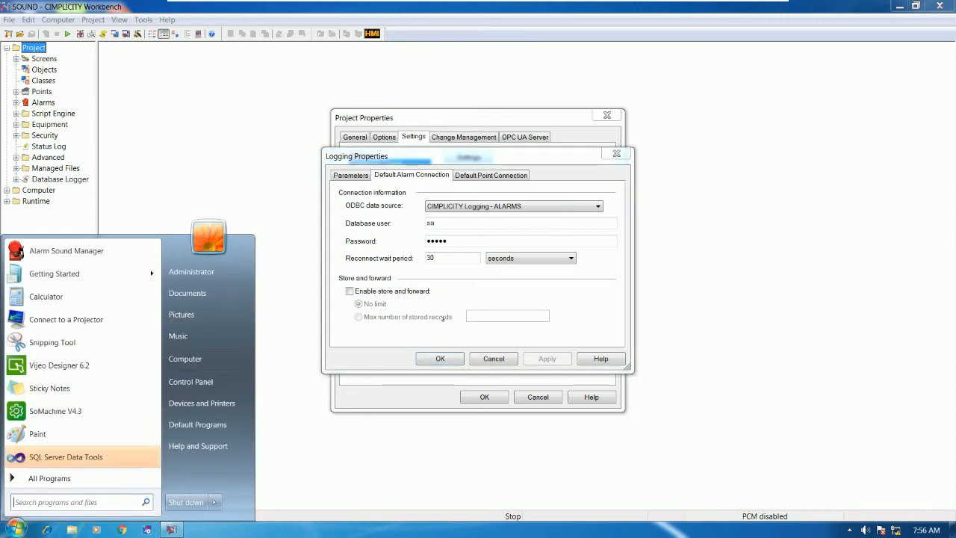
{"action": "left_click", "coordinate": [561, 159]}
{"action": "left_click", "coordinate": [440, 359]}
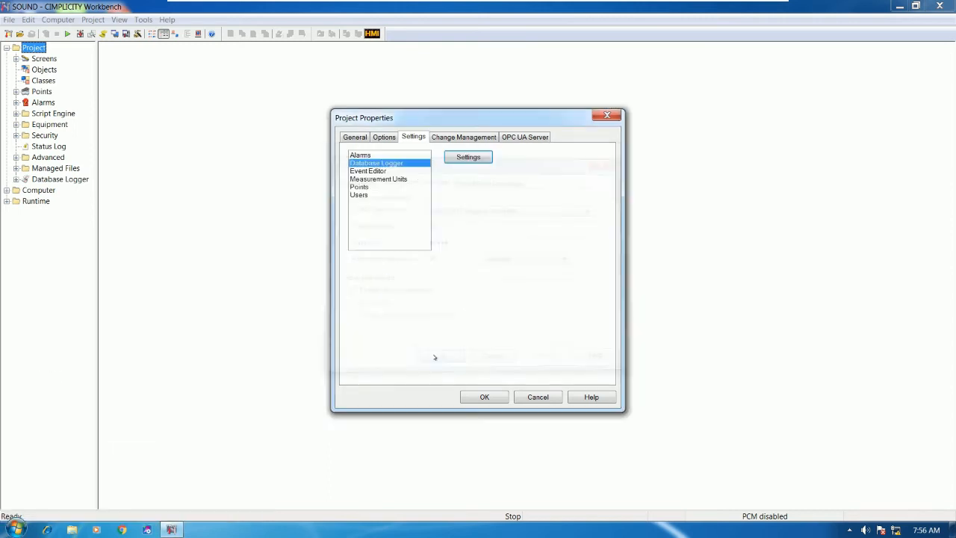
Step: Accept Project Properties, copy the configuration to run-time, and start the SOUND project
{"action": "left_click", "coordinate": [482, 399]}
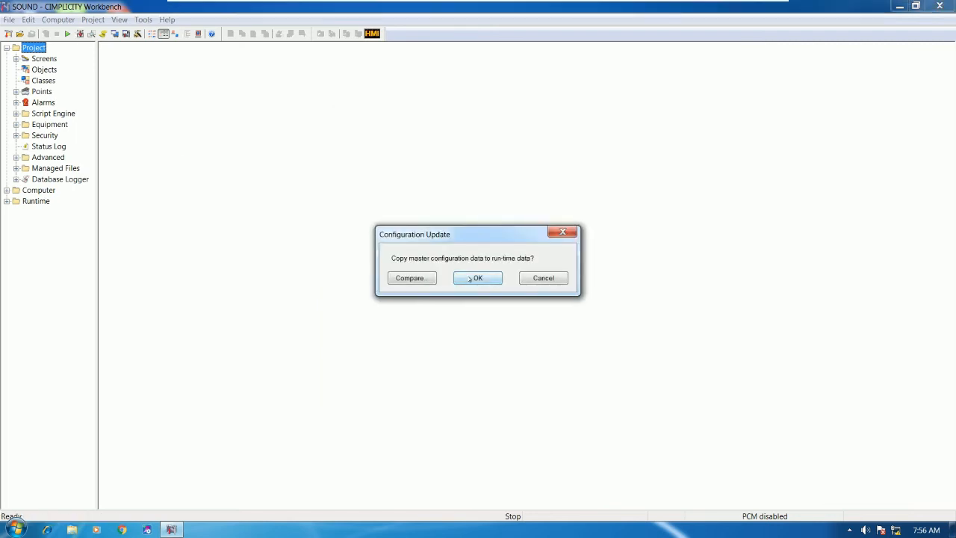
{"action": "left_click", "coordinate": [469, 280]}
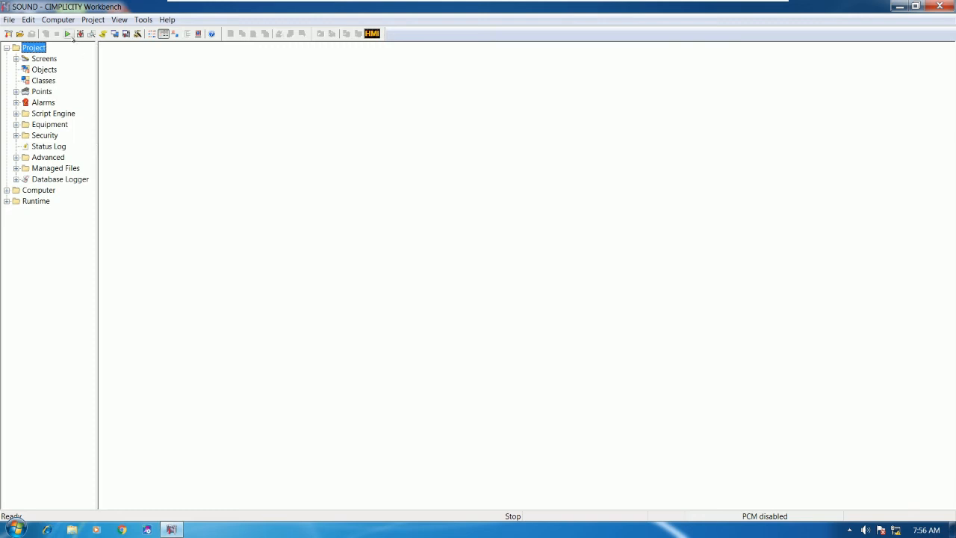
{"action": "left_click", "coordinate": [68, 33]}
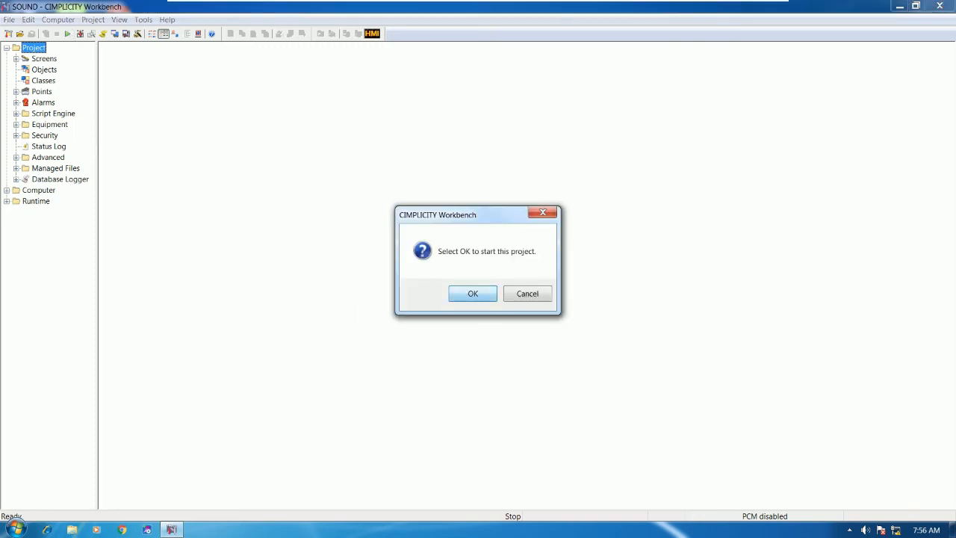
{"action": "left_click", "coordinate": [475, 293]}
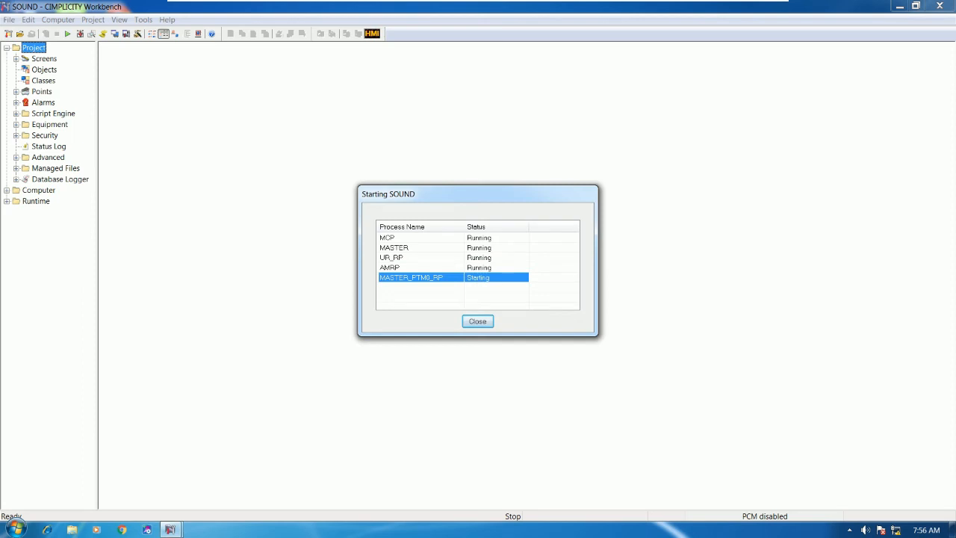
{"action": "left_click_drag", "start_coordinate": [488, 197], "coordinate": [294, 148]}
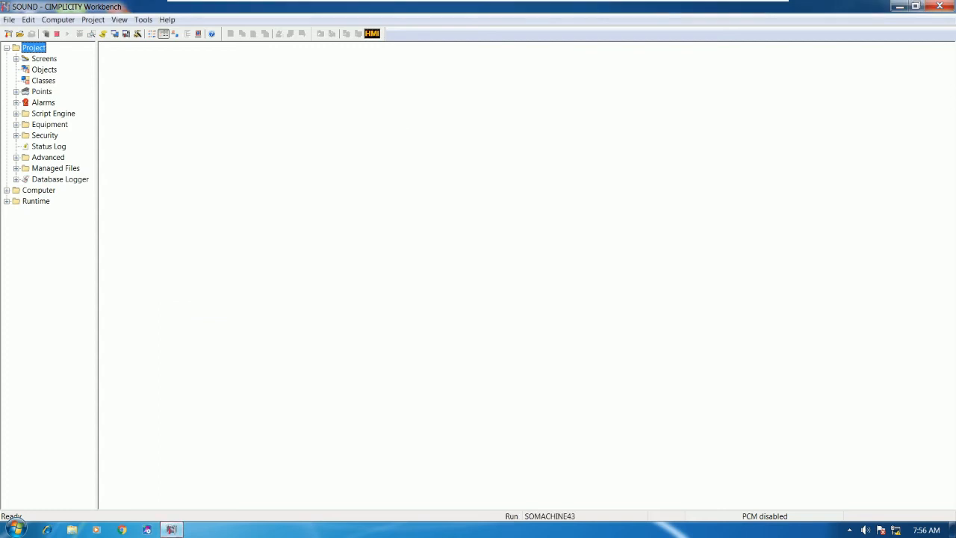
Step: Open the project's Points list and select SOUNDQ1 and SOUNDQ2
{"action": "left_click", "coordinate": [39, 91]}
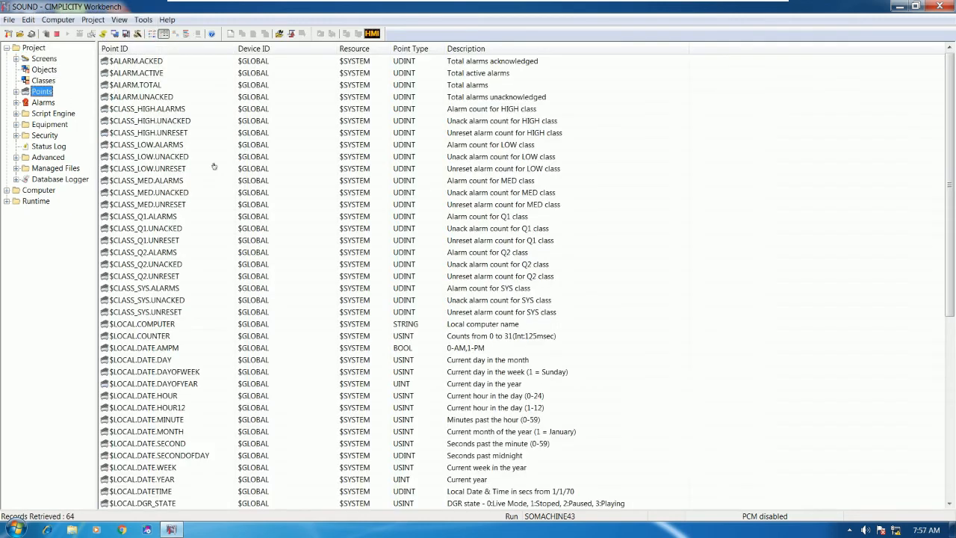
{"action": "left_click", "coordinate": [15, 91]}
{"action": "left_click", "coordinate": [16, 92]}
{"action": "left_click", "coordinate": [152, 63]}
{"action": "left_click", "coordinate": [148, 86]}
{"action": "scroll", "coordinate": [254, 210], "scroll_direction": "down", "scroll_amount": 9}
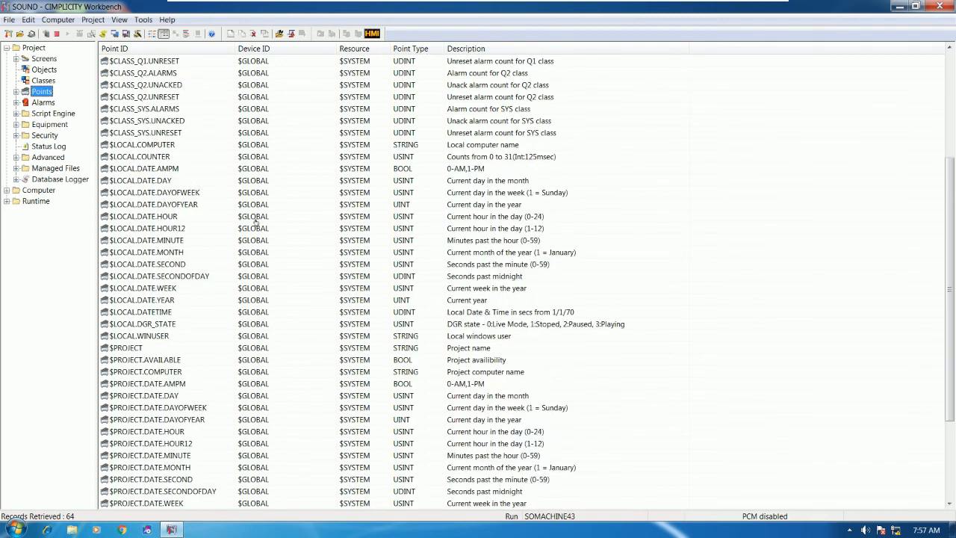
{"action": "left_click", "coordinate": [165, 490]}
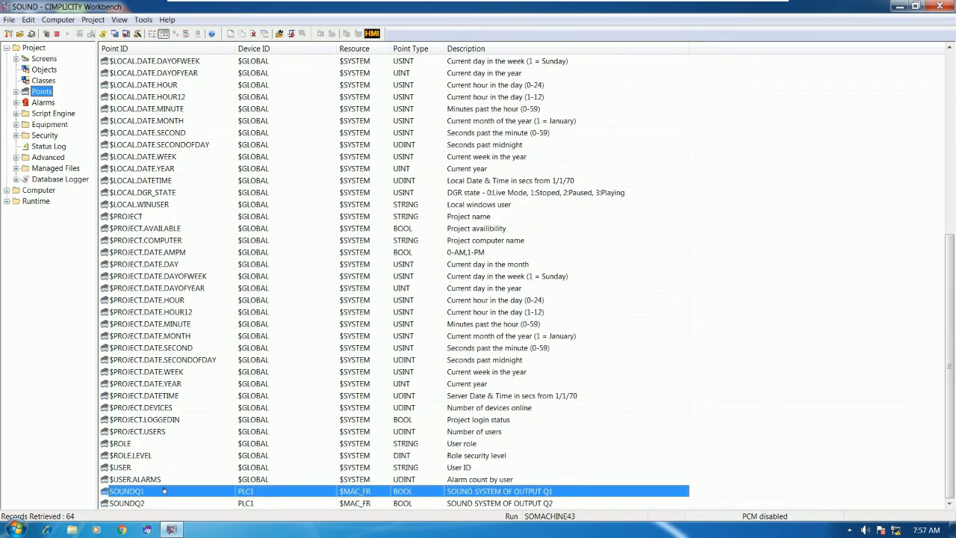
{"action": "left_click", "coordinate": [152, 501], "text": "shift"}
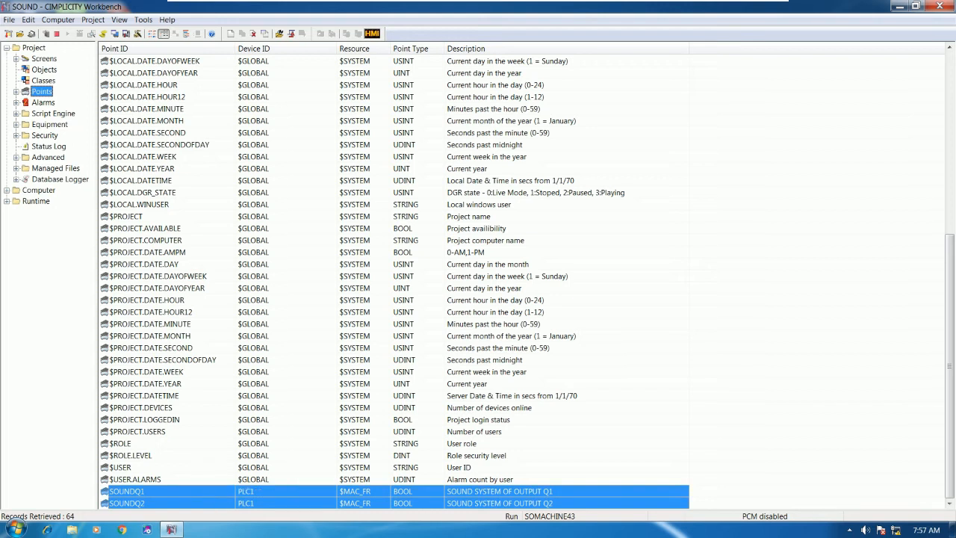
Step: Apply Enable log to DB to both SOUNDQ points
{"action": "right_click", "coordinate": [210, 493]}
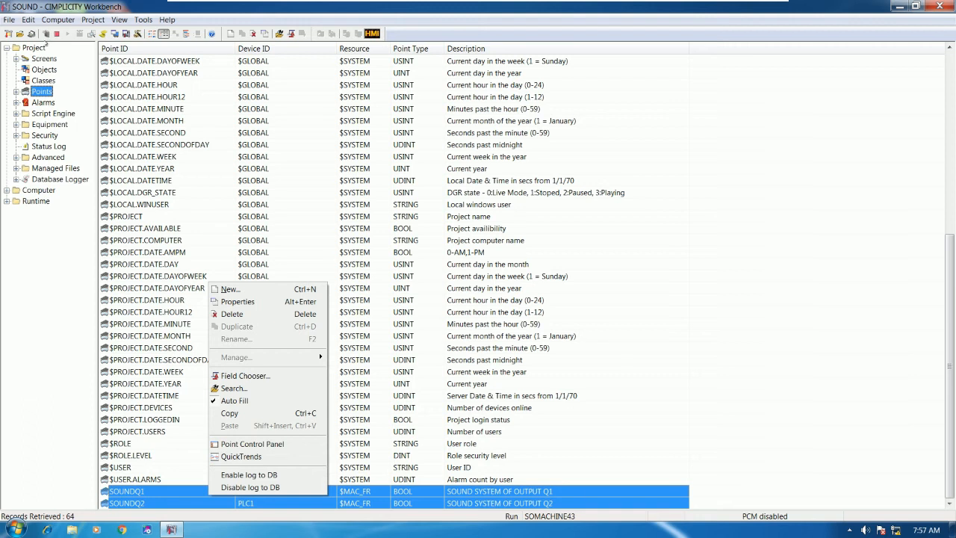
{"action": "left_click", "coordinate": [252, 445]}
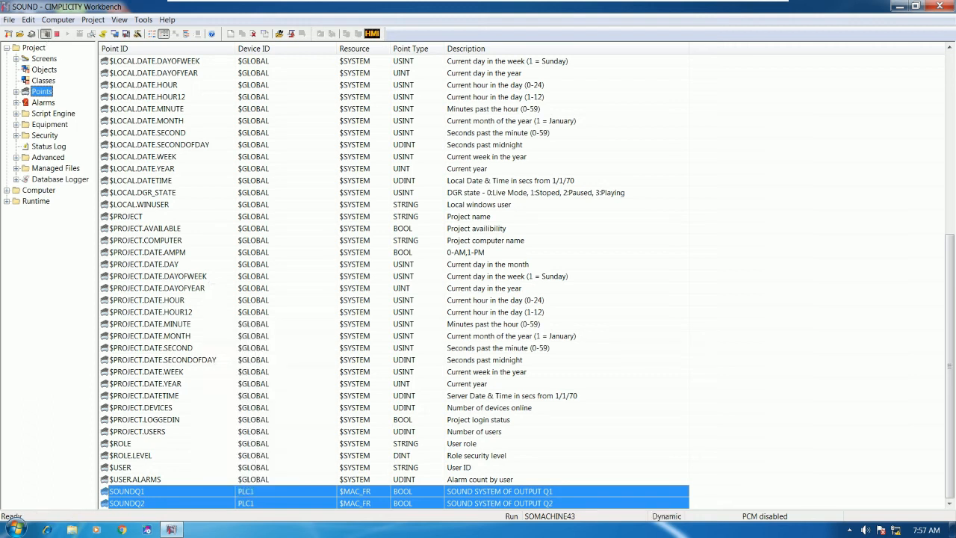
{"action": "right_click", "coordinate": [210, 495]}
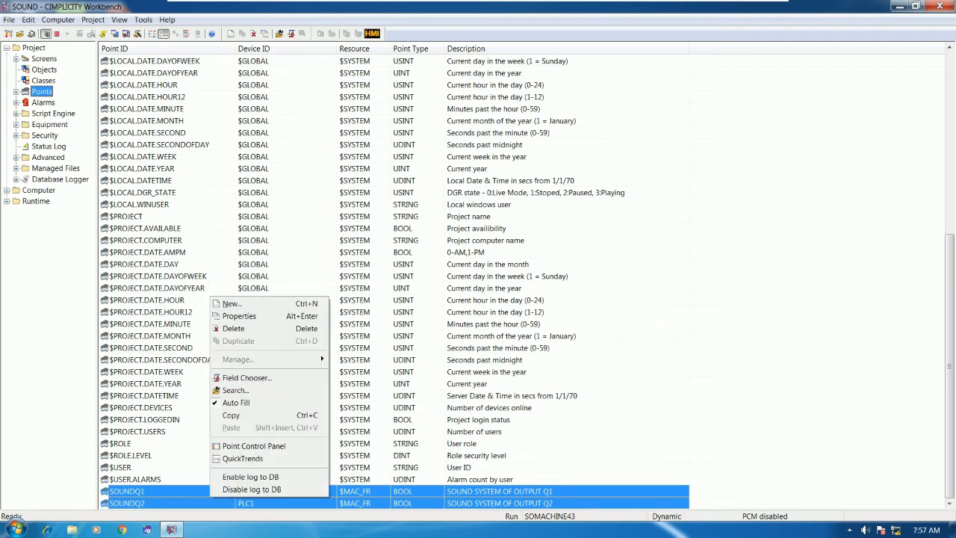
{"action": "left_click", "coordinate": [290, 479]}
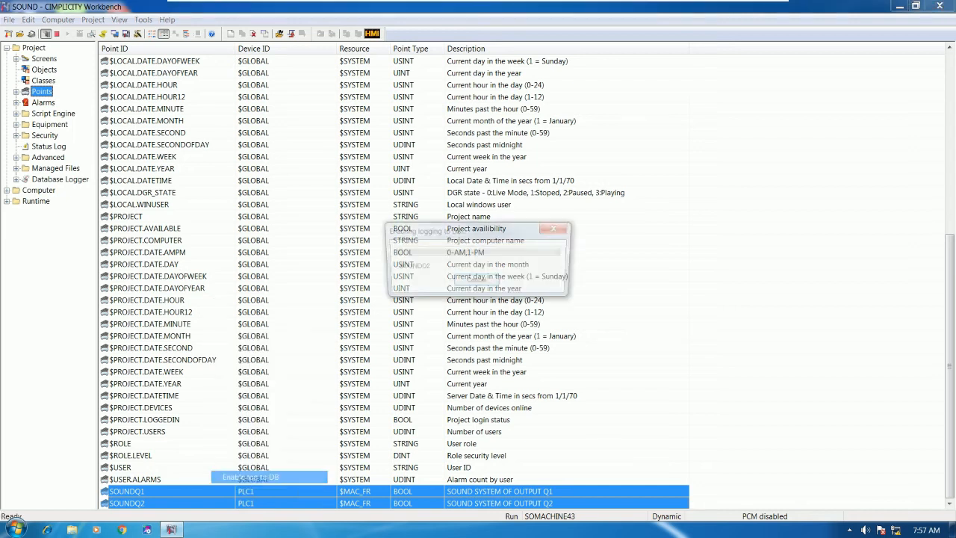
{"action": "left_click", "coordinate": [154, 143]}
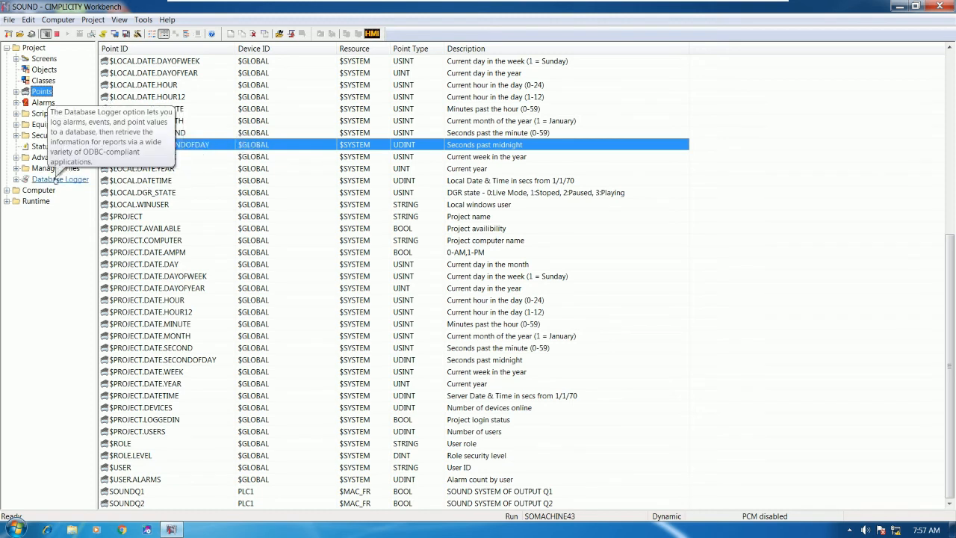
Step: Open the Database Logger configuration and display the points in the DATA_LOG table
{"action": "left_click", "coordinate": [59, 180]}
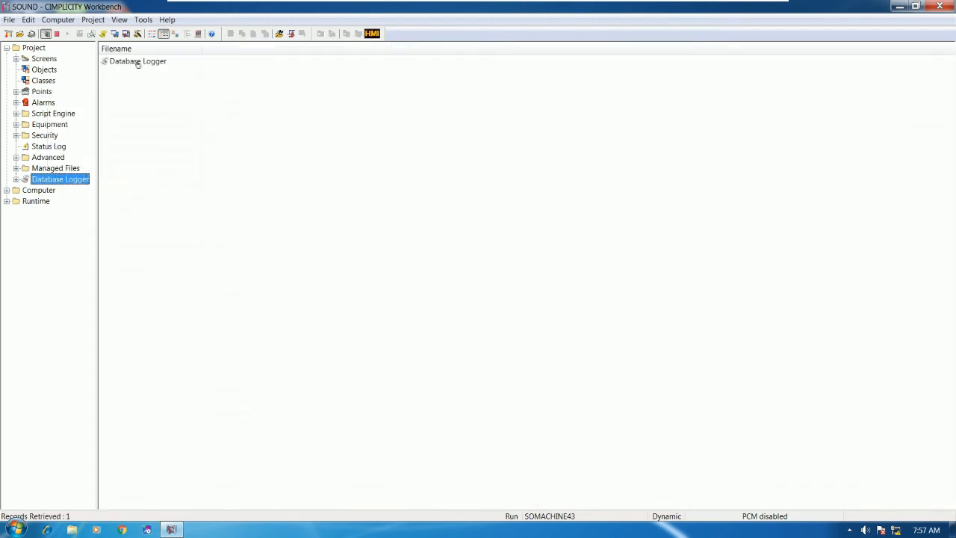
{"action": "left_click", "coordinate": [138, 64]}
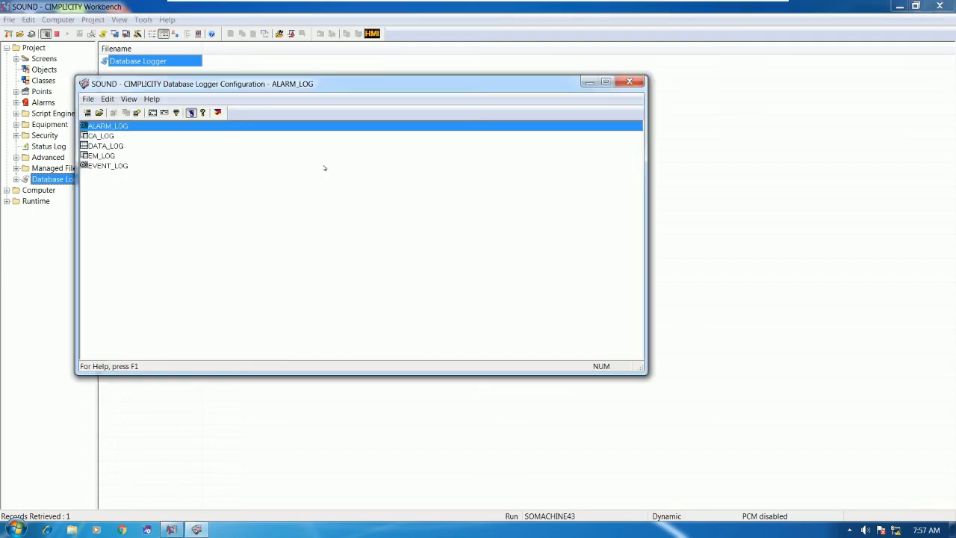
{"action": "left_click_drag", "start_coordinate": [291, 84], "coordinate": [416, 86]}
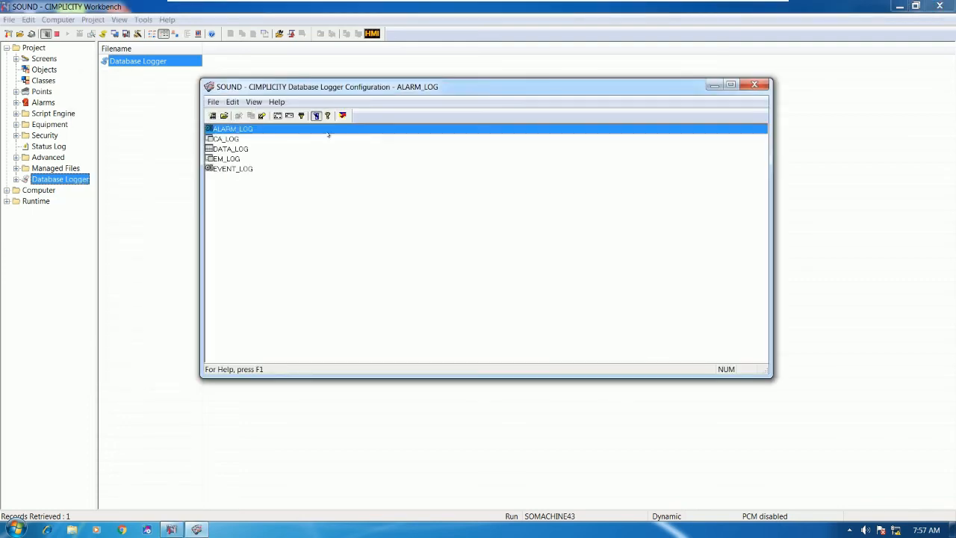
{"action": "left_click", "coordinate": [239, 151]}
{"action": "double_click", "coordinate": [239, 149]}
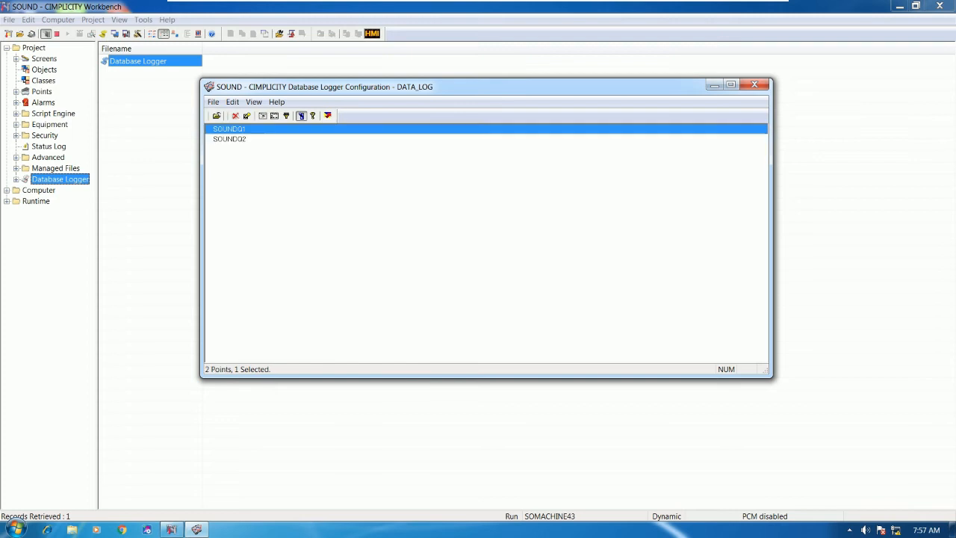
Step: Check that DATA_LOG lists SOUNDQ1 and SOUNDQ2, then close the logger configuration
{"action": "left_click", "coordinate": [236, 139]}
{"action": "left_click", "coordinate": [236, 130]}
{"action": "left_click", "coordinate": [233, 141]}
{"action": "left_click", "coordinate": [236, 130]}
{"action": "left_click", "coordinate": [234, 139]}
{"action": "left_click", "coordinate": [235, 130]}
{"action": "left_click", "coordinate": [233, 139]}
{"action": "left_click", "coordinate": [236, 129]}
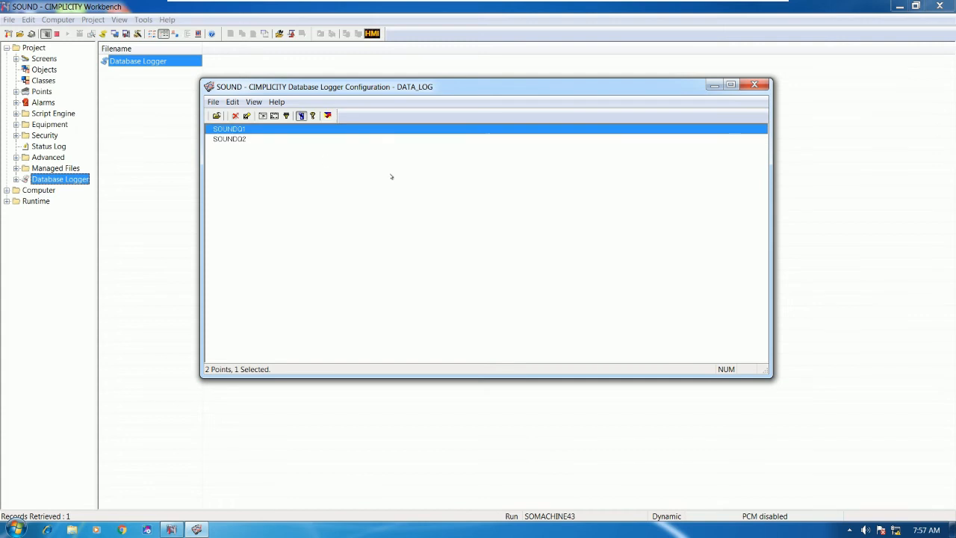
{"action": "left_click", "coordinate": [755, 84]}
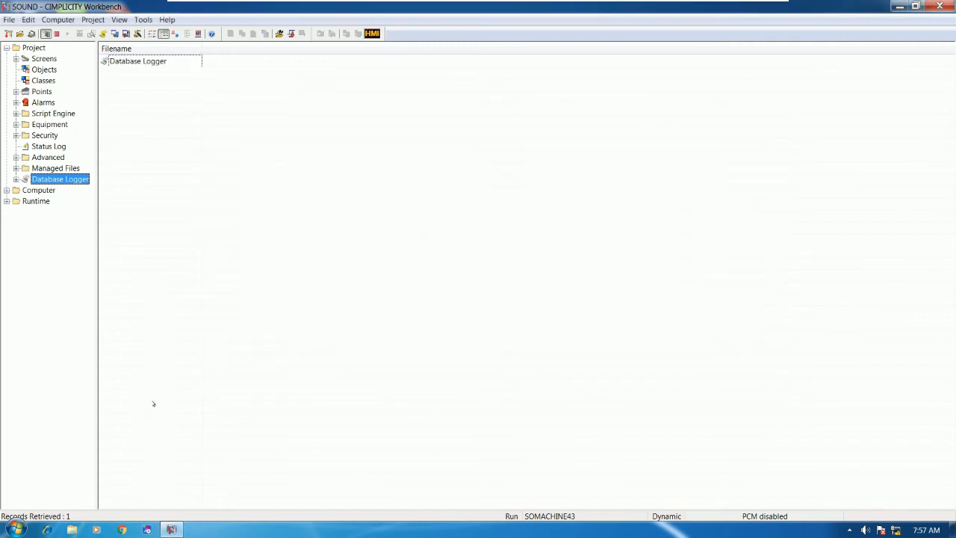
{"action": "left_click", "coordinate": [148, 531]}
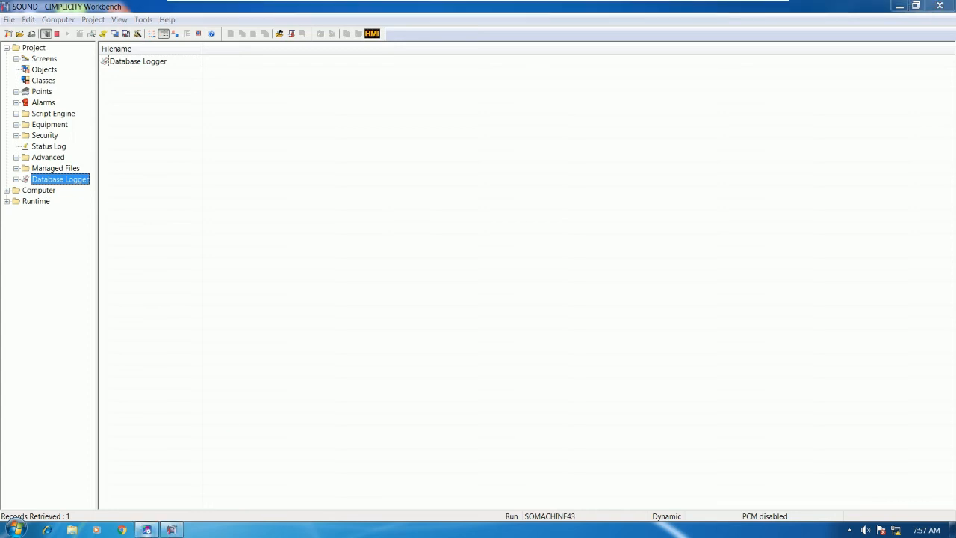
Step: Dismiss the large-fonts warning, open the SOUND_SYSTME project and connect to the PLC target
{"action": "left_click", "coordinate": [525, 329]}
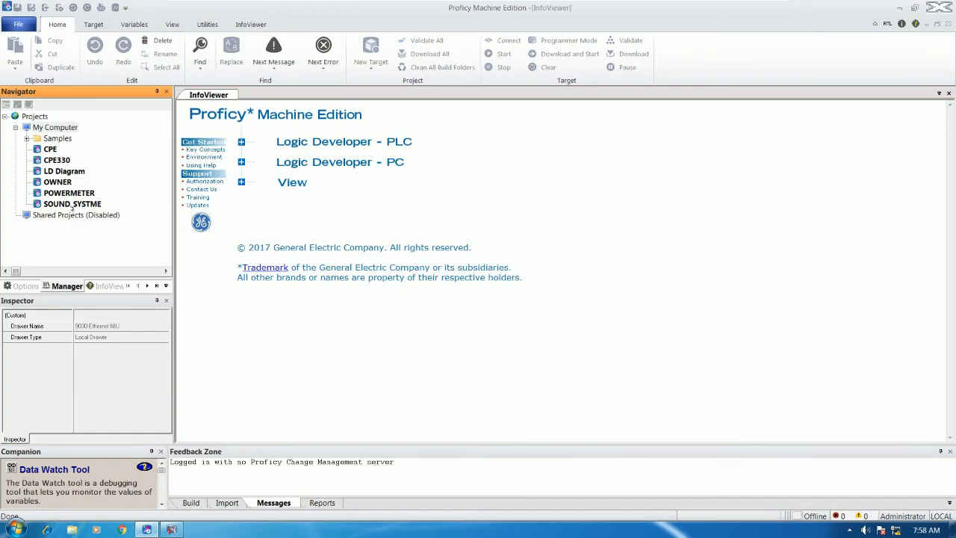
{"action": "left_click", "coordinate": [75, 204]}
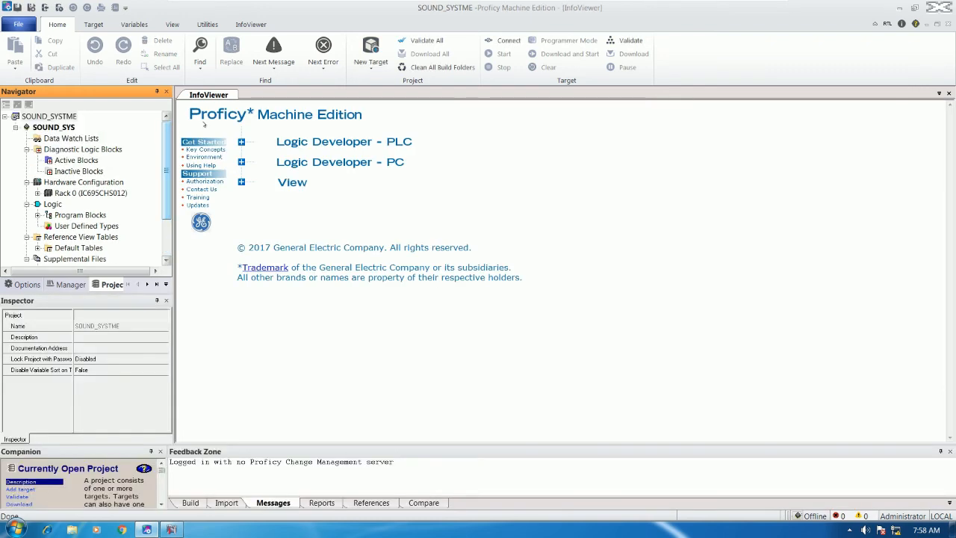
{"action": "left_click", "coordinate": [508, 40]}
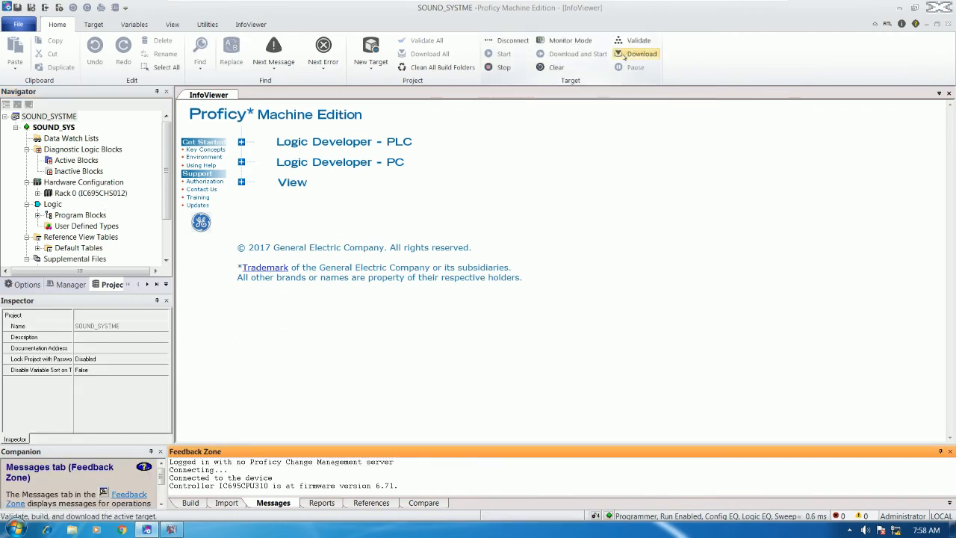
{"action": "left_click", "coordinate": [37, 215]}
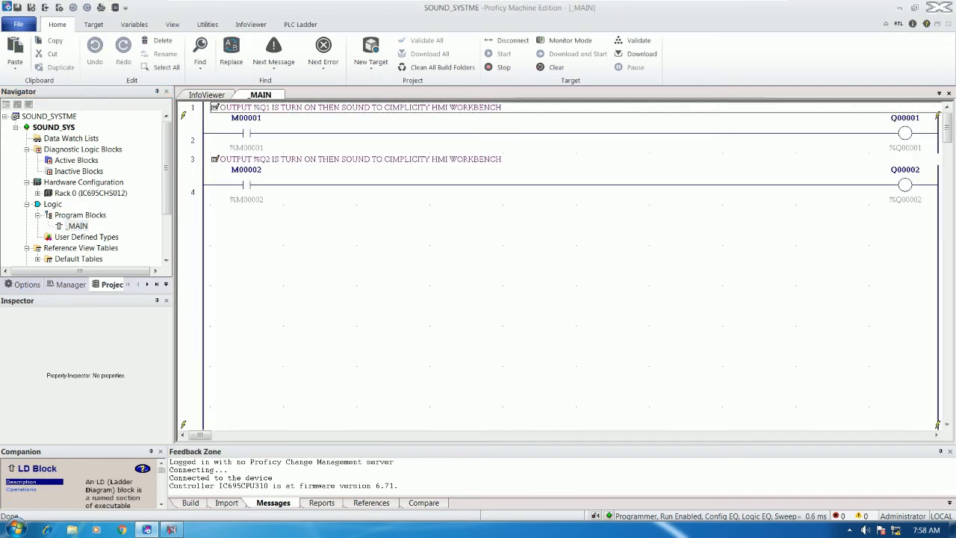
Step: Inspect the ladder rungs driving outputs Q00001 and Q00002, including the Q00002 coil
{"action": "left_click", "coordinate": [706, 138]}
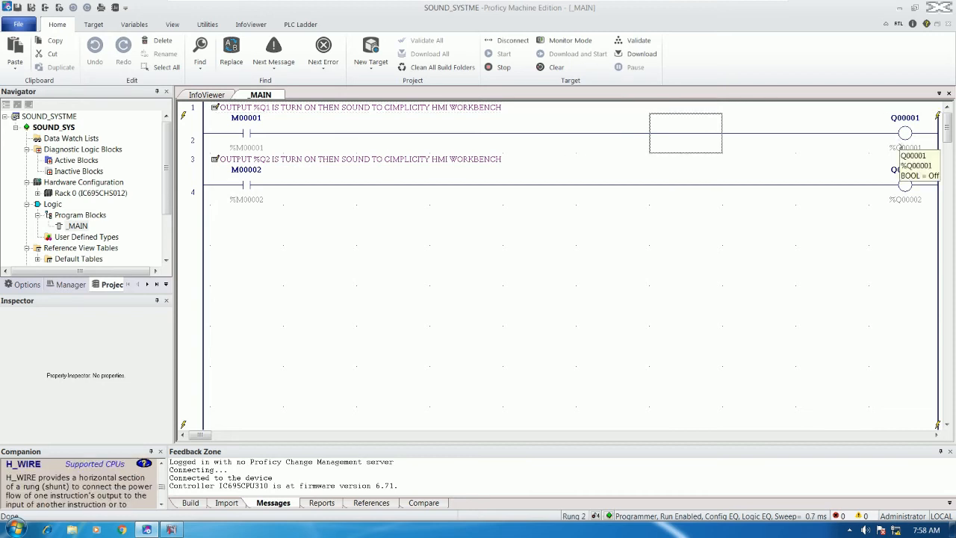
{"action": "left_click", "coordinate": [904, 185]}
{"action": "left_click", "coordinate": [679, 193]}
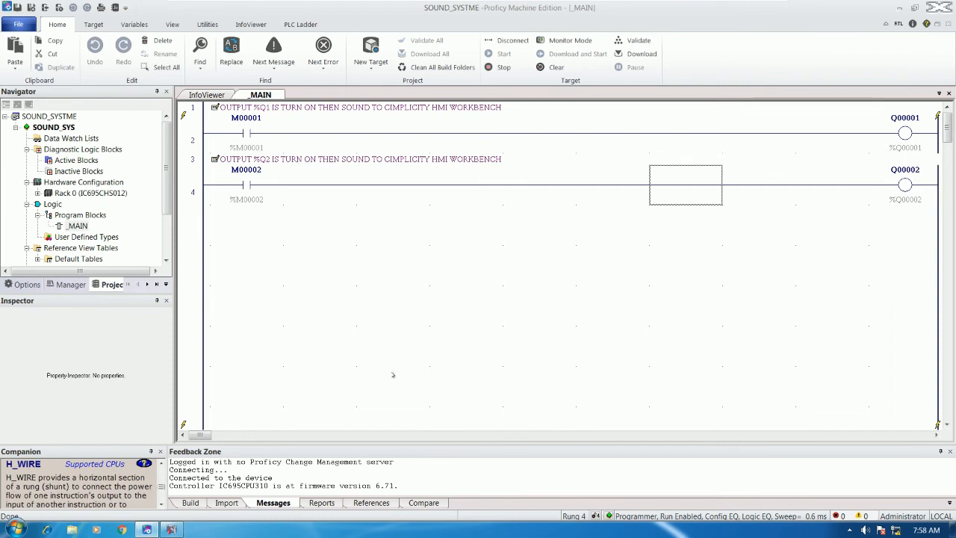
{"action": "left_click", "coordinate": [171, 529]}
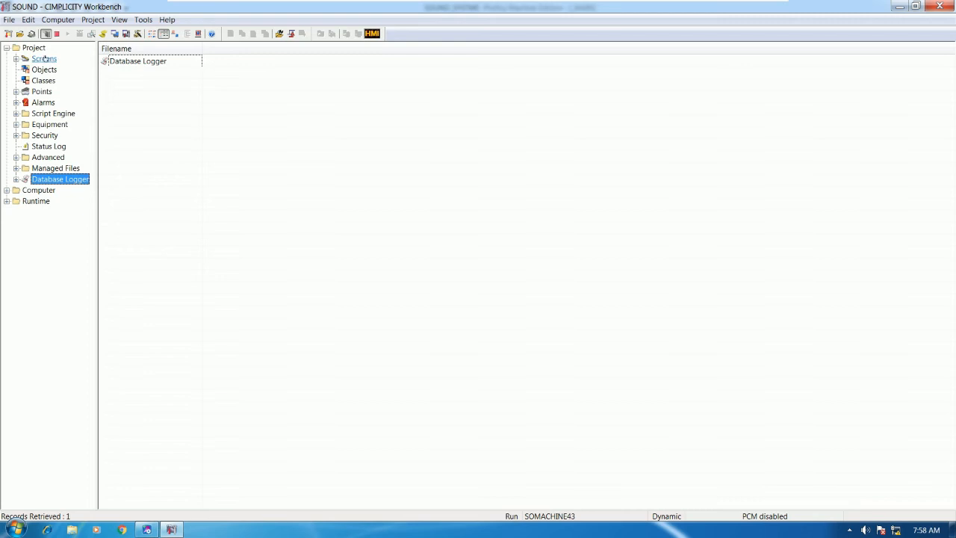
Step: Open SOUNDQ1's alarm settings and select its existing %STATE alarm message
{"action": "left_click", "coordinate": [44, 59]}
{"action": "left_click", "coordinate": [41, 91]}
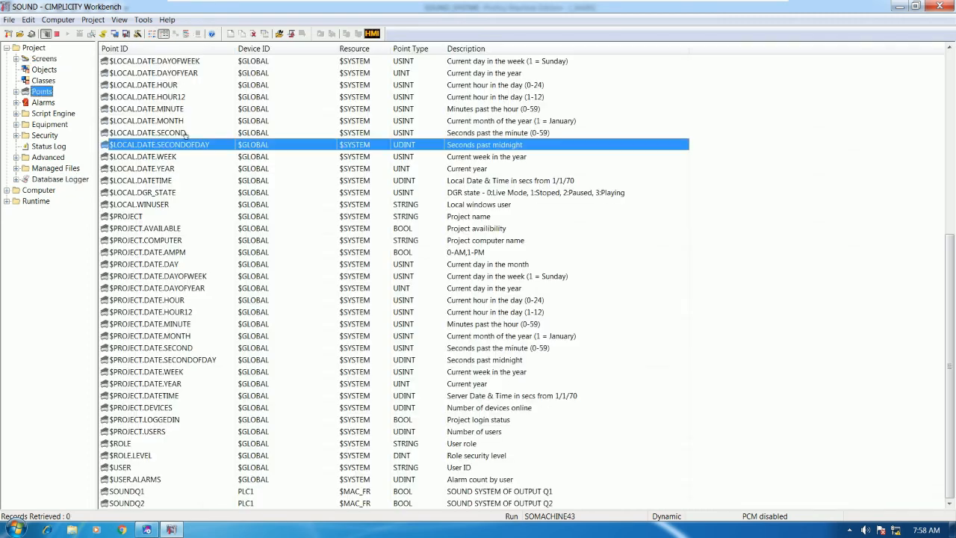
{"action": "left_click", "coordinate": [167, 325]}
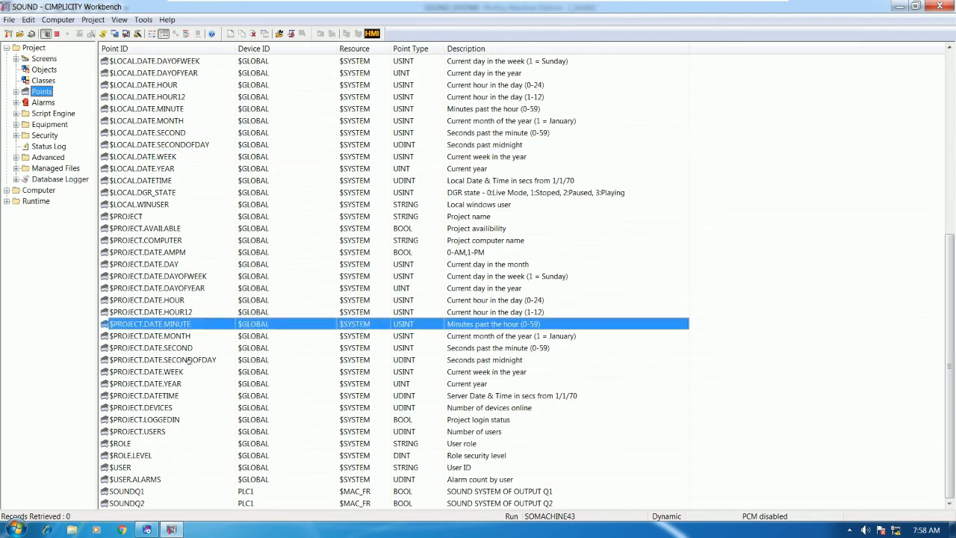
{"action": "double_click", "coordinate": [194, 491]}
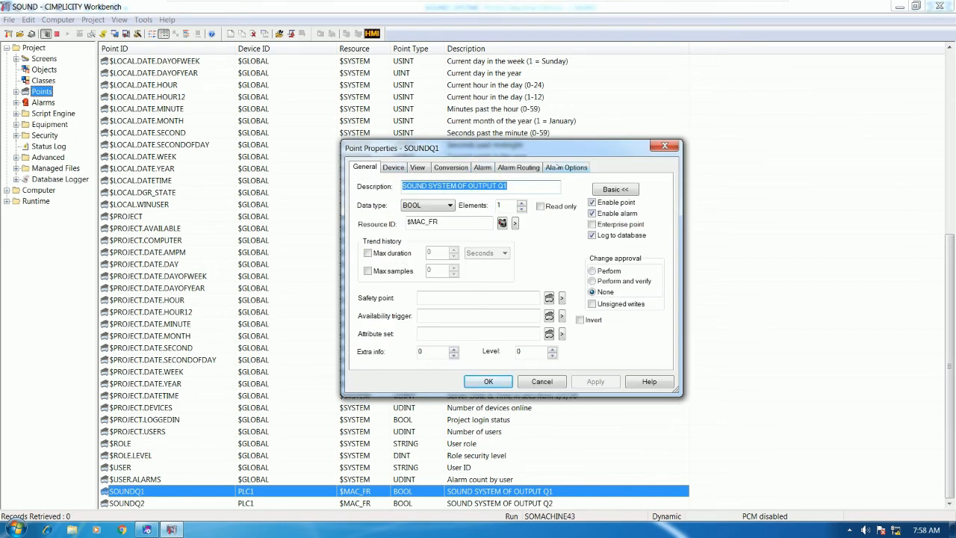
{"action": "left_click", "coordinate": [482, 167]}
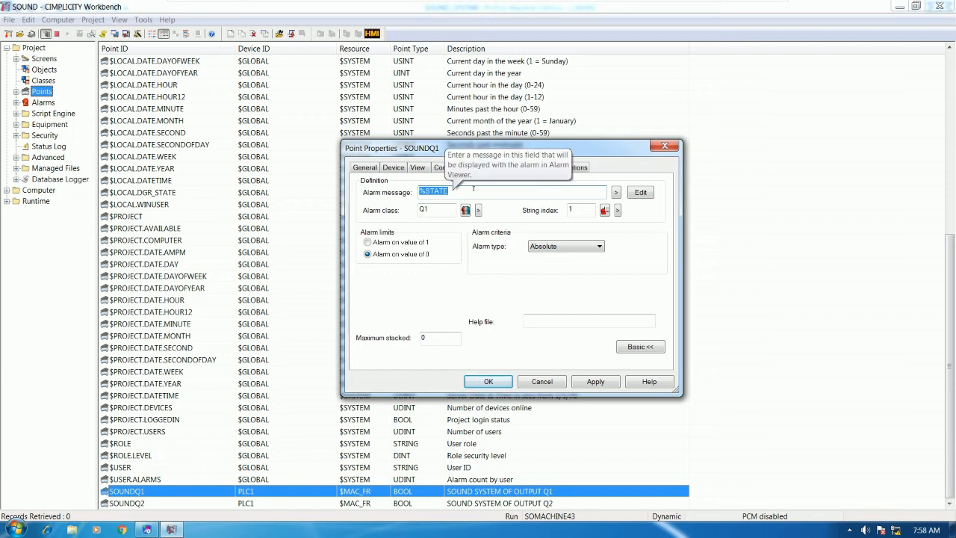
{"action": "left_click", "coordinate": [474, 189]}
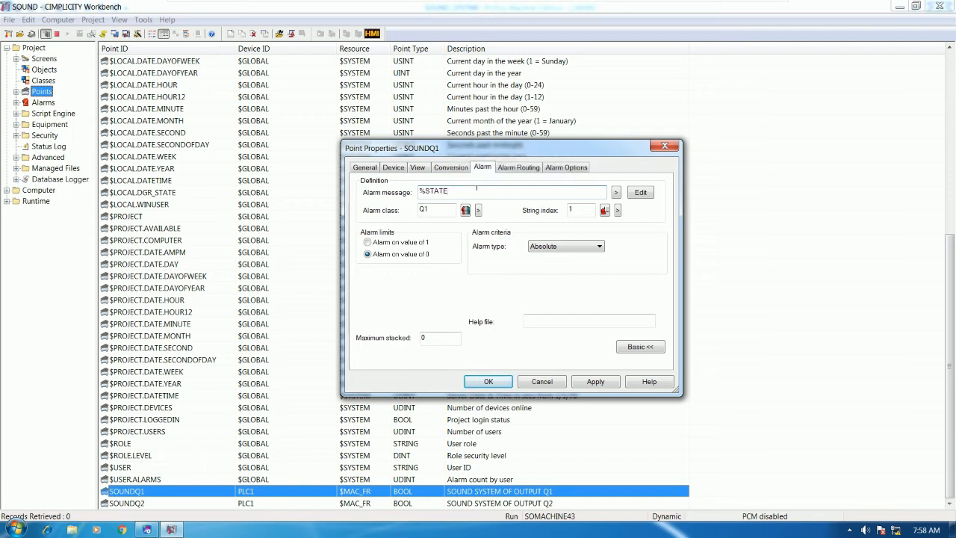
{"action": "double_click", "coordinate": [488, 187]}
Step: Replace the SOUNDQ1 alarm message with 'OUTPUT 1 IS ALARM' and save it
{"action": "type", "text": "as"}
{"action": "type", "text": "%"}
{"action": "type", "text": "q"}
{"action": "key", "text": "BackSpace"}
{"action": "type", "text": "Q1 IS ALARM"}
{"action": "left_click", "coordinate": [489, 382]}
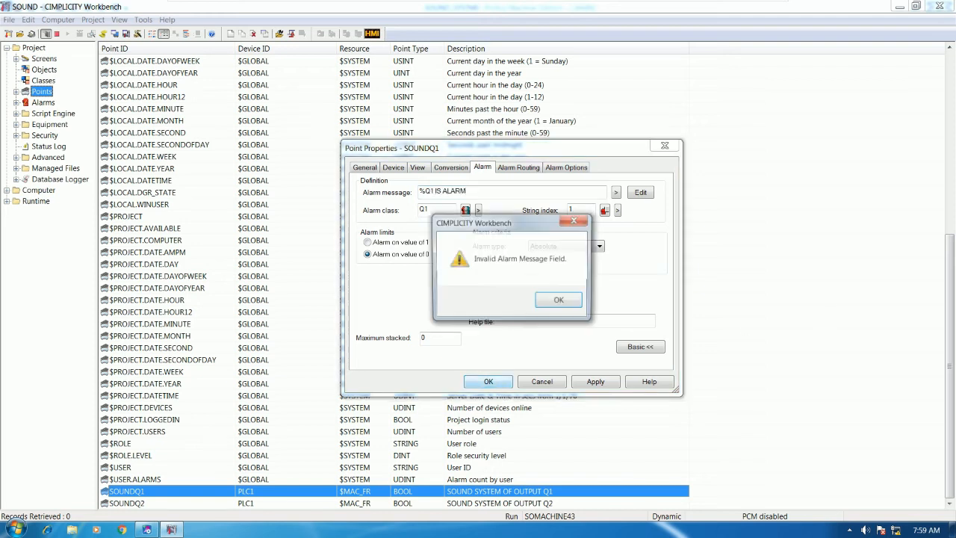
{"action": "left_click", "coordinate": [559, 303]}
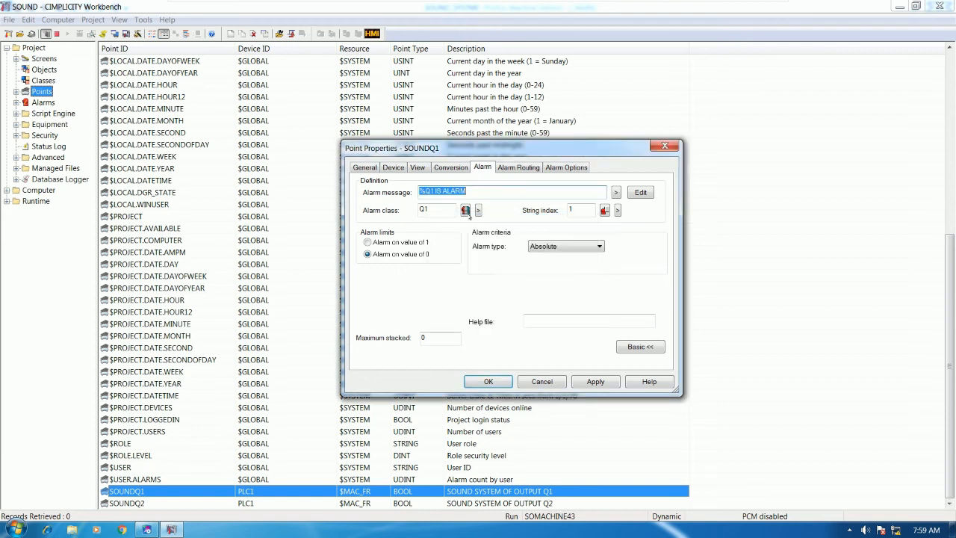
{"action": "key", "text": "shift+Left"}
{"action": "key", "text": "shift+Left"}
{"action": "key", "text": "shift+Left"}
{"action": "key", "text": "shift+Left"}
{"action": "key", "text": "shift+Left"}
{"action": "key", "text": "shift+Left"}
{"action": "key", "text": "shift+Left"}
{"action": "key", "text": "shift+Left"}
{"action": "key", "text": "shift+Left"}
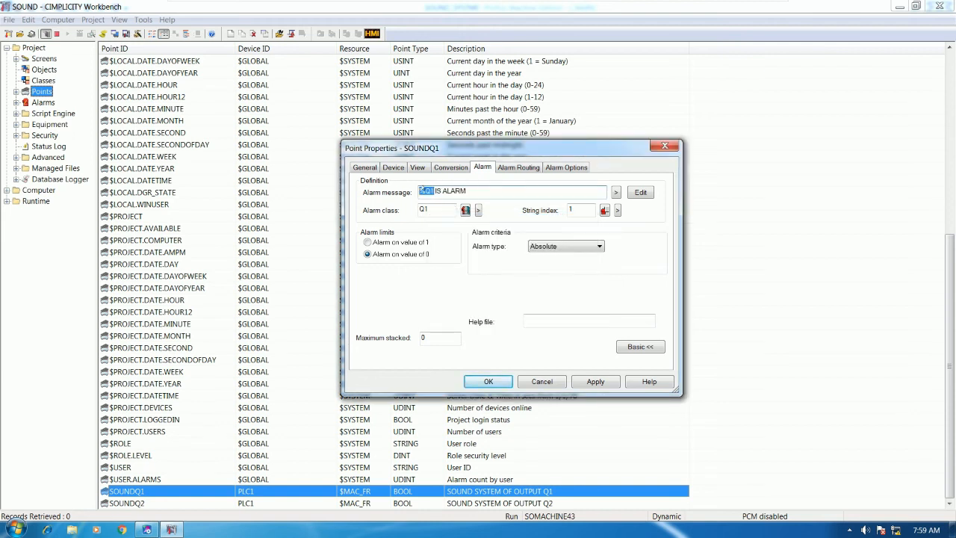
{"action": "key", "text": "shift+End"}
{"action": "type", "text": "OUTPUT 1 IS ALARM"}
{"action": "left_click", "coordinate": [489, 381]}
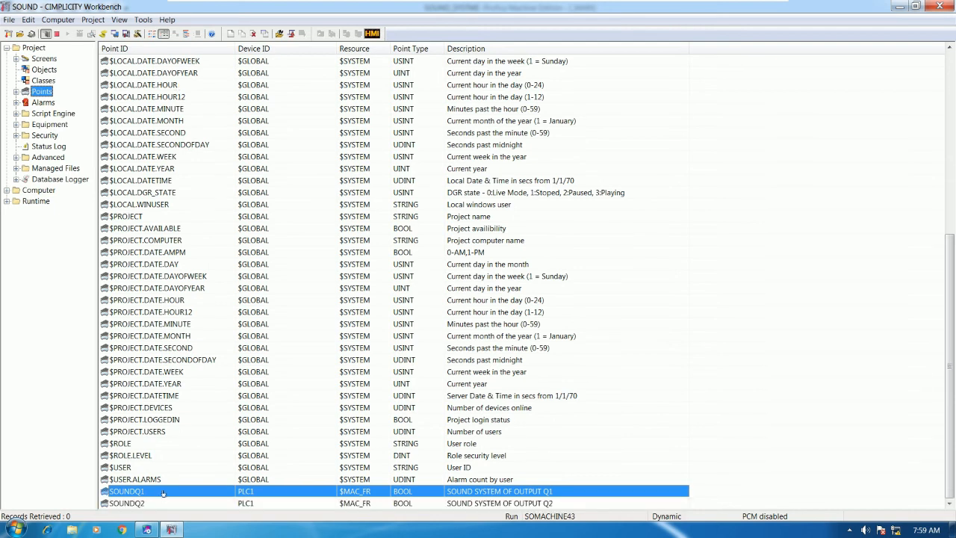
Step: Make SOUNDQ1 alarm when its value is 1
{"action": "double_click", "coordinate": [159, 489]}
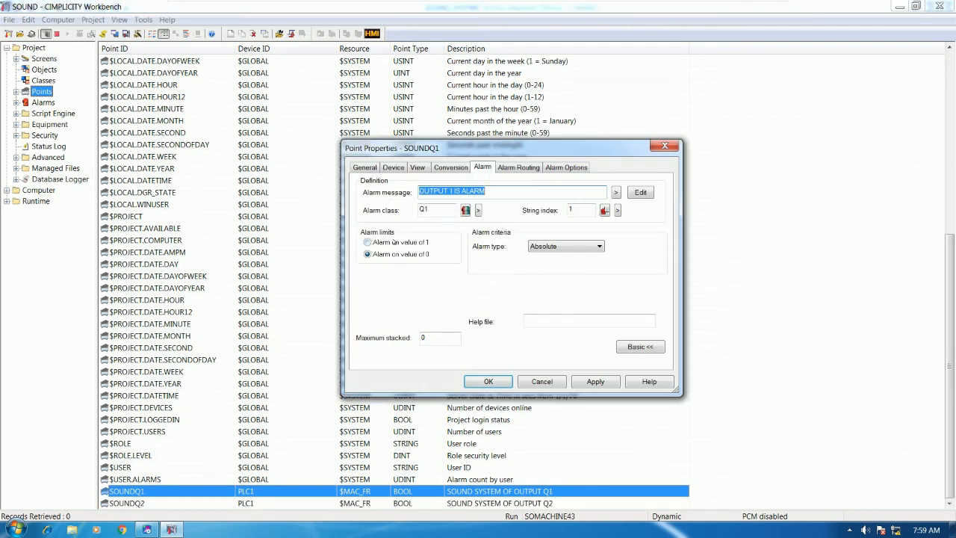
{"action": "left_click", "coordinate": [395, 242]}
{"action": "left_click", "coordinate": [466, 383]}
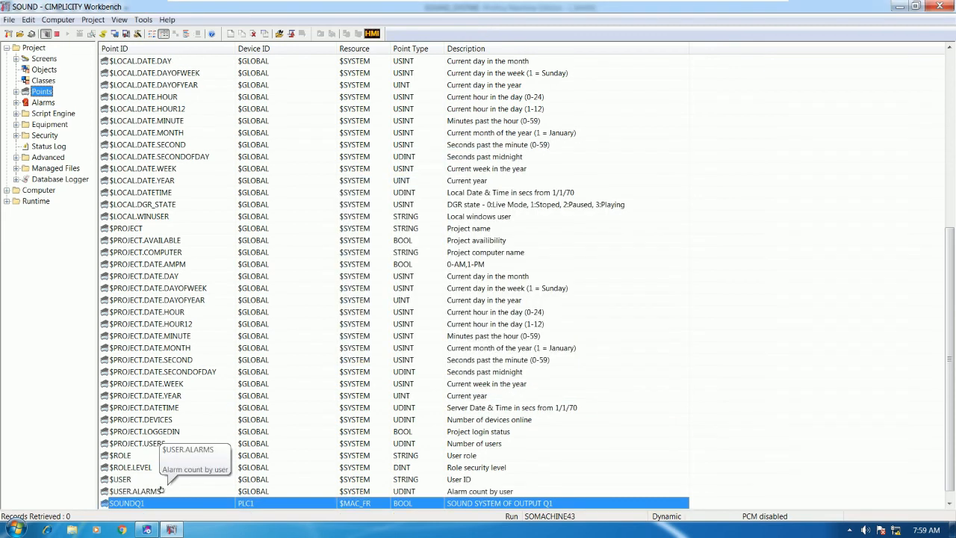
Step: Set SOUNDQ2 to alarm on value 1 with the message 'OUTPUT 2 IS TURN ON'
{"action": "left_click", "coordinate": [160, 491]}
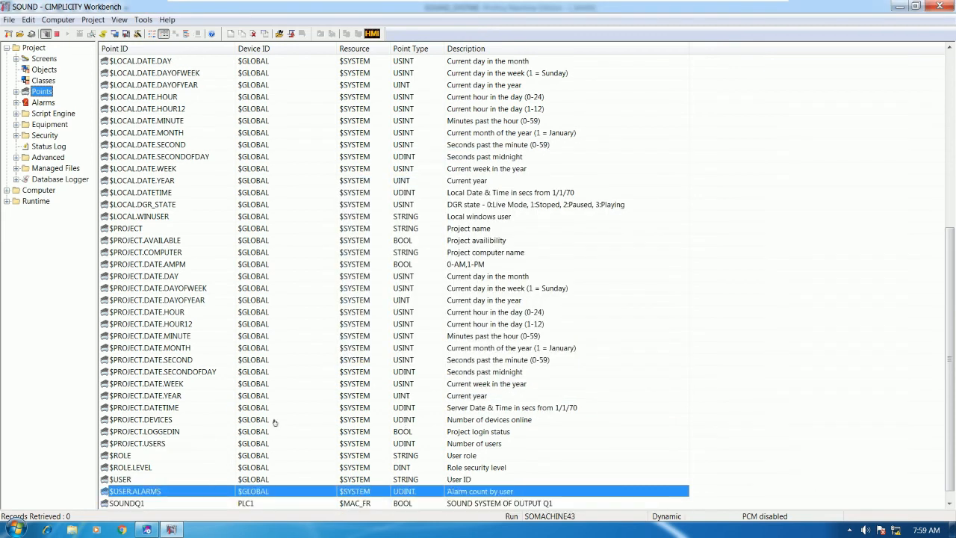
{"action": "scroll", "coordinate": [228, 460], "scroll_direction": "down", "scroll_amount": 1}
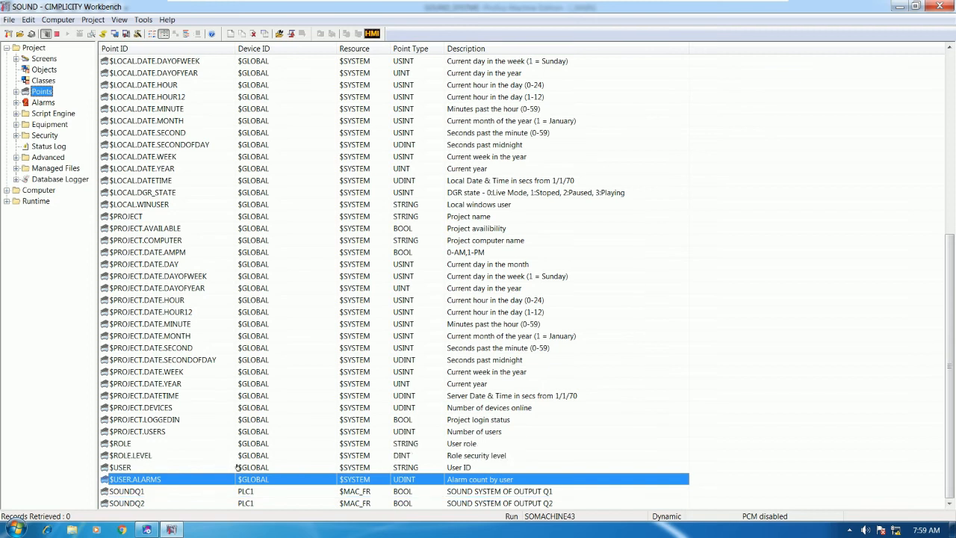
{"action": "double_click", "coordinate": [154, 504]}
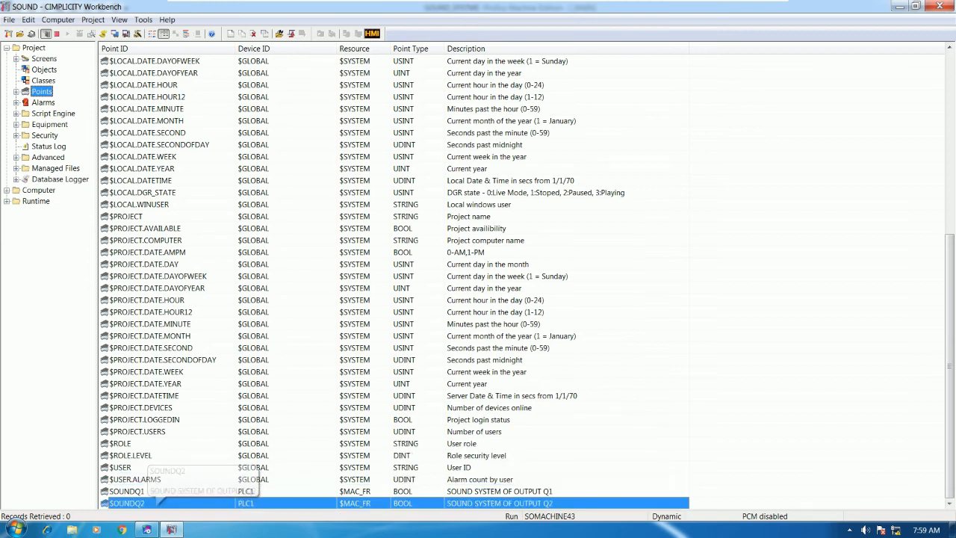
{"action": "left_click", "coordinate": [394, 242]}
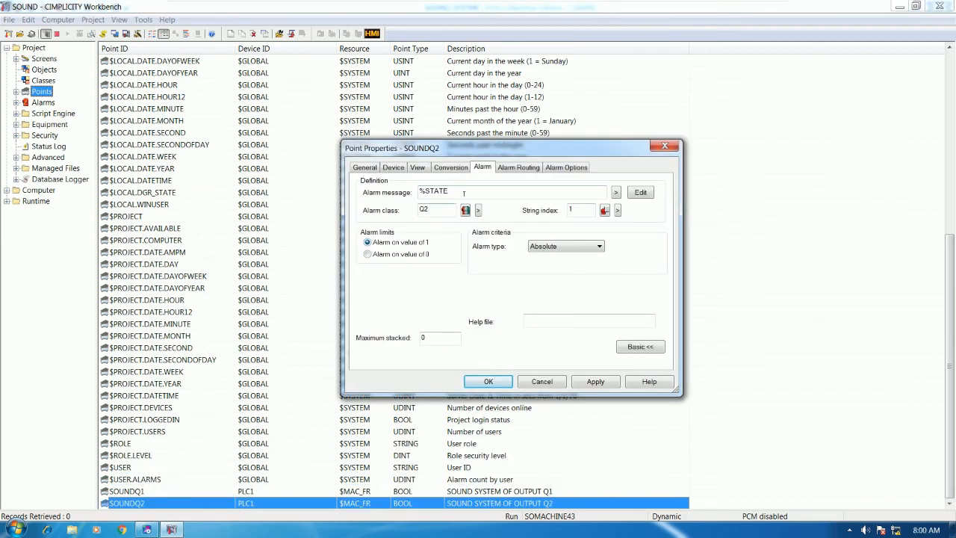
{"action": "type", "text": "OUT"}
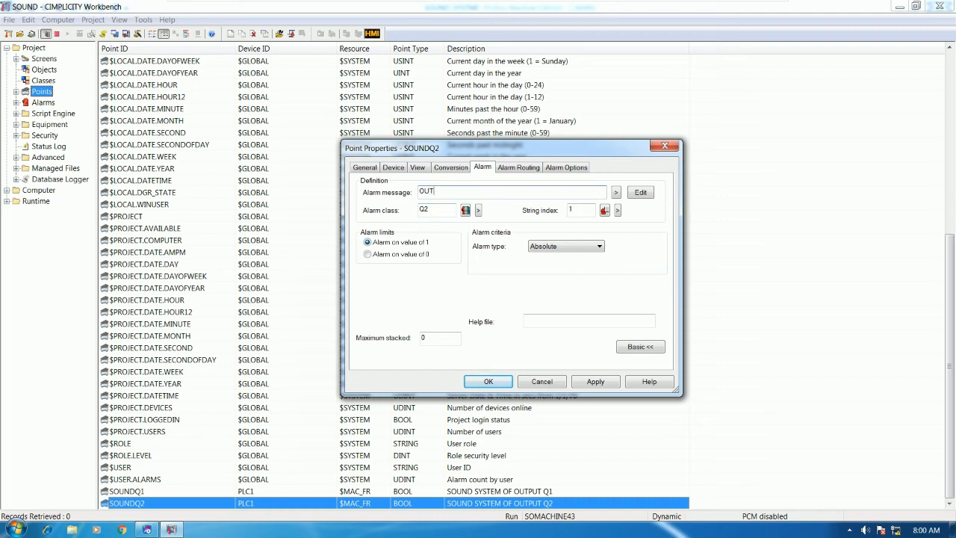
{"action": "type", "text": "PUT 2 IS TURN ON"}
{"action": "left_click", "coordinate": [487, 381]}
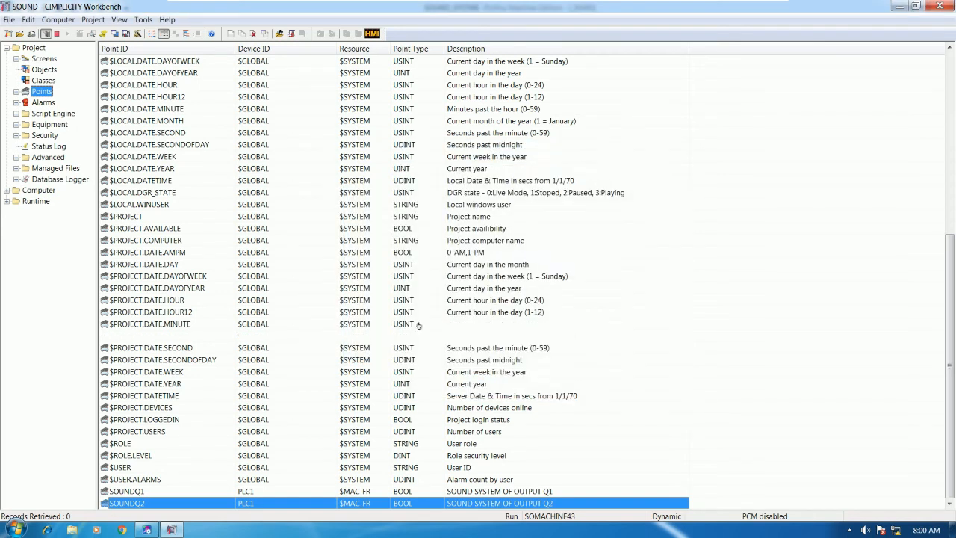
Step: Show the SOUND project's Screens list
{"action": "left_click", "coordinate": [178, 216]}
{"action": "scroll", "coordinate": [179, 216], "scroll_direction": "up", "scroll_amount": 8}
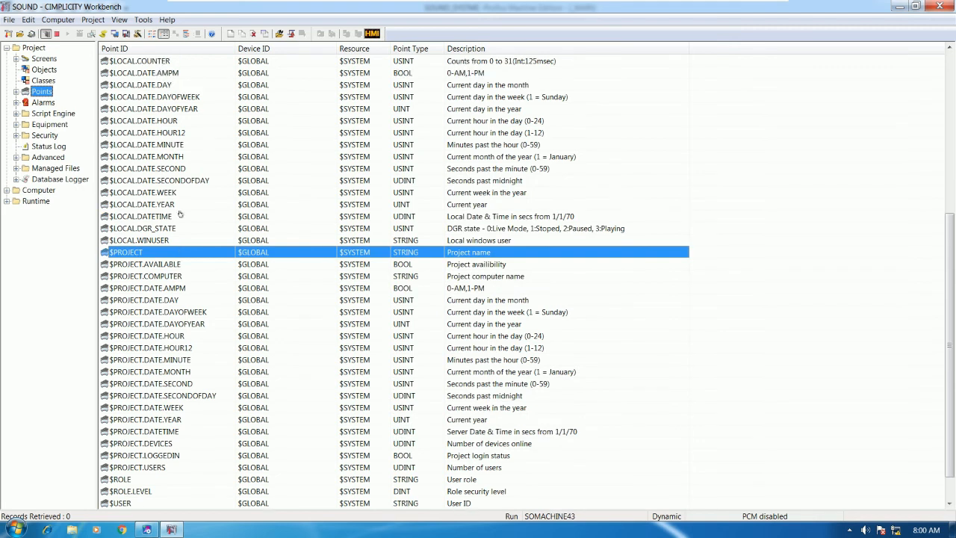
{"action": "scroll", "coordinate": [187, 109], "scroll_direction": "up", "scroll_amount": 1}
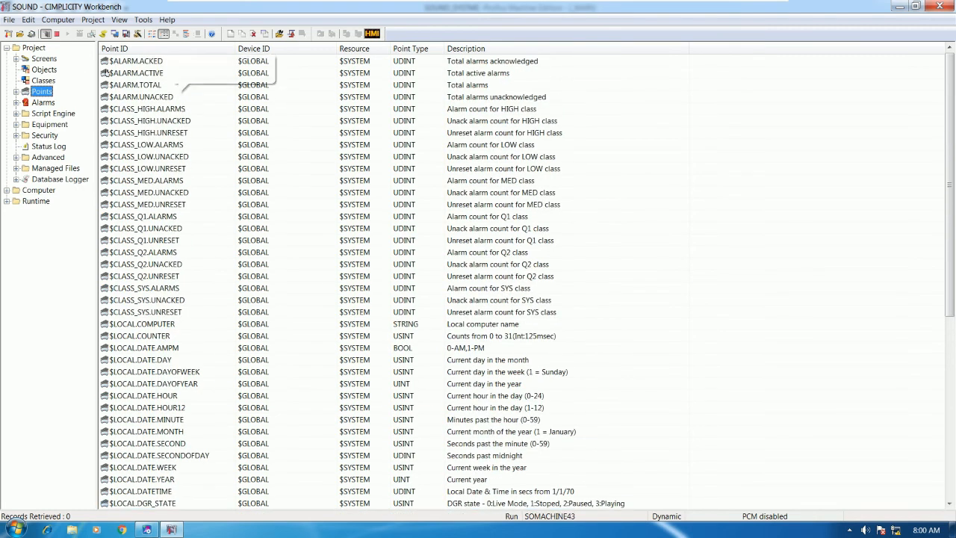
{"action": "left_click", "coordinate": [43, 59]}
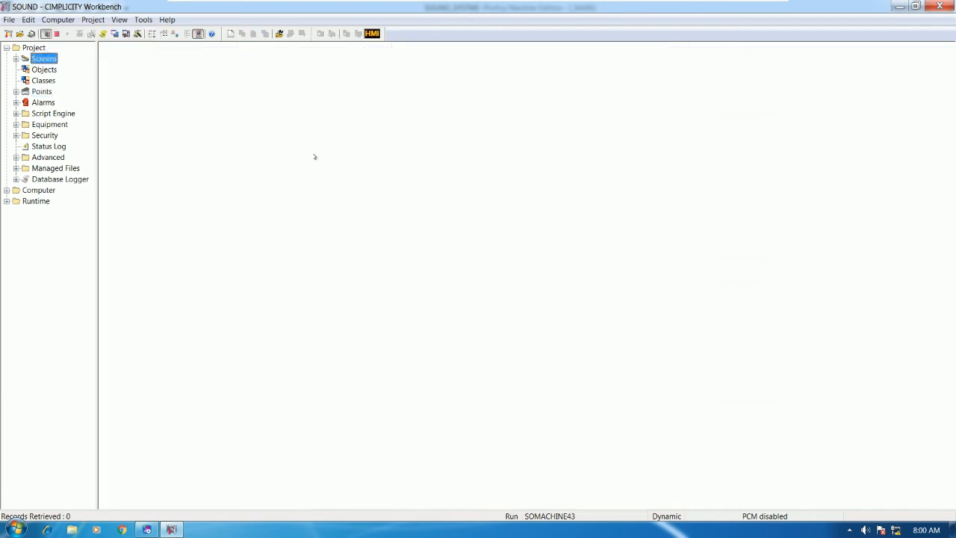
Step: Create a new screen, maximize the CimEdit editor, and bring up the screen's properties
{"action": "right_click", "coordinate": [319, 142]}
{"action": "left_click", "coordinate": [344, 150]}
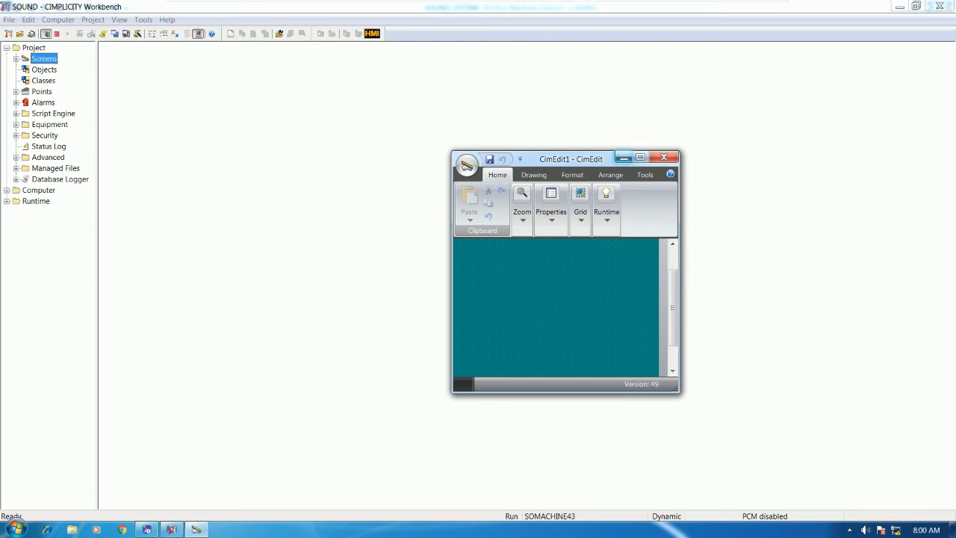
{"action": "left_click", "coordinate": [641, 157]}
{"action": "right_click", "coordinate": [492, 255]}
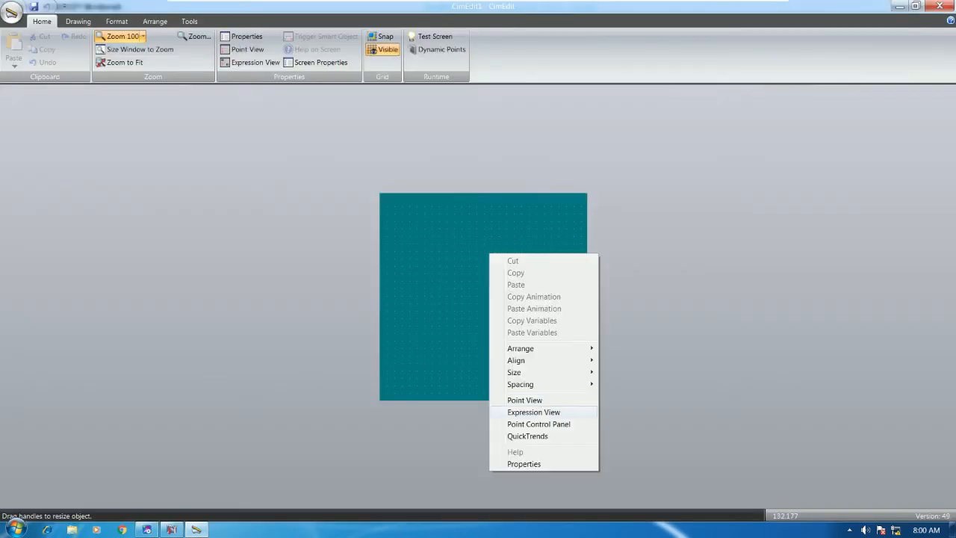
{"action": "left_click", "coordinate": [550, 464]}
Step: Set the screen geometry to 1200 pt wide by 600 pt high and confirm
{"action": "left_click", "coordinate": [633, 188]}
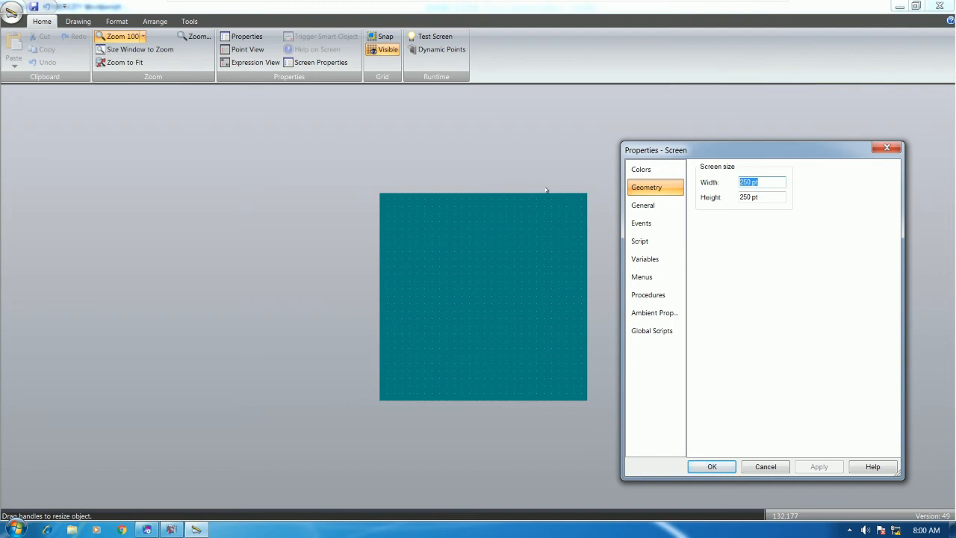
{"action": "type", "text": "1000"}
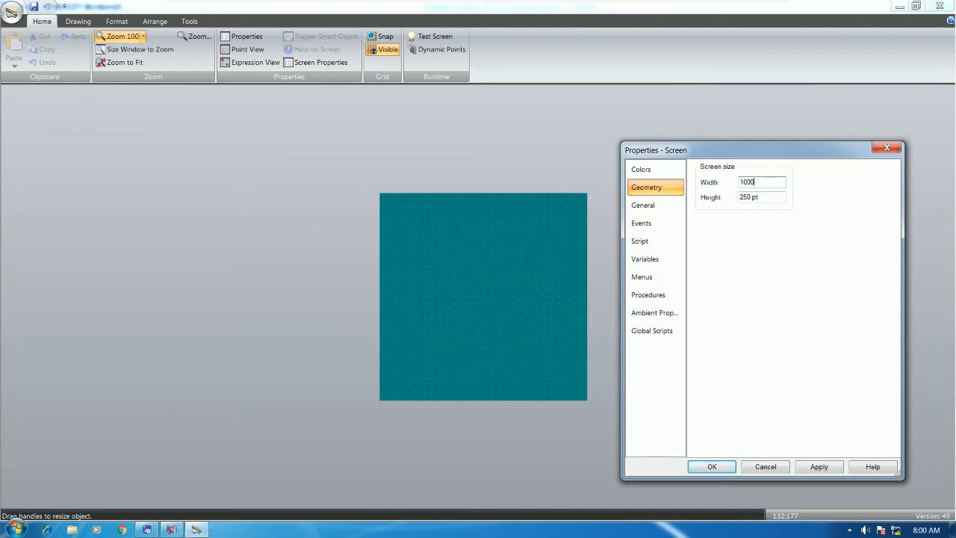
{"action": "left_click", "coordinate": [809, 464]}
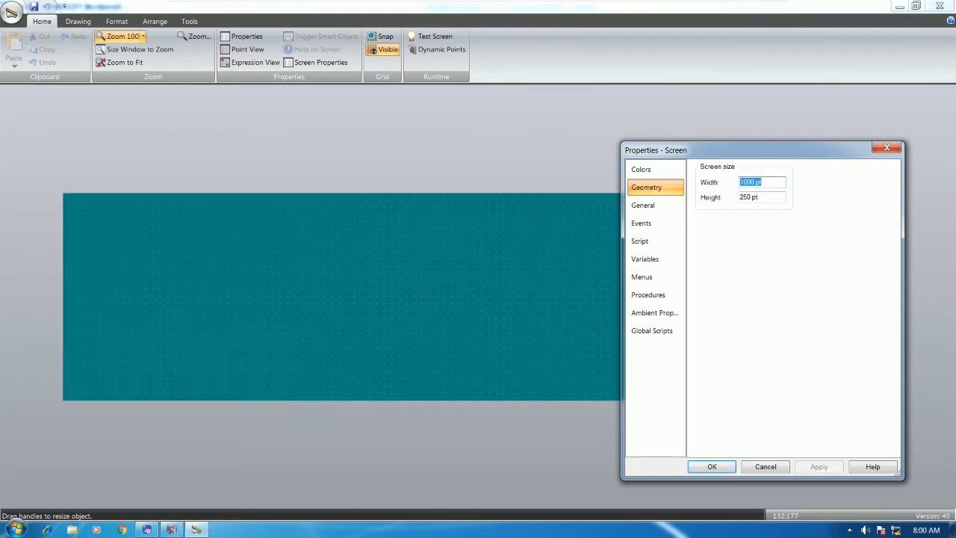
{"action": "left_click_drag", "start_coordinate": [792, 149], "coordinate": [541, 113]}
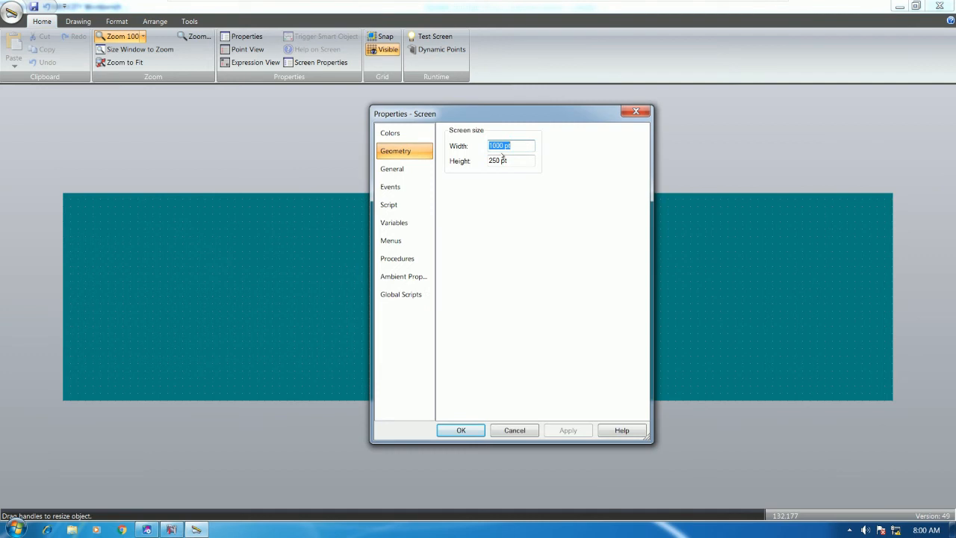
{"action": "left_click", "coordinate": [509, 145]}
{"action": "key", "text": "BackSpace"}
{"action": "type", "text": "2"}
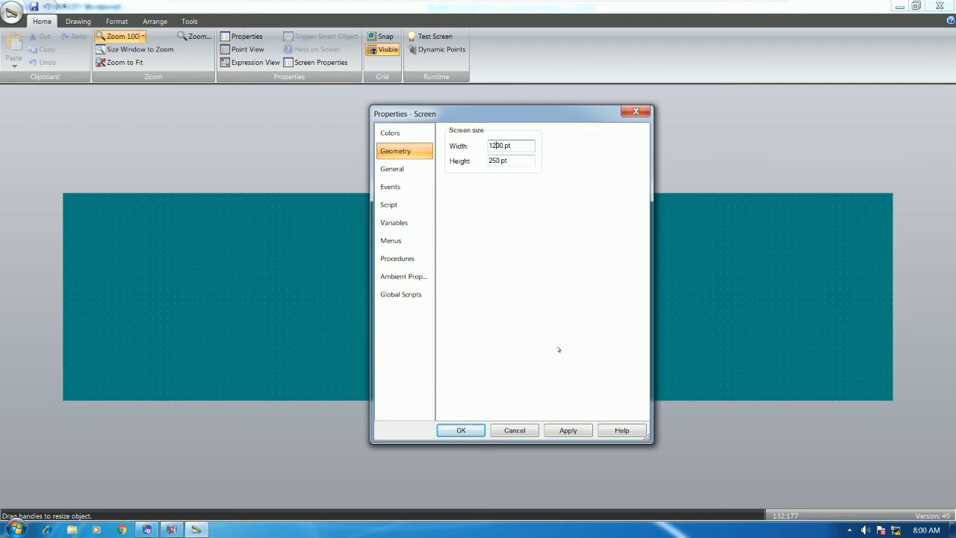
{"action": "left_click", "coordinate": [561, 433]}
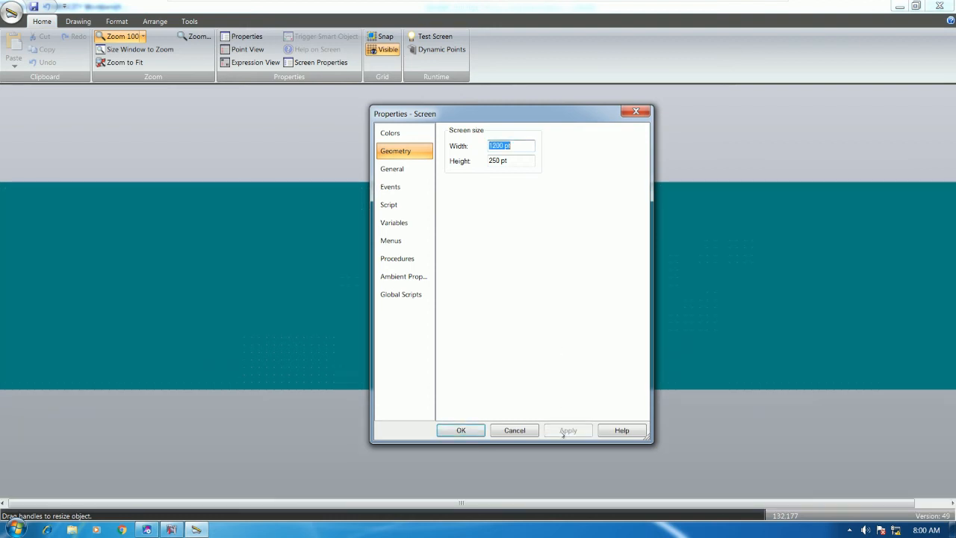
{"action": "left_click_drag", "start_coordinate": [498, 161], "coordinate": [454, 172]}
{"action": "key", "text": "BackSpace"}
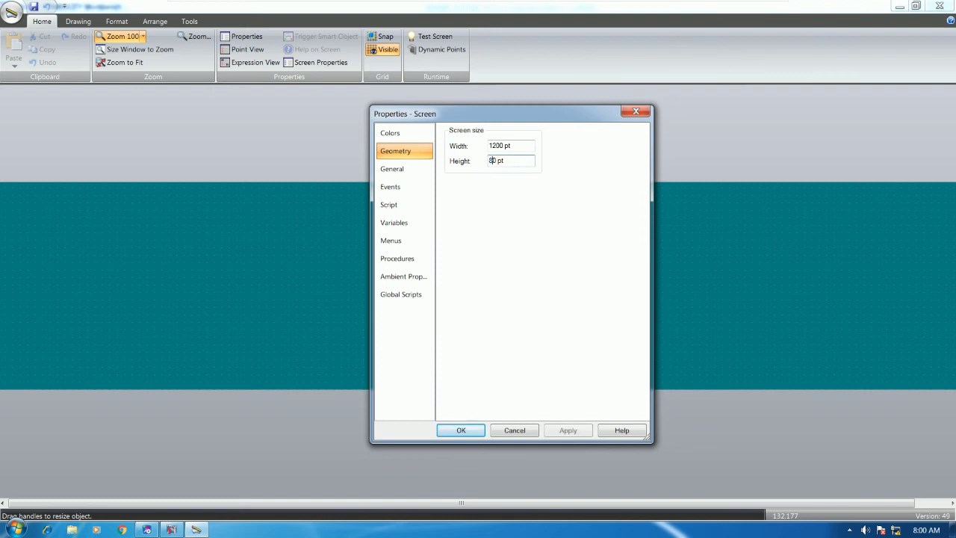
{"action": "type", "text": "60"}
{"action": "left_click", "coordinate": [567, 431]}
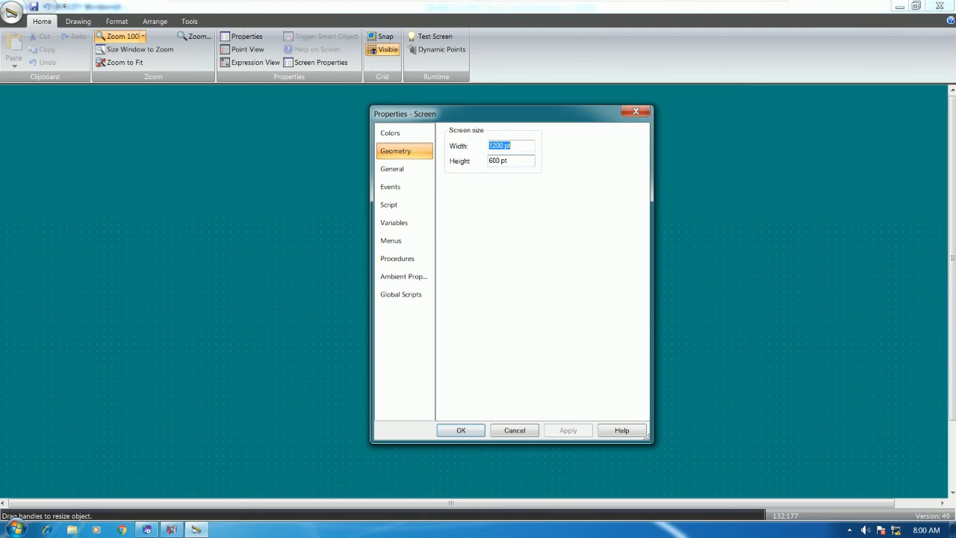
{"action": "left_click", "coordinate": [461, 430]}
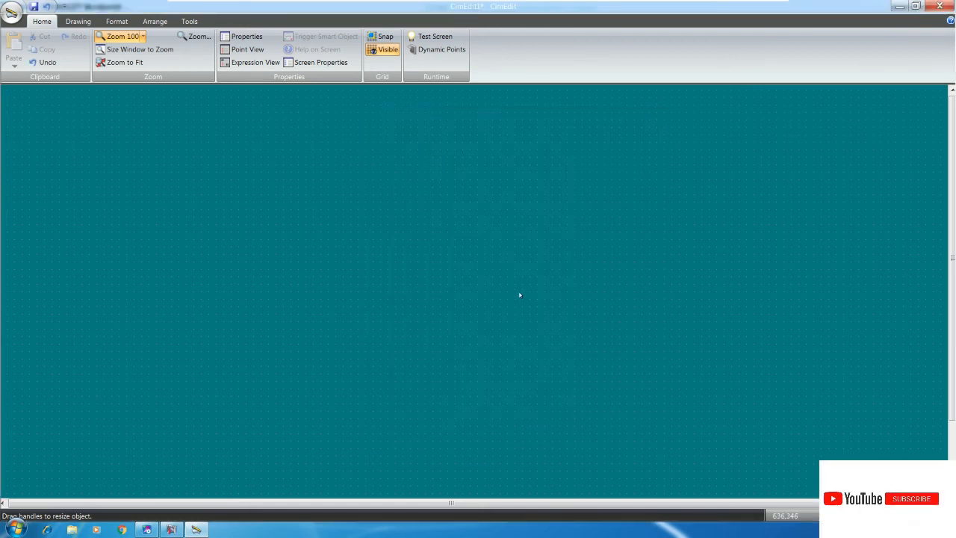
Step: Insert an Alarm Viewer from the Drawing tools and stretch it across nearly the whole screen
{"action": "right_click", "coordinate": [325, 198]}
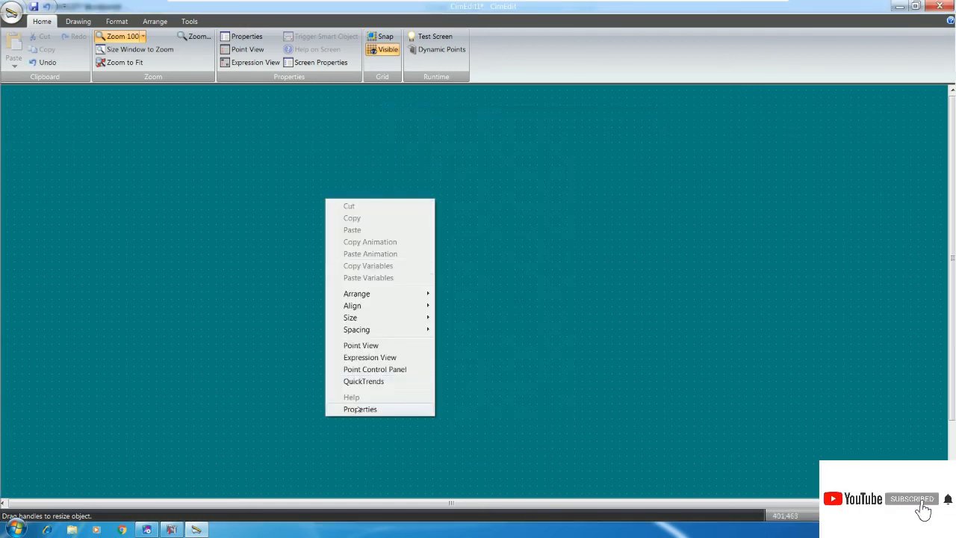
{"action": "left_click", "coordinate": [135, 96]}
{"action": "left_click", "coordinate": [77, 23]}
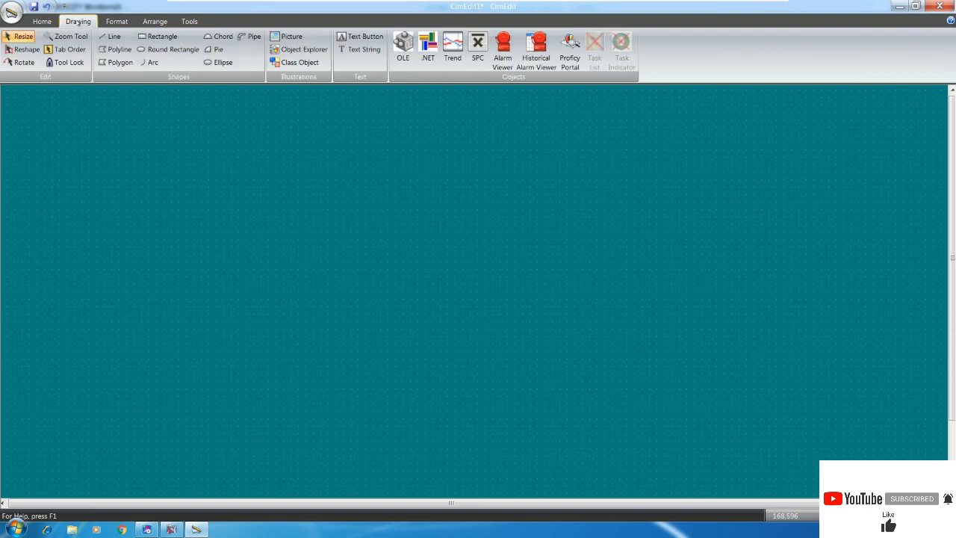
{"action": "left_click", "coordinate": [502, 52]}
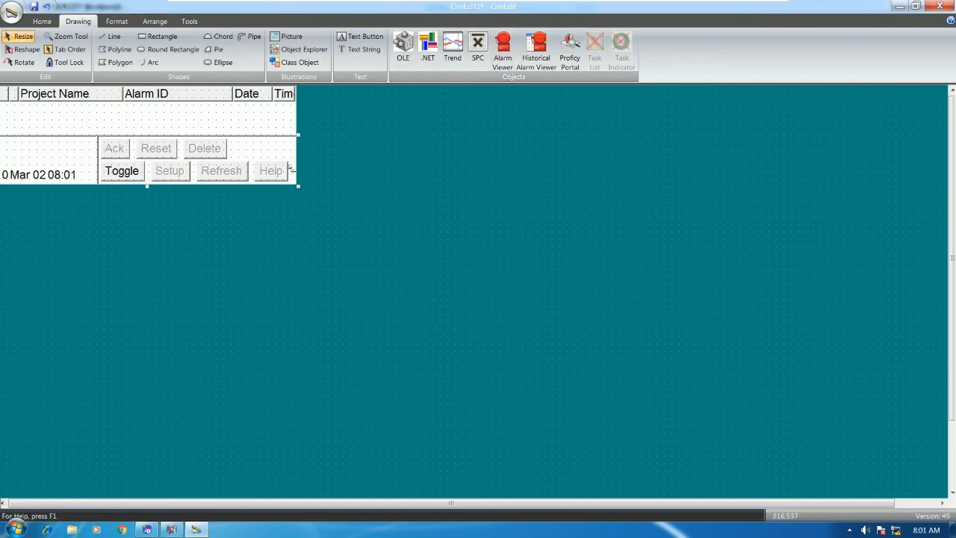
{"action": "mouse_move", "coordinate": [254, 141]}
{"action": "left_mouse_down"}
{"action": "mouse_move", "coordinate": [291, 170]}
{"action": "mouse_move", "coordinate": [265, 136]}
{"action": "left_mouse_up"}
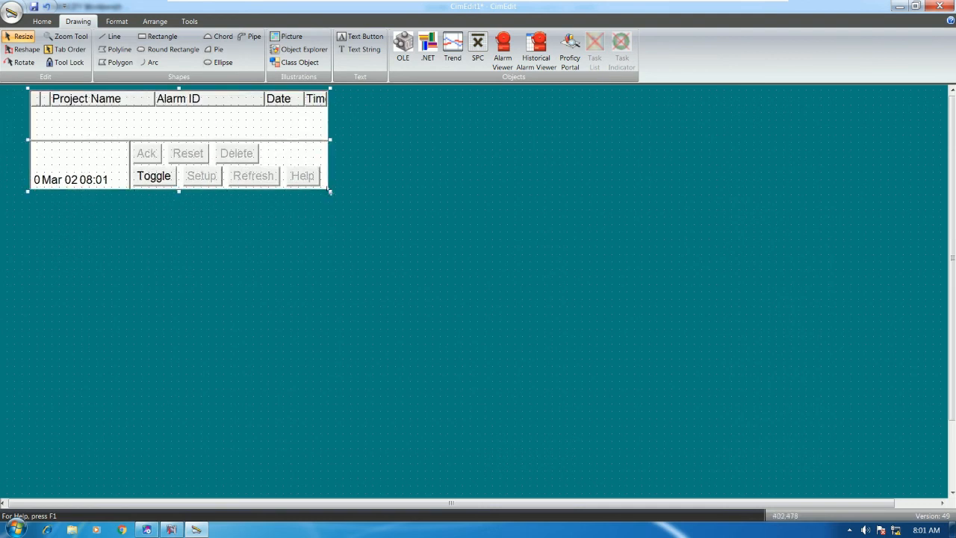
{"action": "left_click_drag", "start_coordinate": [329, 191], "coordinate": [944, 495]}
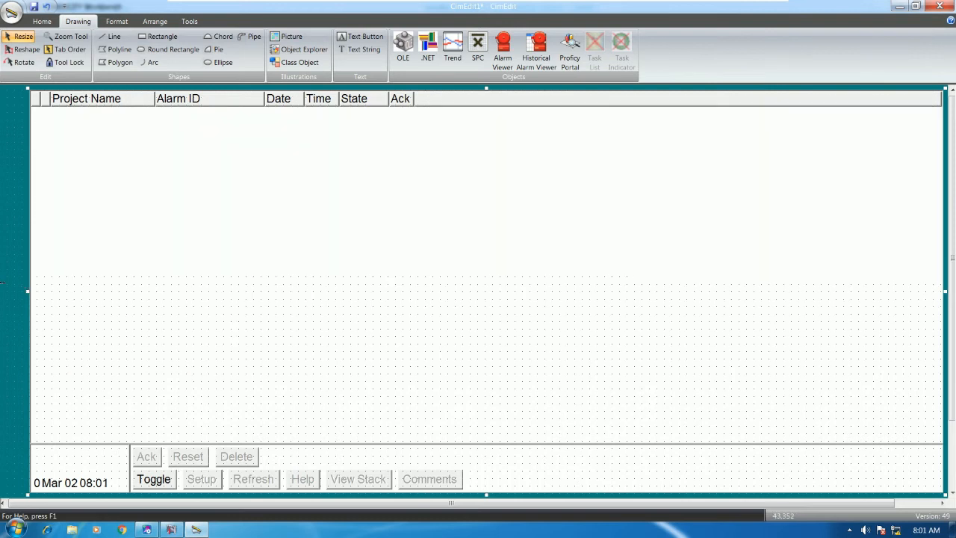
{"action": "left_click_drag", "start_coordinate": [2, 282], "coordinate": [5, 291]}
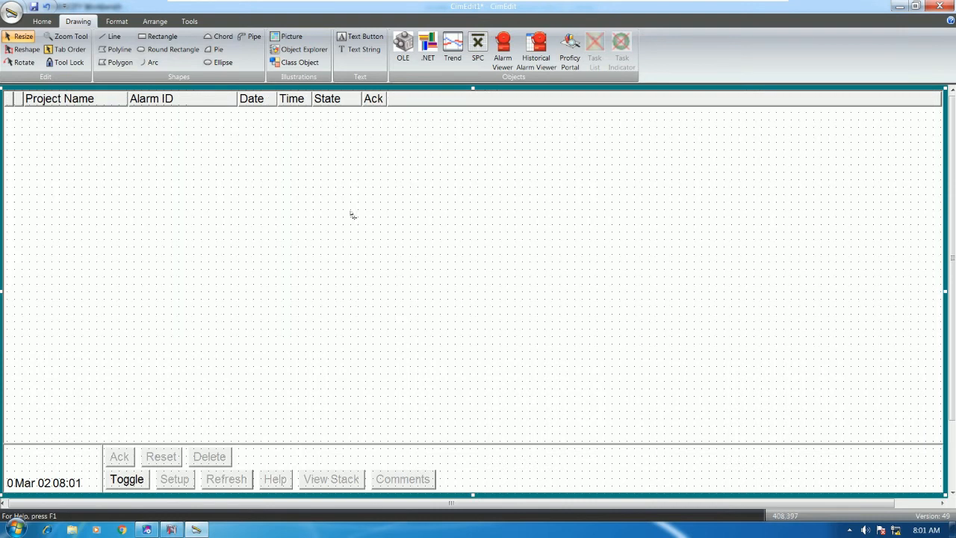
Step: Bring up the AMV control properties of the alarm viewer at its Projects settings
{"action": "right_click", "coordinate": [420, 202]}
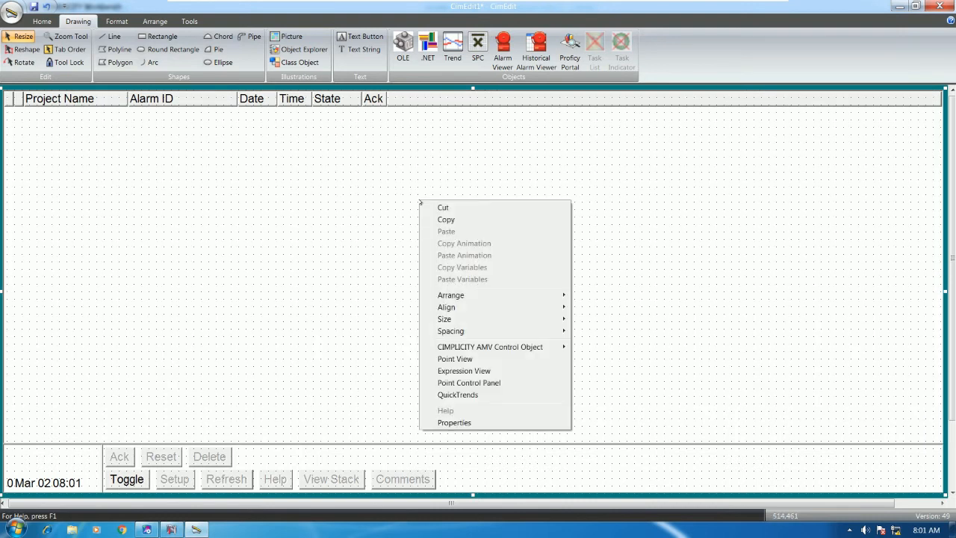
{"action": "mouse_move", "coordinate": [520, 351]}
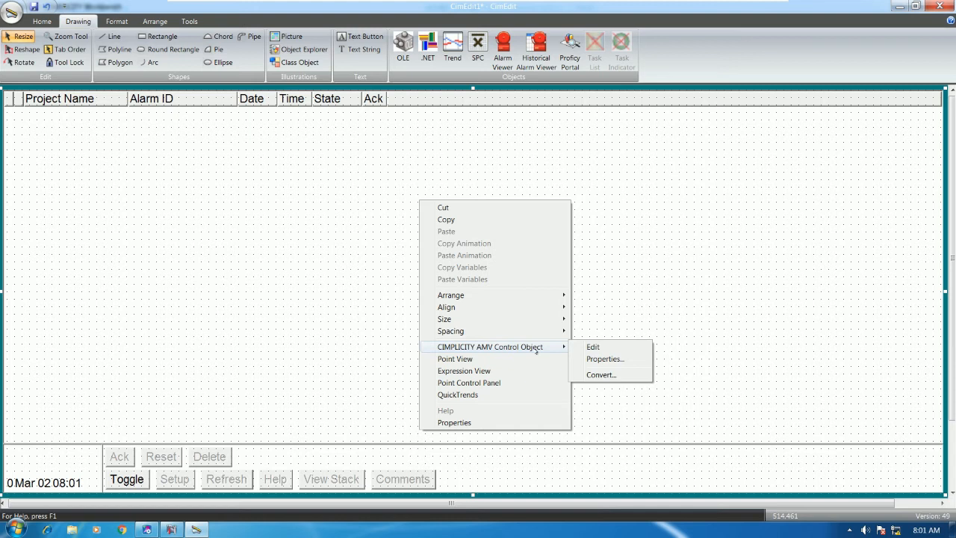
{"action": "left_click", "coordinate": [599, 359]}
{"action": "left_click_drag", "start_coordinate": [227, 23], "coordinate": [484, 173]}
{"action": "left_click", "coordinate": [381, 197]}
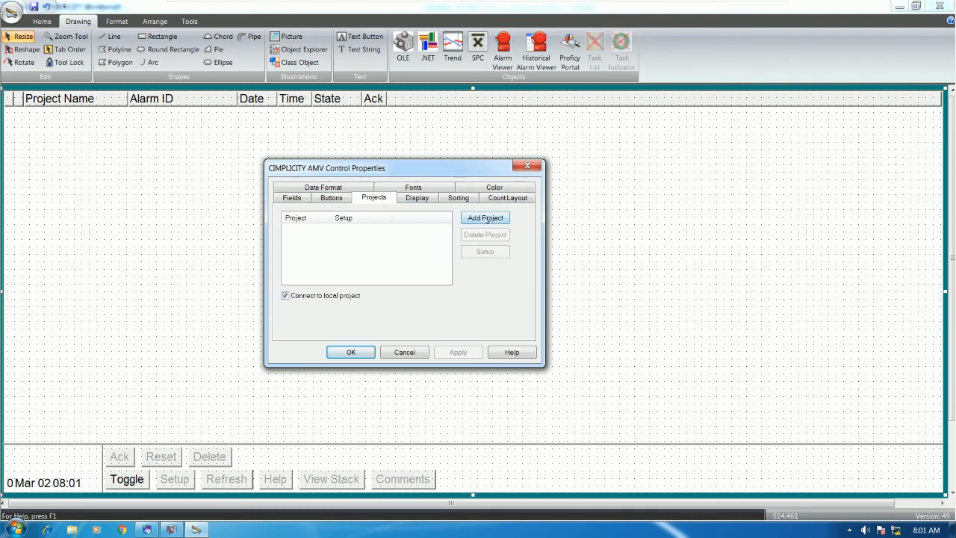
Step: Add the SOUND project to the alarm viewer and close its properties
{"action": "left_click", "coordinate": [486, 219]}
{"action": "left_click", "coordinate": [464, 255]}
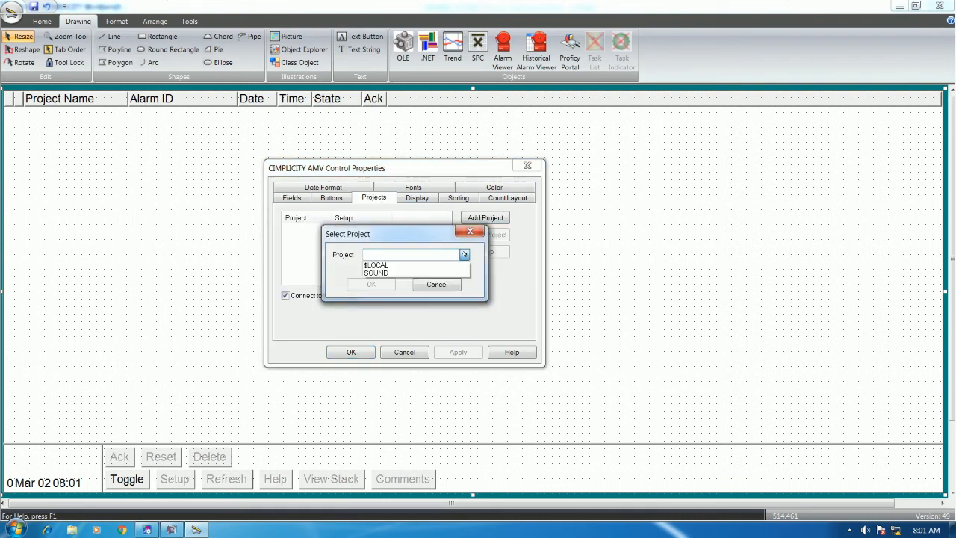
{"action": "left_click", "coordinate": [171, 529]}
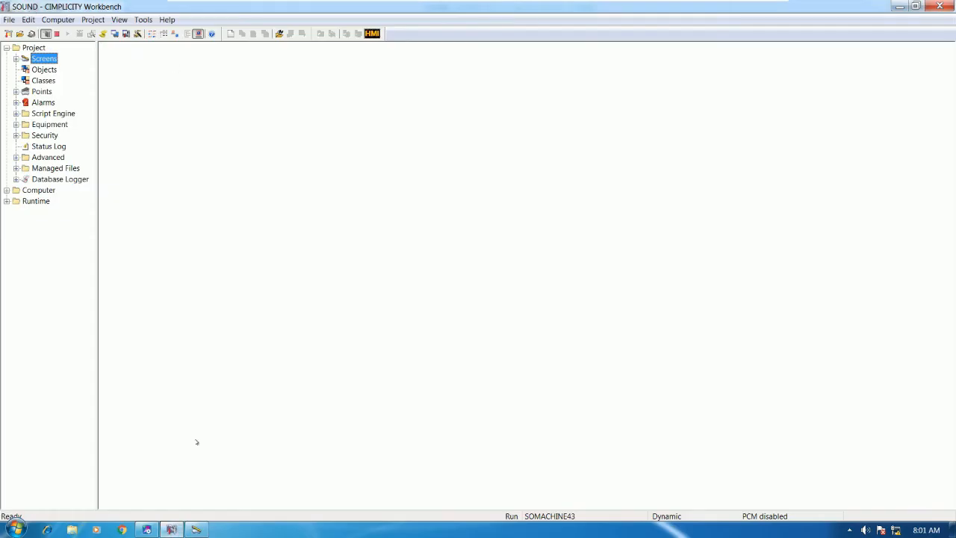
{"action": "left_click", "coordinate": [196, 529]}
{"action": "left_click", "coordinate": [449, 255]}
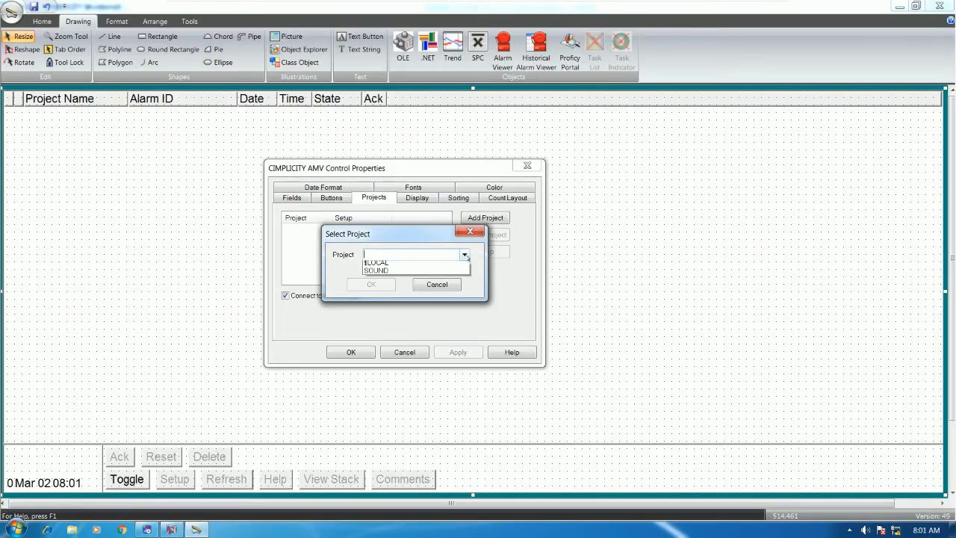
{"action": "left_click", "coordinate": [437, 266]}
{"action": "left_click", "coordinate": [378, 290]}
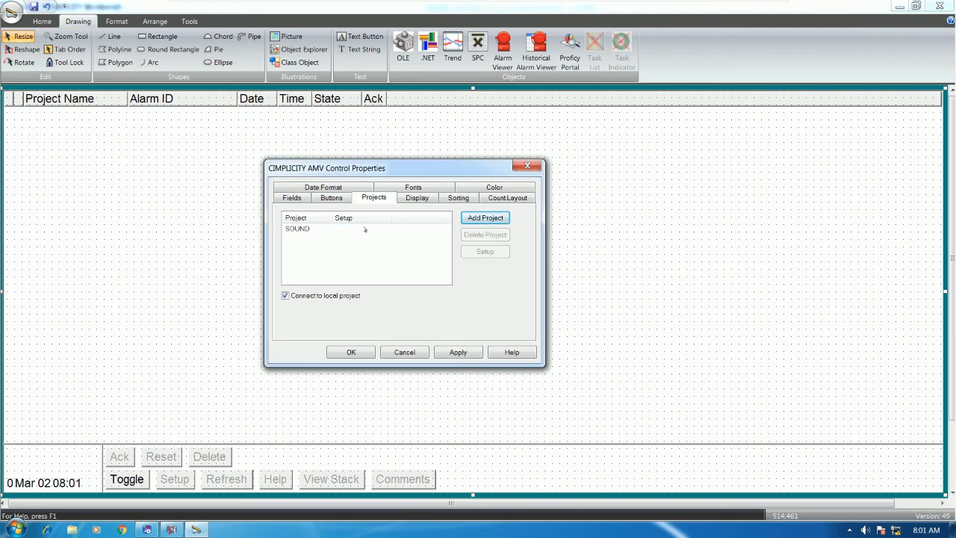
{"action": "left_click", "coordinate": [342, 352]}
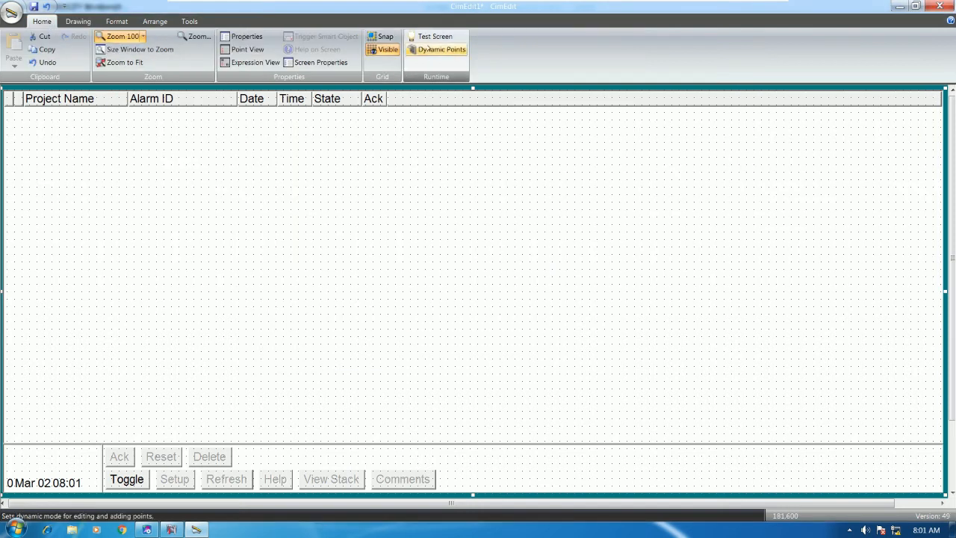
Step: Test-run the screen and switch the alarm list to single-line layout
{"action": "double_click", "coordinate": [443, 166]}
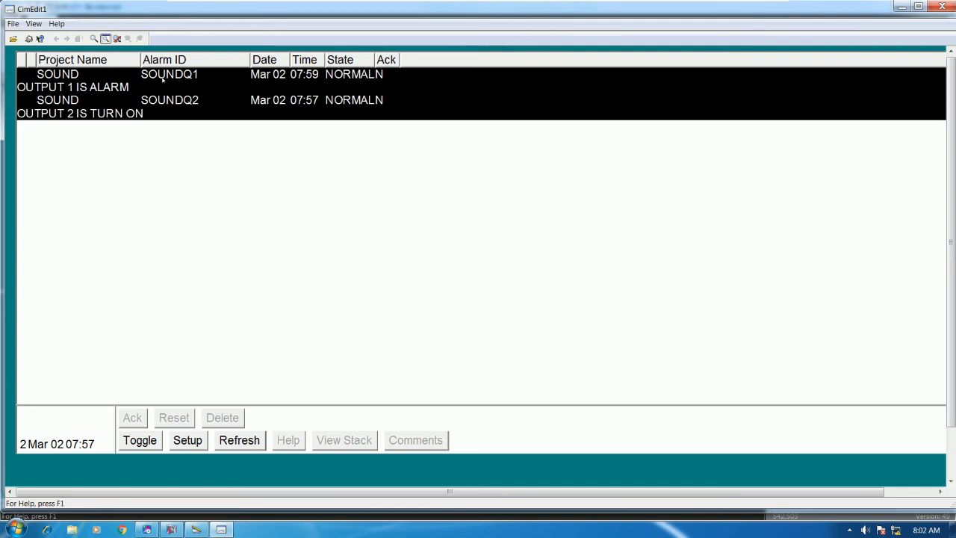
{"action": "left_click", "coordinate": [139, 441]}
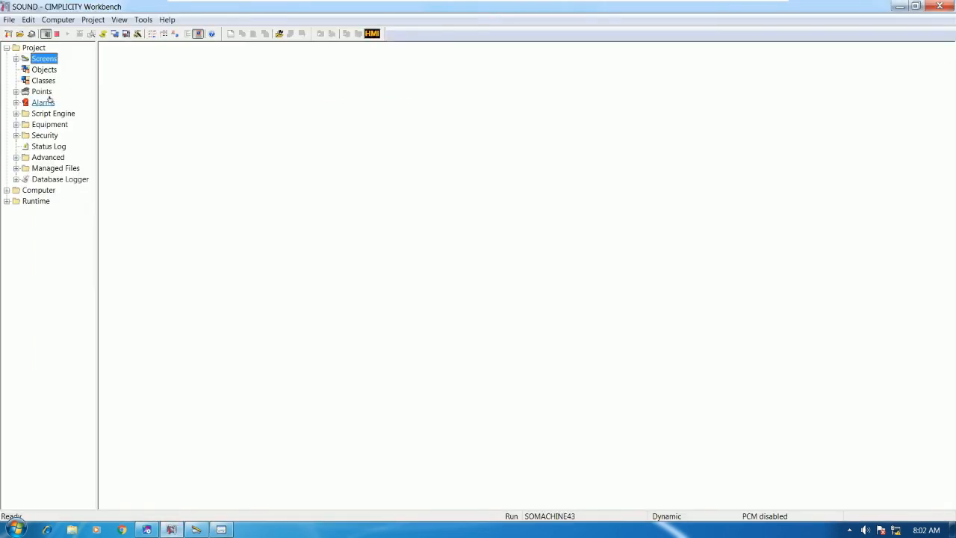
{"action": "left_click", "coordinate": [42, 92]}
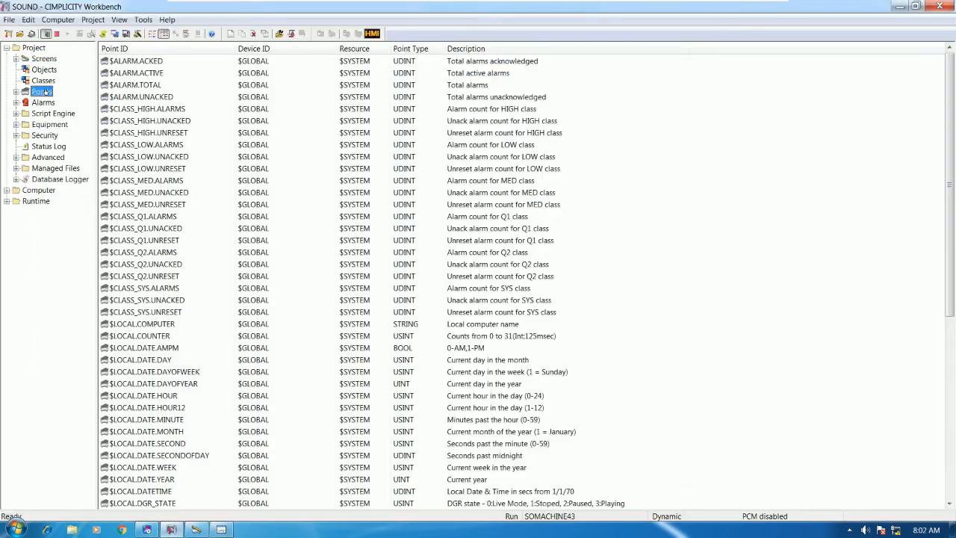
{"action": "left_click", "coordinate": [172, 465]}
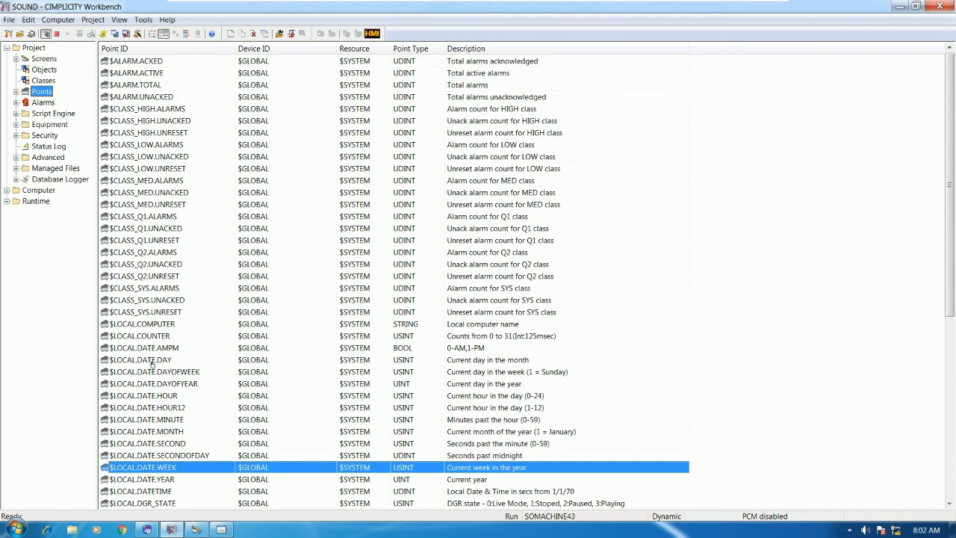
{"action": "left_click", "coordinate": [160, 384]}
{"action": "scroll", "coordinate": [224, 336], "scroll_direction": "down", "scroll_amount": 9}
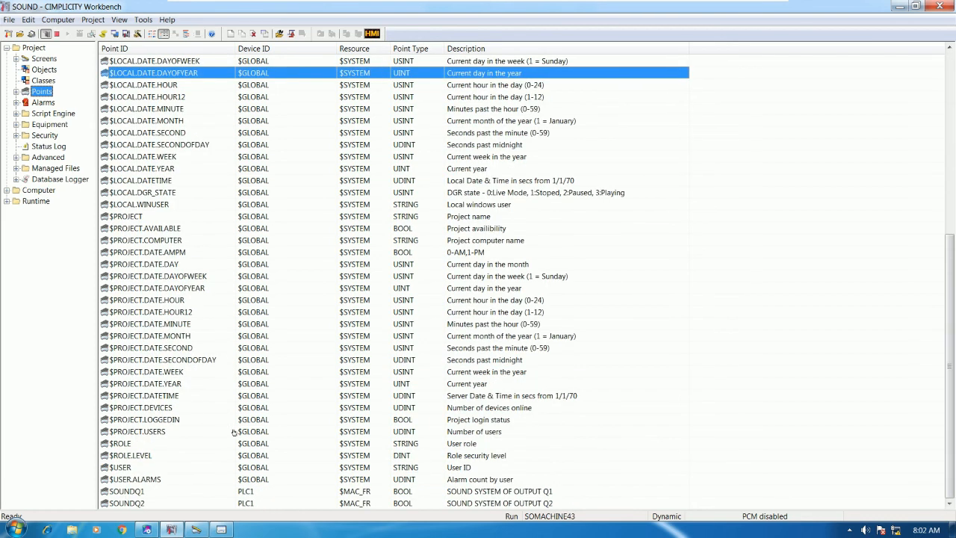
{"action": "double_click", "coordinate": [157, 490]}
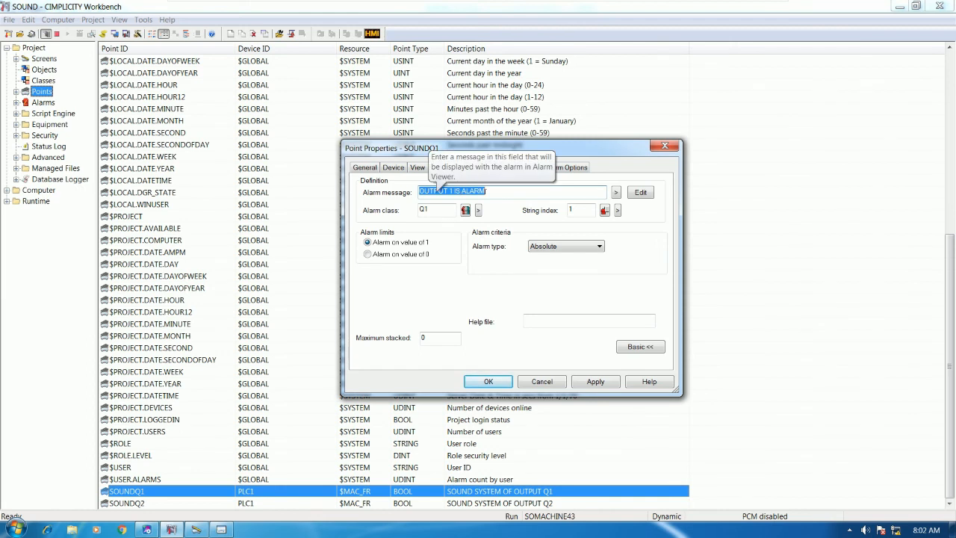
{"action": "left_click", "coordinate": [664, 146]}
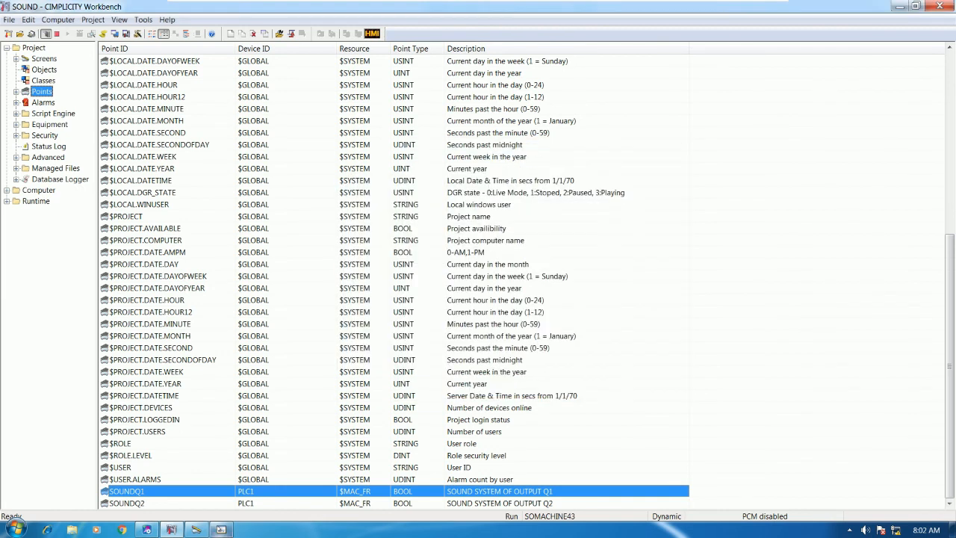
{"action": "left_click", "coordinate": [221, 529]}
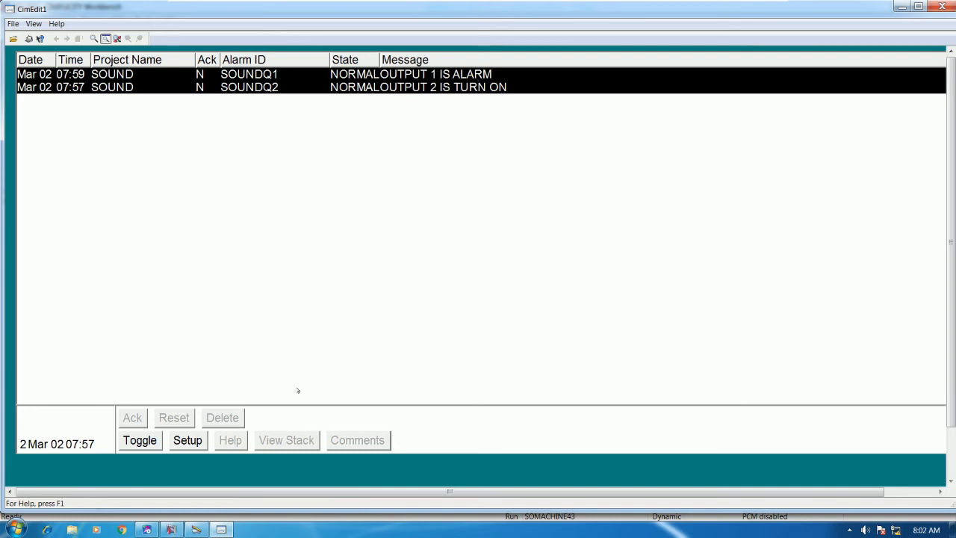
Step: Force contacts M00001 and M00002 ON in the ladder, then bring up the alarm viewer
{"action": "left_click", "coordinate": [147, 529]}
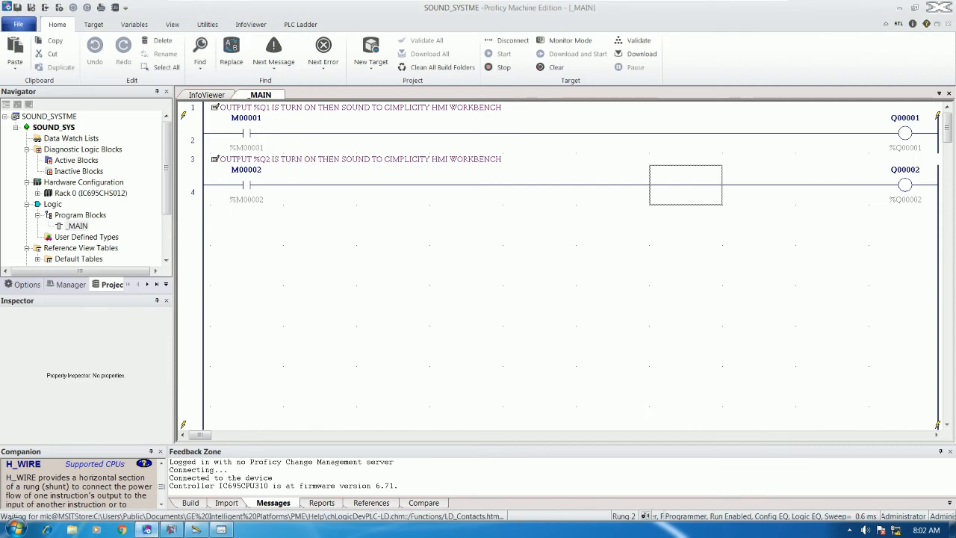
{"action": "right_click", "coordinate": [250, 130]}
{"action": "left_click", "coordinate": [295, 256]}
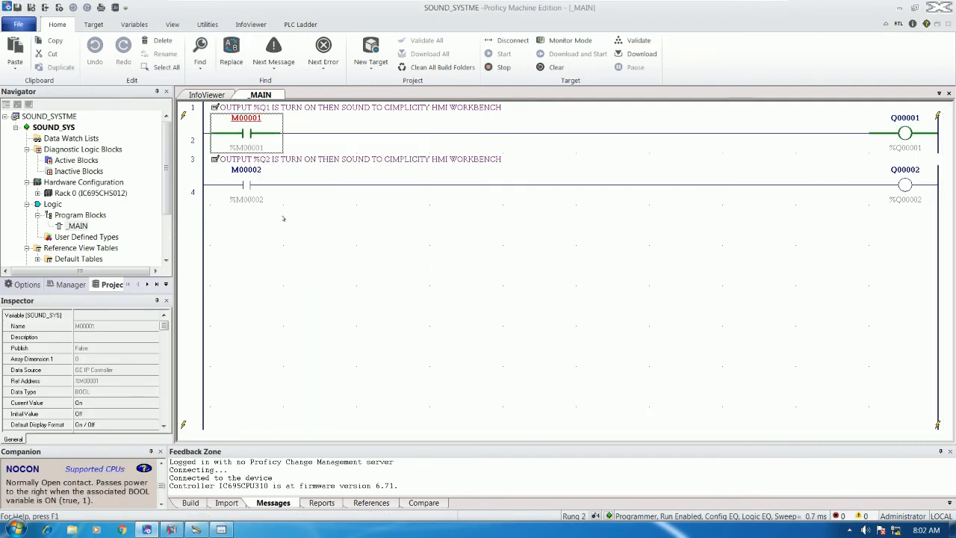
{"action": "right_click", "coordinate": [250, 187]}
{"action": "left_click", "coordinate": [284, 310]}
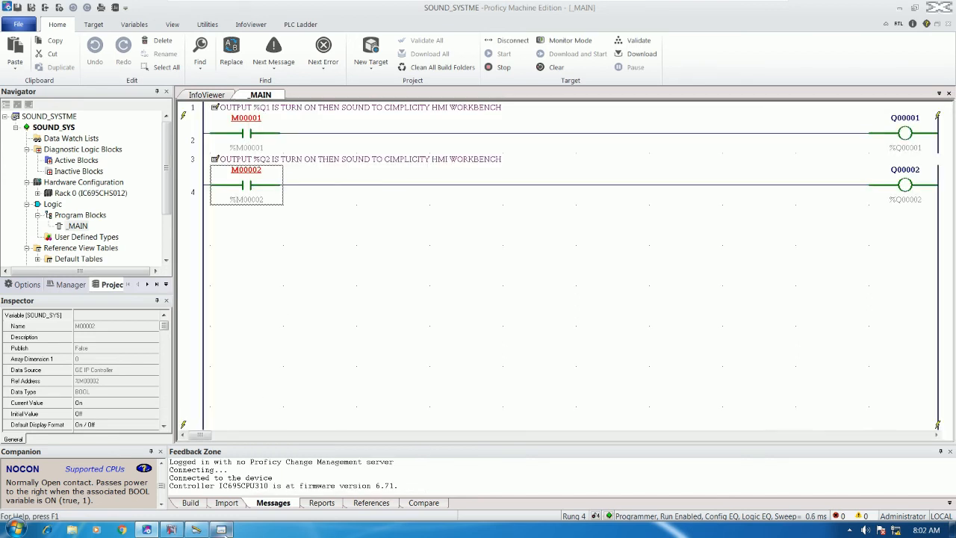
{"action": "left_click", "coordinate": [222, 530]}
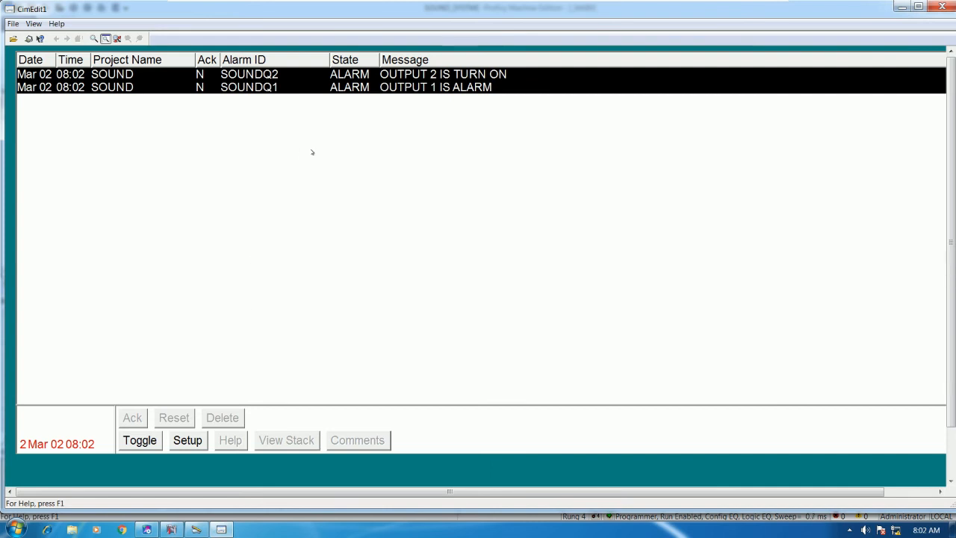
Step: Select the SOUNDQ1 and SOUNDQ2 alarm rows, then go back to the Proficy ladder
{"action": "left_click", "coordinate": [273, 88]}
{"action": "left_click", "coordinate": [266, 76]}
{"action": "left_click", "coordinate": [266, 89]}
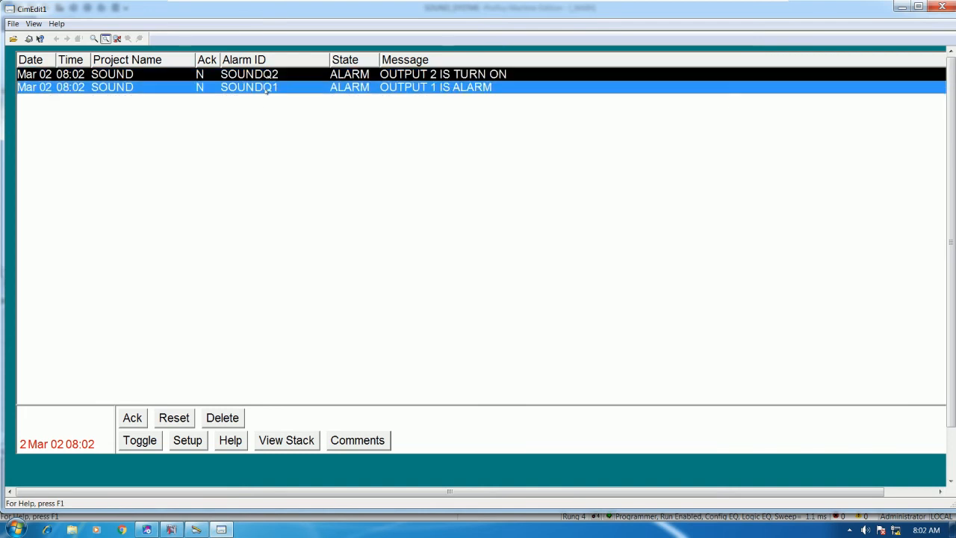
{"action": "left_click", "coordinate": [254, 73]}
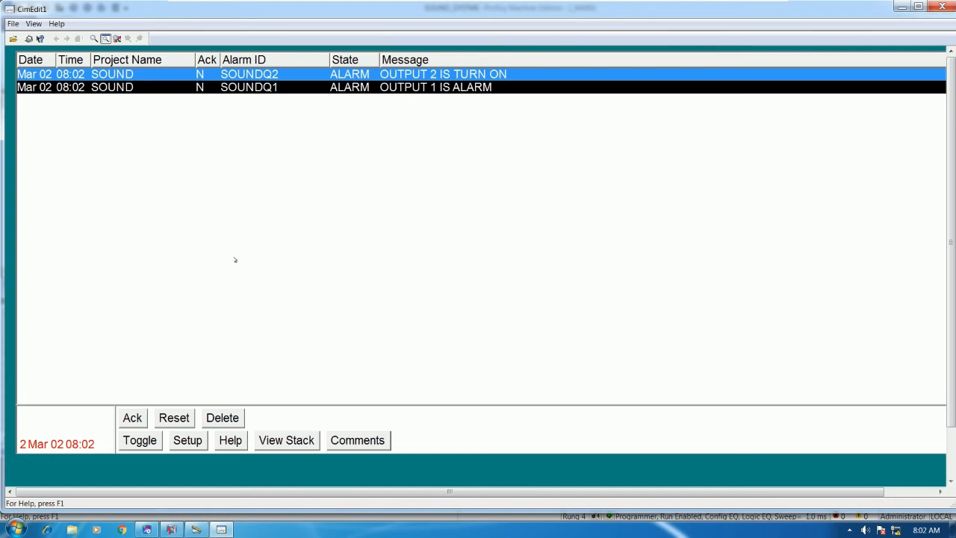
{"action": "mouse_move", "coordinate": [172, 529]}
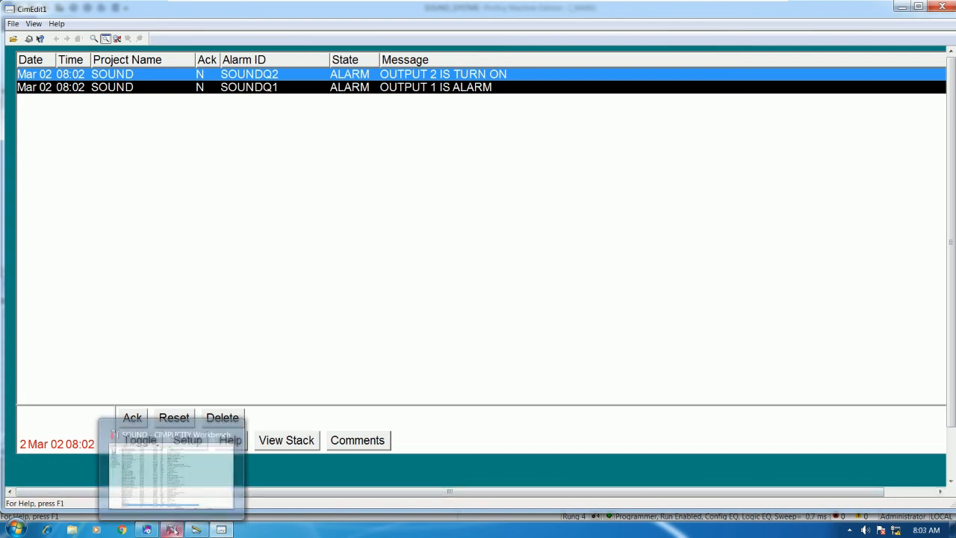
{"action": "left_click", "coordinate": [146, 529]}
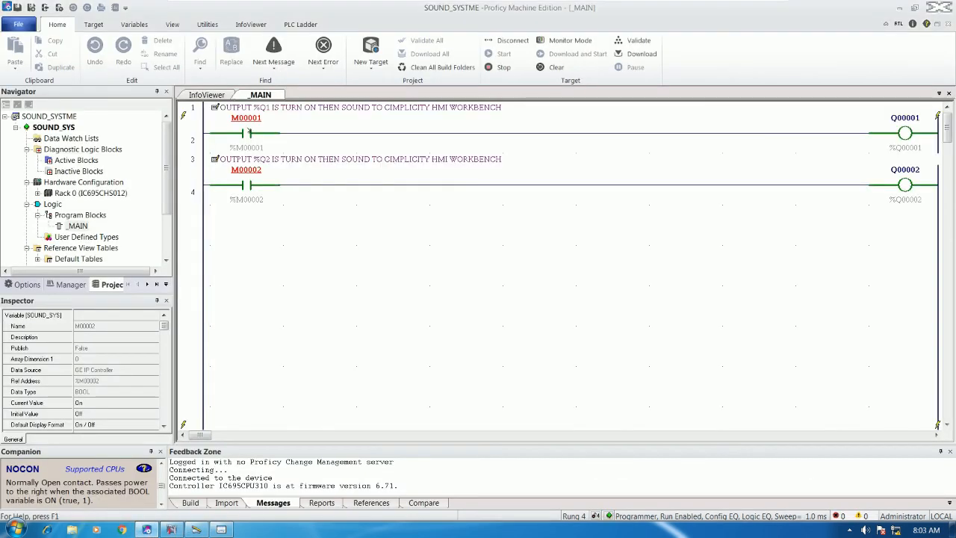
Step: Release the force on contact M00001, forcing it OFF and then removing the force
{"action": "right_click", "coordinate": [247, 130]}
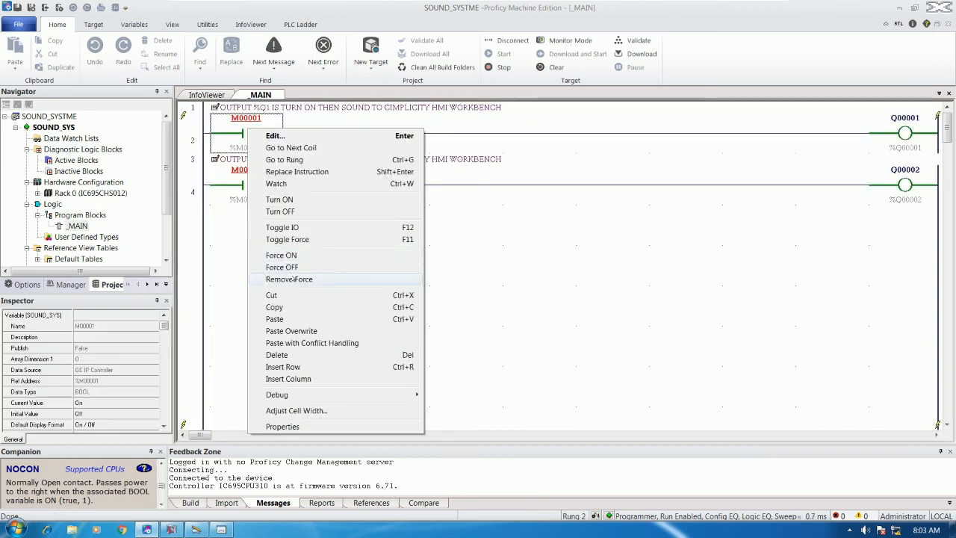
{"action": "left_click", "coordinate": [294, 279]}
{"action": "right_click", "coordinate": [249, 130]}
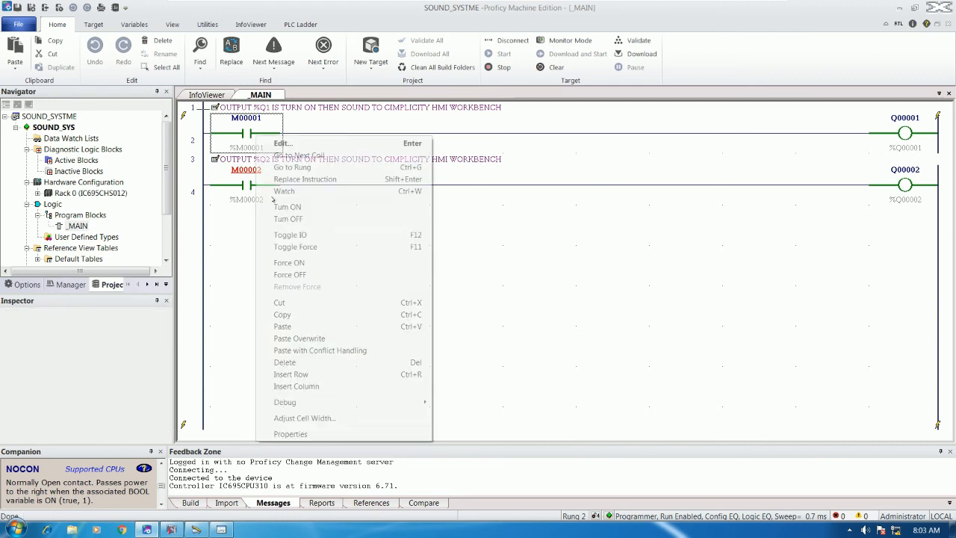
{"action": "left_click", "coordinate": [289, 273]}
{"action": "right_click", "coordinate": [260, 133]}
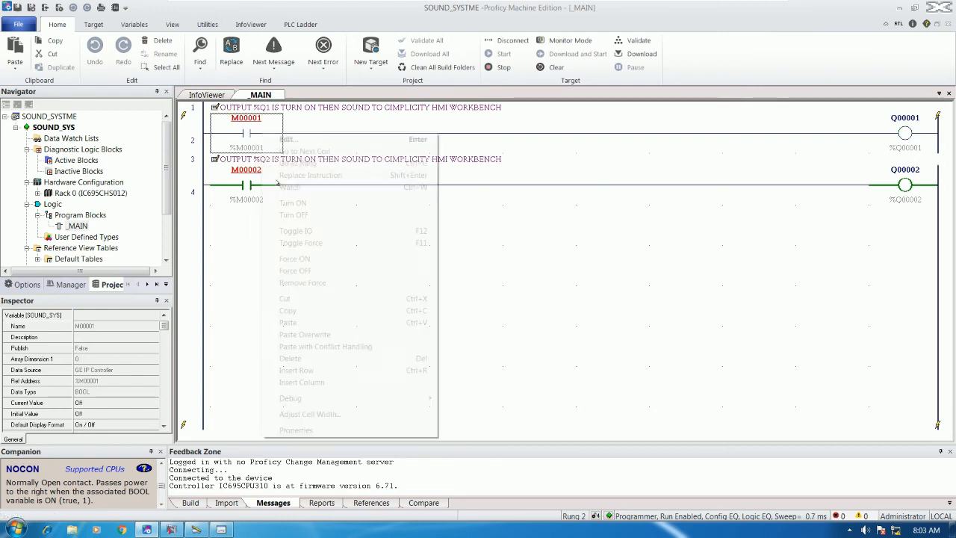
{"action": "left_click", "coordinate": [302, 282]}
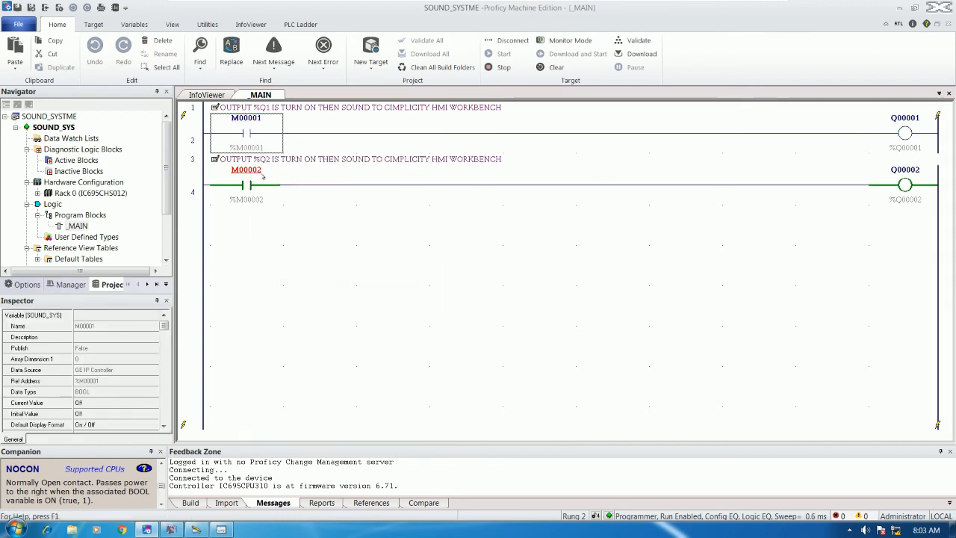
Step: Force contact M00002 OFF, then remove its force so Q00002 stays off
{"action": "right_click", "coordinate": [263, 174]}
{"action": "left_click", "coordinate": [295, 312]}
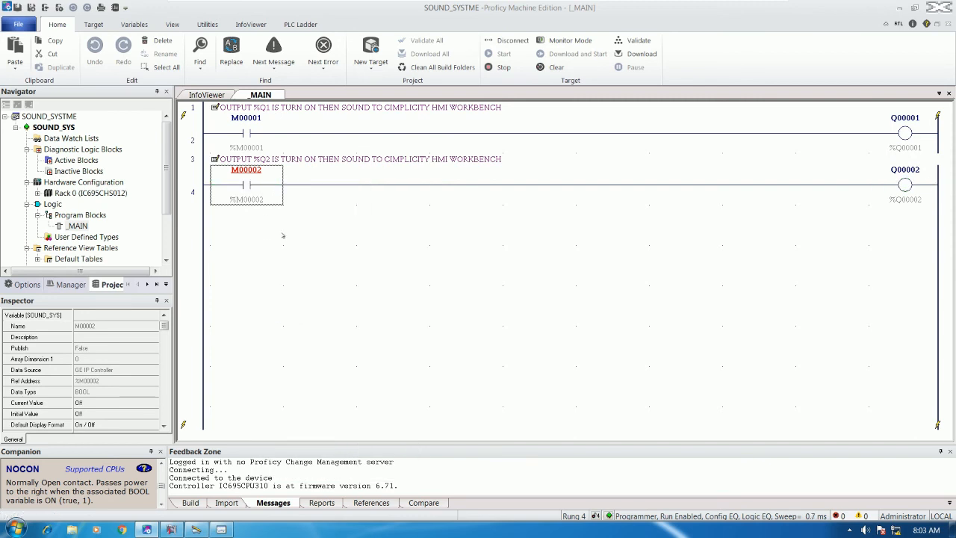
{"action": "right_click", "coordinate": [272, 191]}
{"action": "left_click", "coordinate": [317, 339]}
Step: Acknowledge the normal SOUNDQ2 and SOUNDQ1 alarms in CimView, leaving the alarm list empty
{"action": "left_click", "coordinate": [221, 530]}
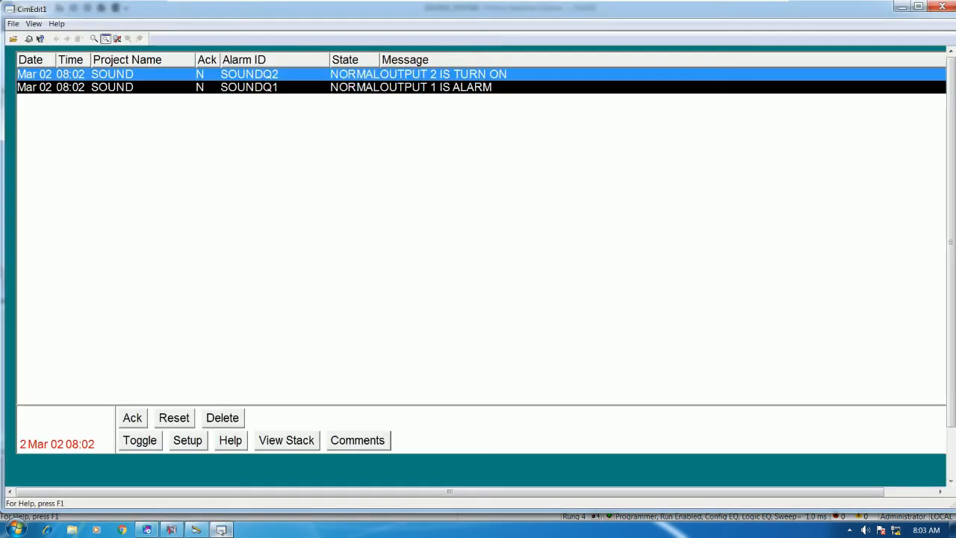
{"action": "left_click", "coordinate": [134, 419]}
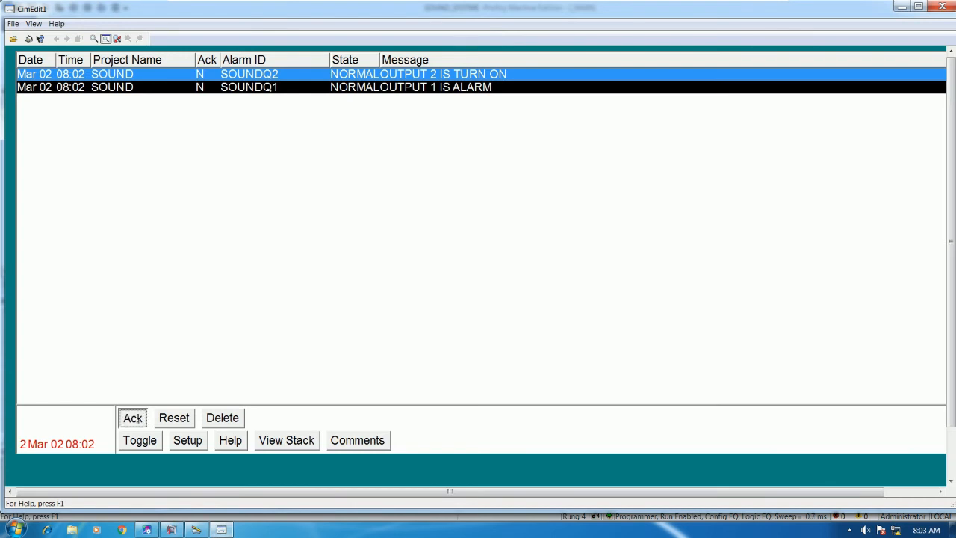
{"action": "left_click", "coordinate": [245, 80]}
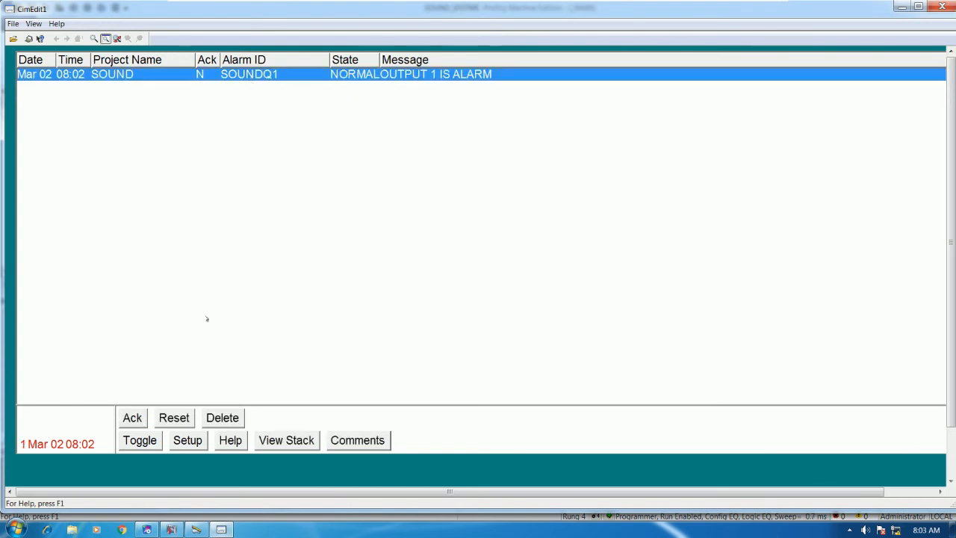
{"action": "left_click", "coordinate": [137, 423]}
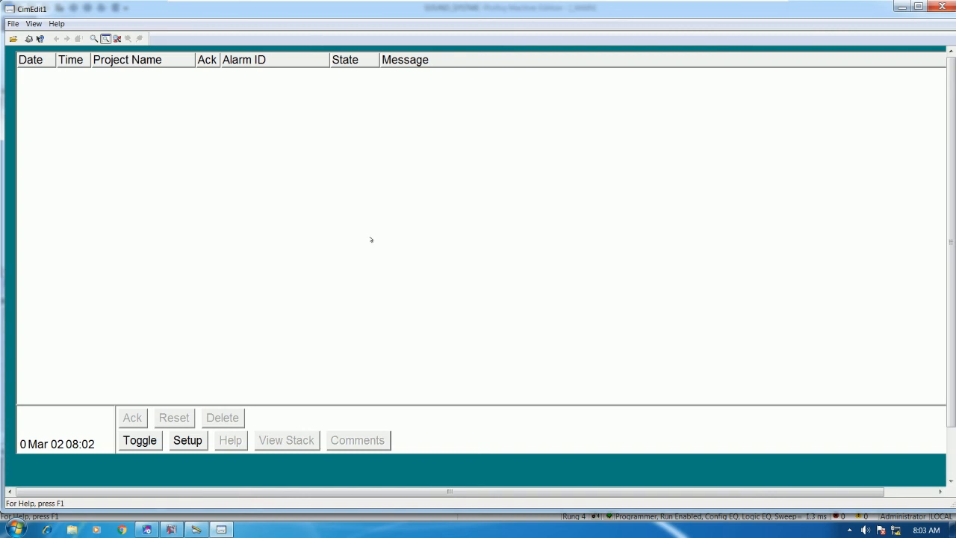
{"action": "left_click", "coordinate": [146, 529]}
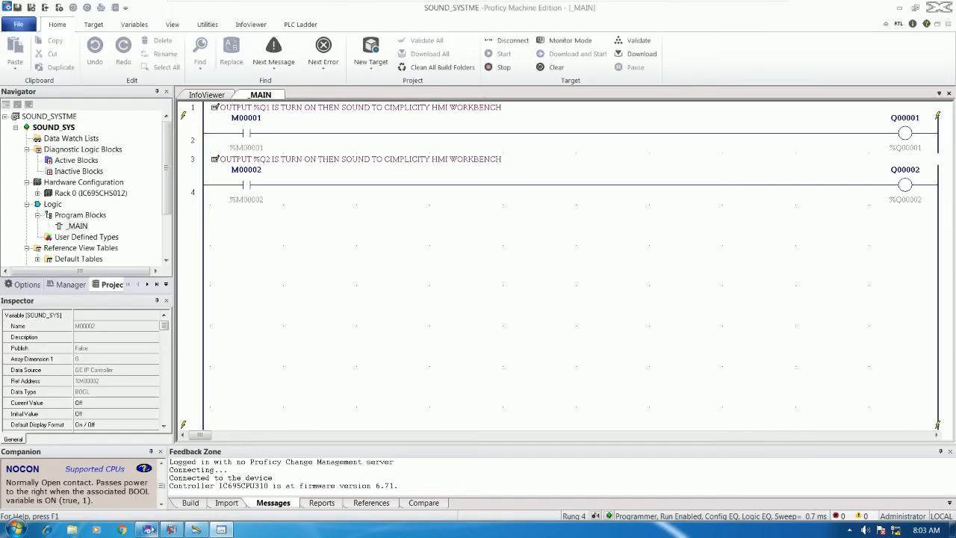
Step: Restore the Proficy window beside the alarm viewer and Force ON contacts M00001 and M00002
{"action": "double_click", "coordinate": [855, 7]}
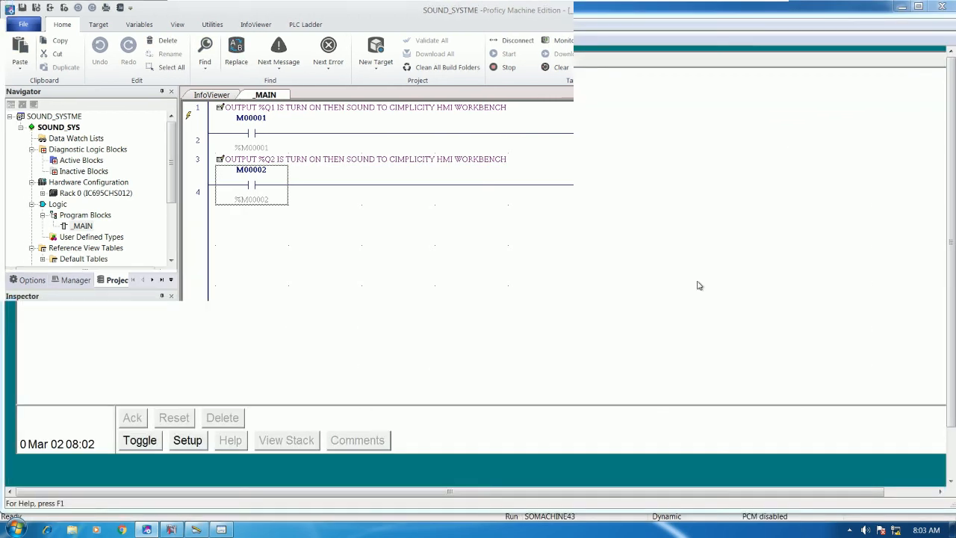
{"action": "left_click_drag", "start_coordinate": [770, 63], "coordinate": [733, 123]}
{"action": "right_click", "coordinate": [599, 246]}
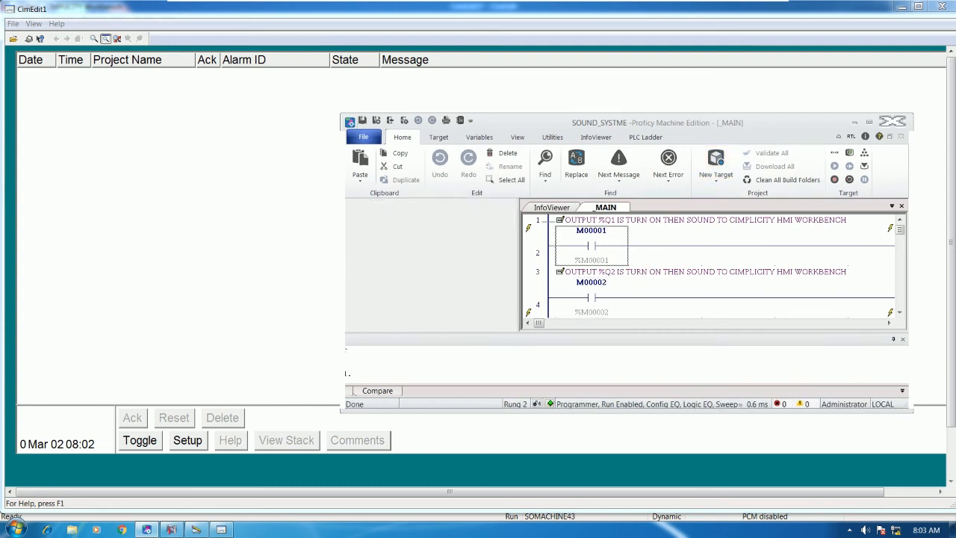
{"action": "left_click", "coordinate": [630, 342]}
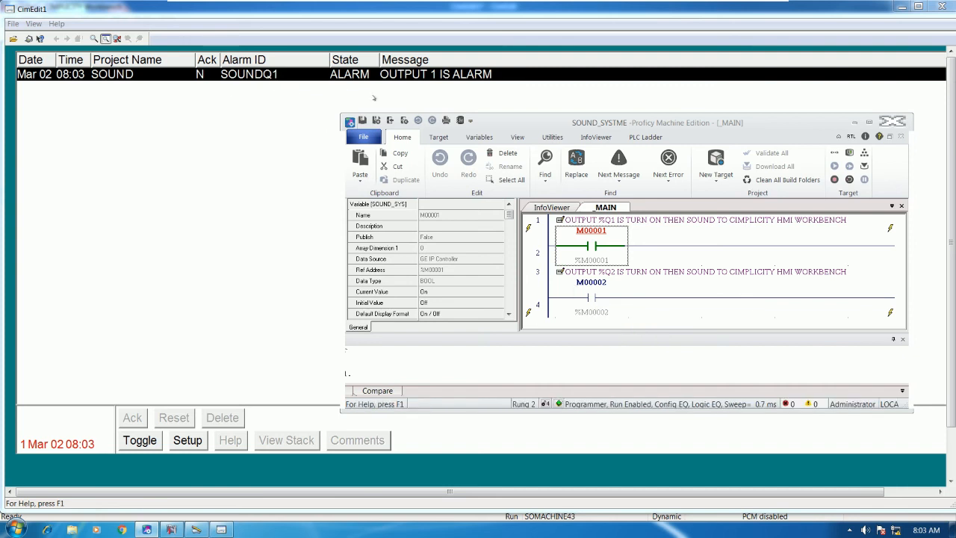
{"action": "right_click", "coordinate": [580, 287]}
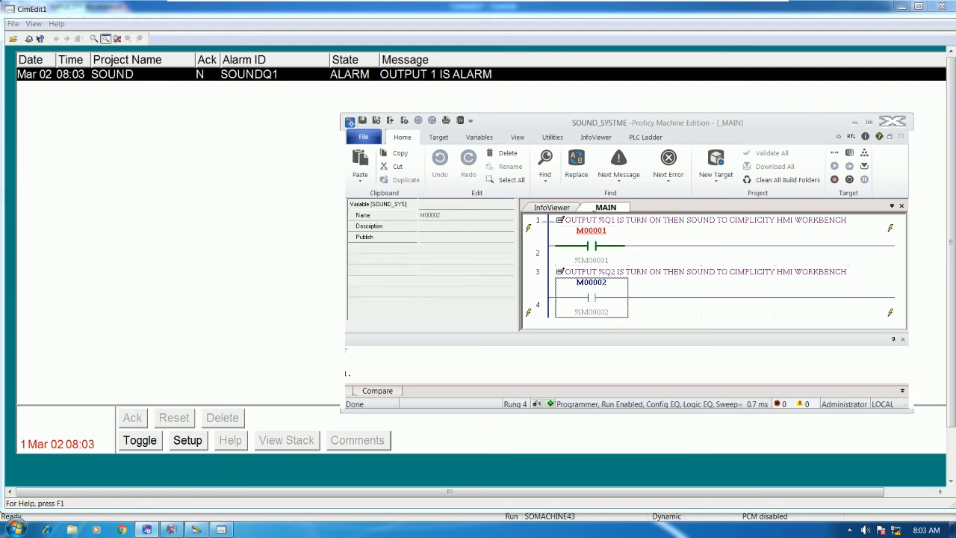
{"action": "left_click", "coordinate": [647, 342]}
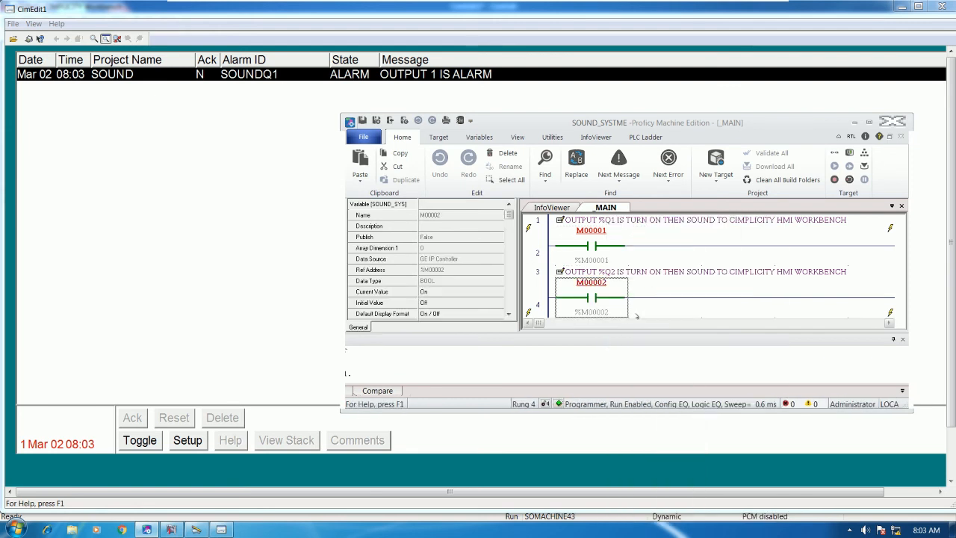
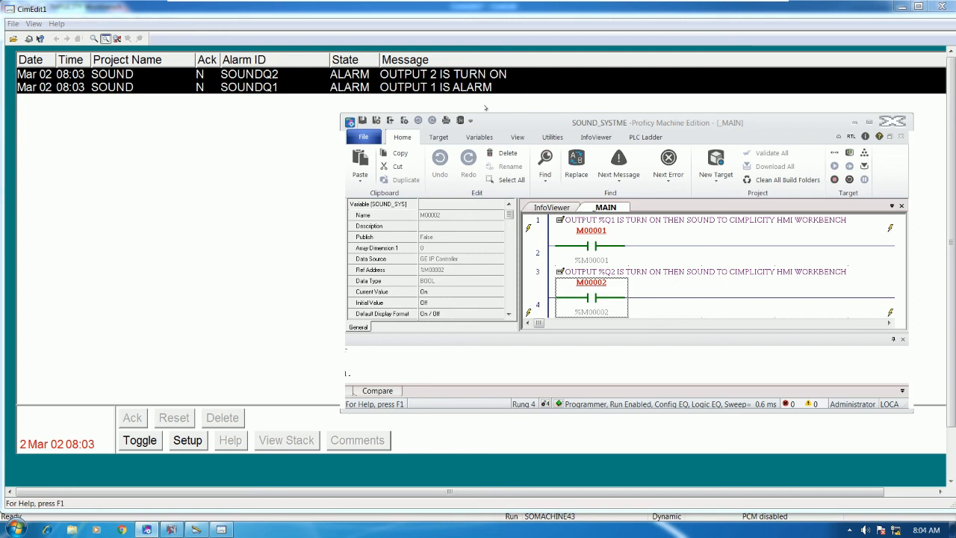
Step: Maximize the floating Proficy Machine Edition window so the ladder program fills the screen
{"action": "left_click", "coordinate": [869, 122]}
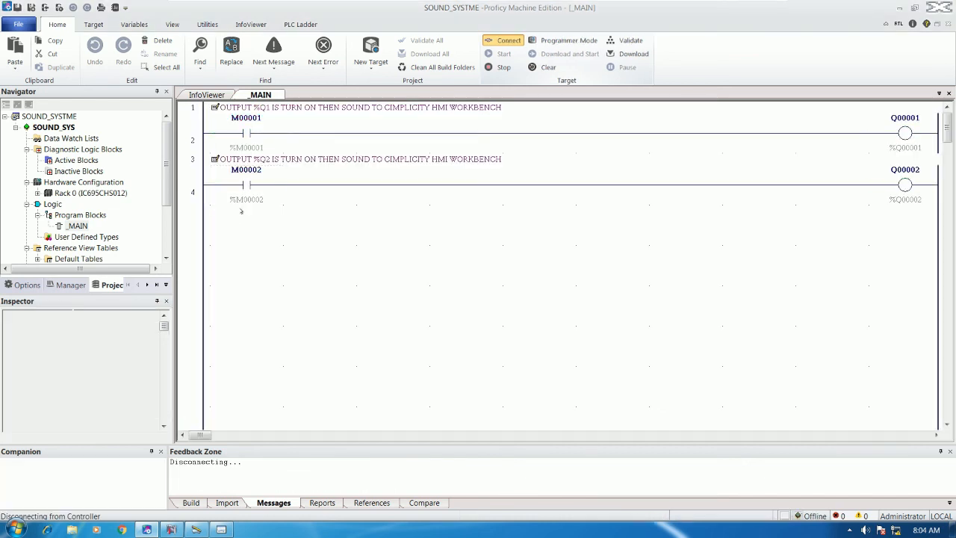
Step: Copy the %Q2 rung as a new rung and change its comment to %Q3
{"action": "left_click_drag", "start_coordinate": [233, 160], "coordinate": [815, 198]}
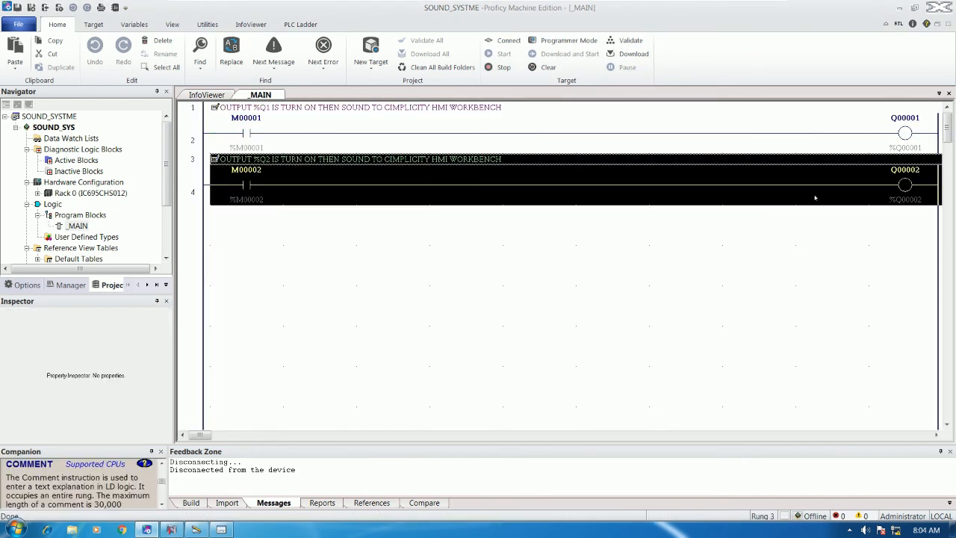
{"action": "key", "text": "ctrl+c"}
{"action": "key", "text": "ctrl+v"}
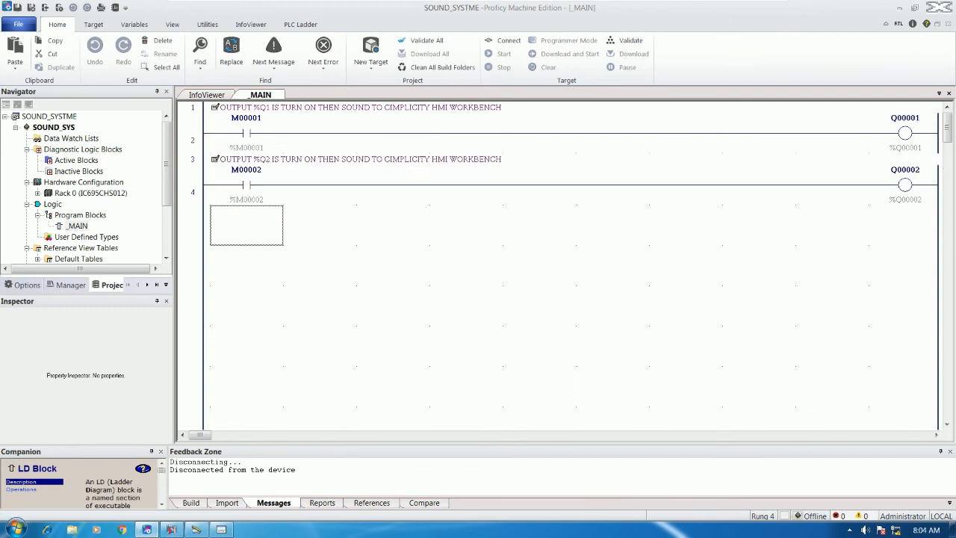
{"action": "double_click", "coordinate": [242, 237]}
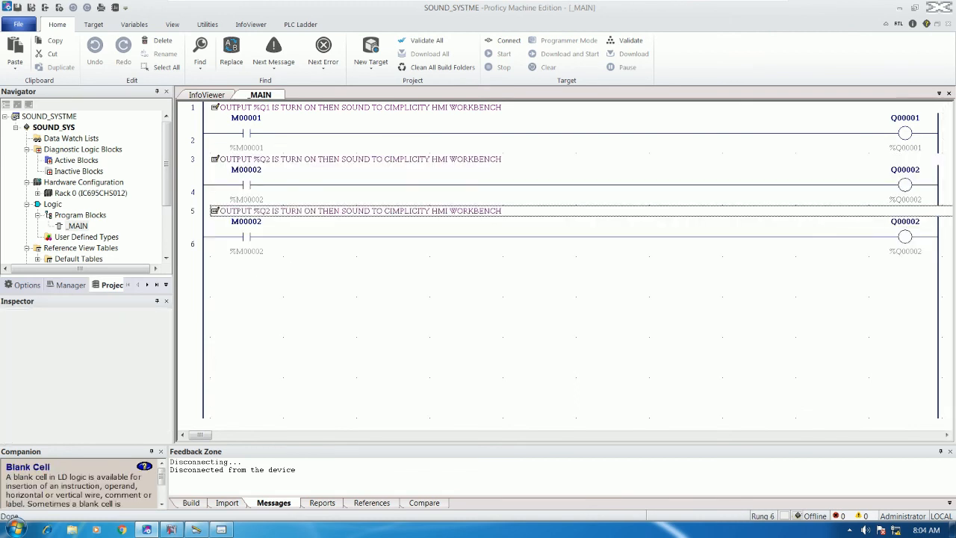
{"action": "left_click", "coordinate": [299, 211]}
{"action": "double_click", "coordinate": [300, 212]}
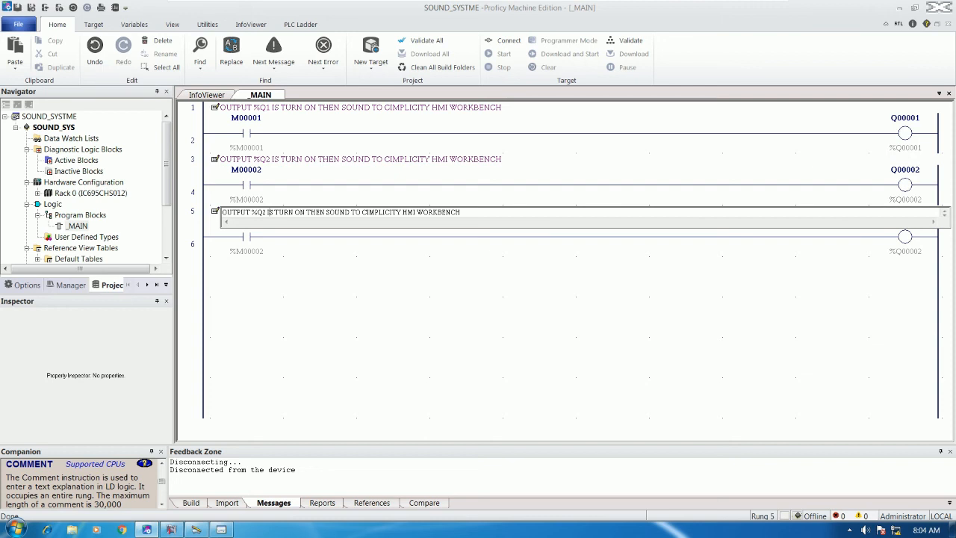
{"action": "key", "text": "BackSpace"}
{"action": "type", "text": "3"}
Step: Set the new rung's contact to %M00003 and its coil to %Q3
{"action": "double_click", "coordinate": [261, 236]}
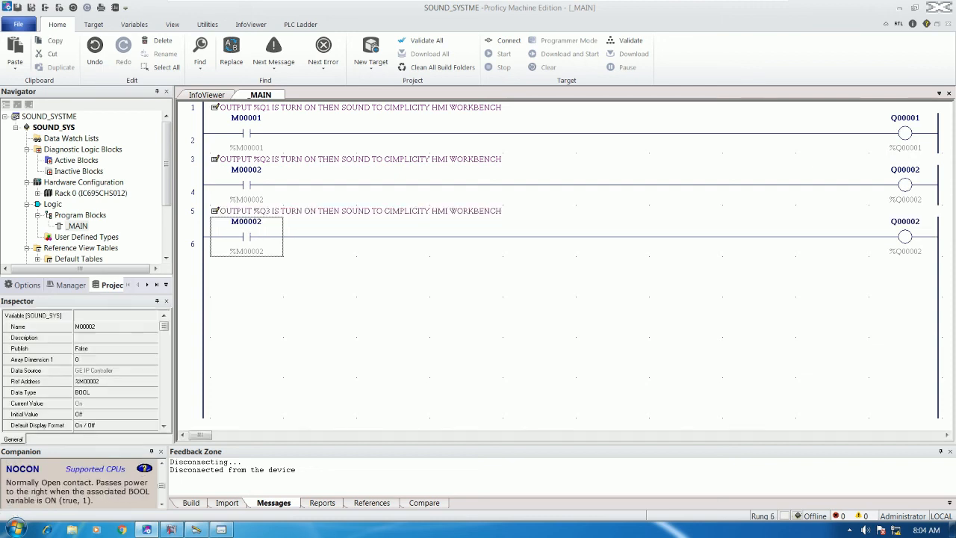
{"action": "type", "text": "%M"}
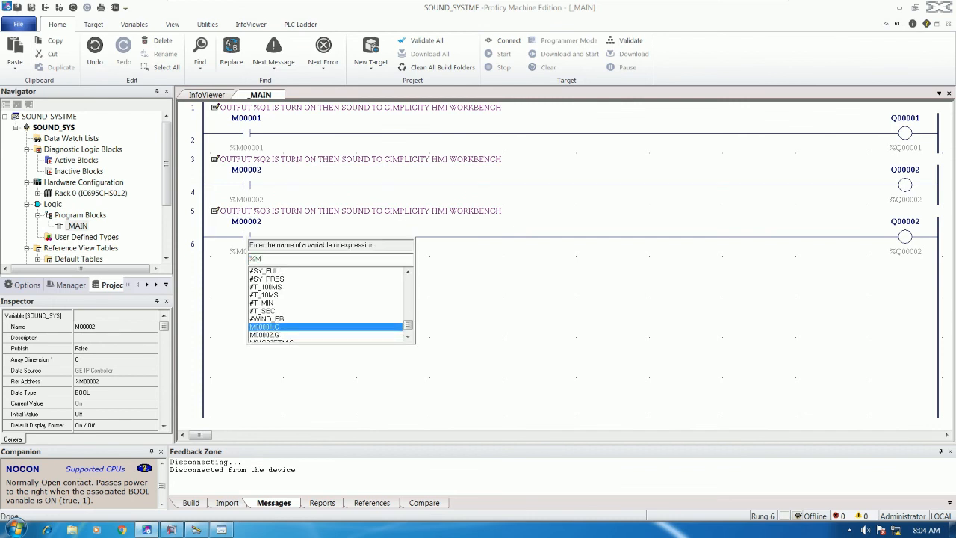
{"action": "type", "text": "00003"}
{"action": "key", "text": "Return"}
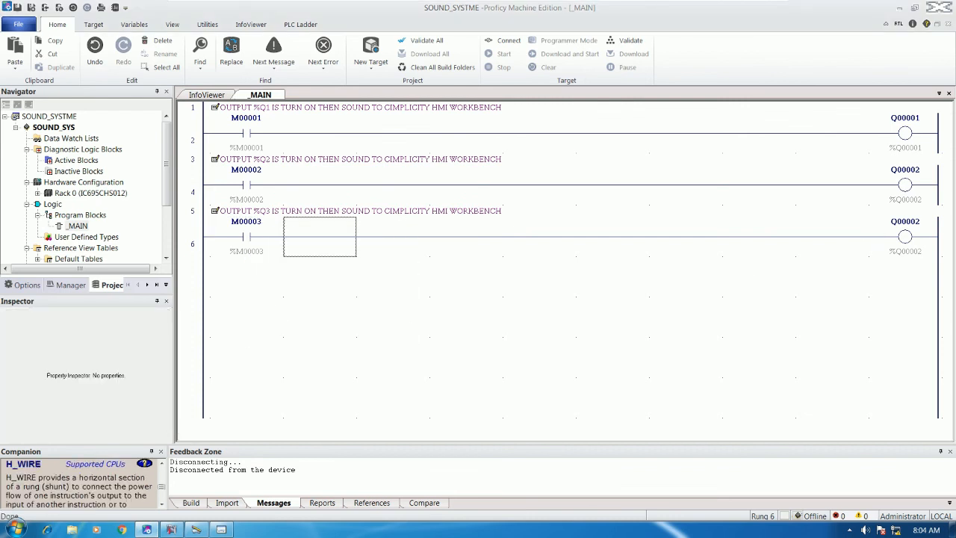
{"action": "double_click", "coordinate": [873, 233]}
{"action": "type", "text": "%"}
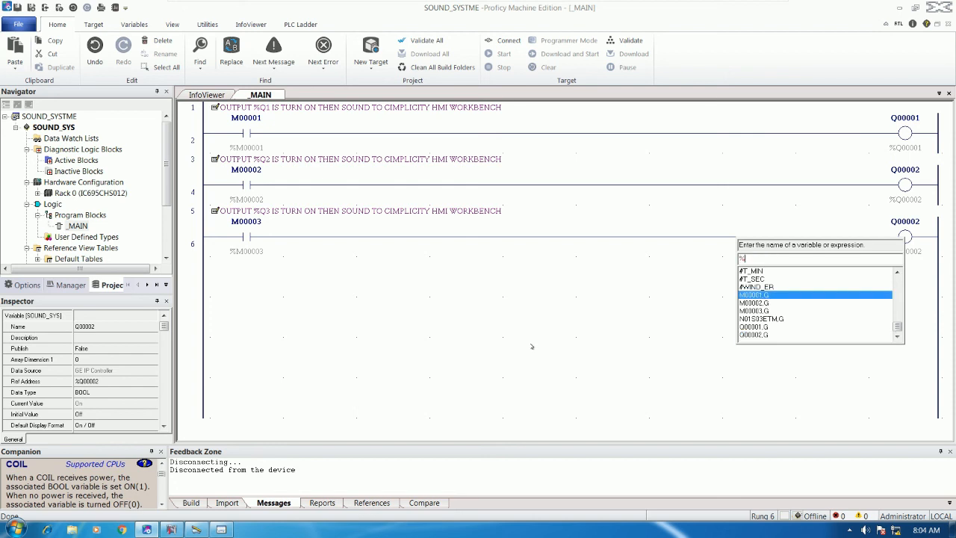
{"action": "type", "text": "Q3"}
{"action": "key", "text": "Return"}
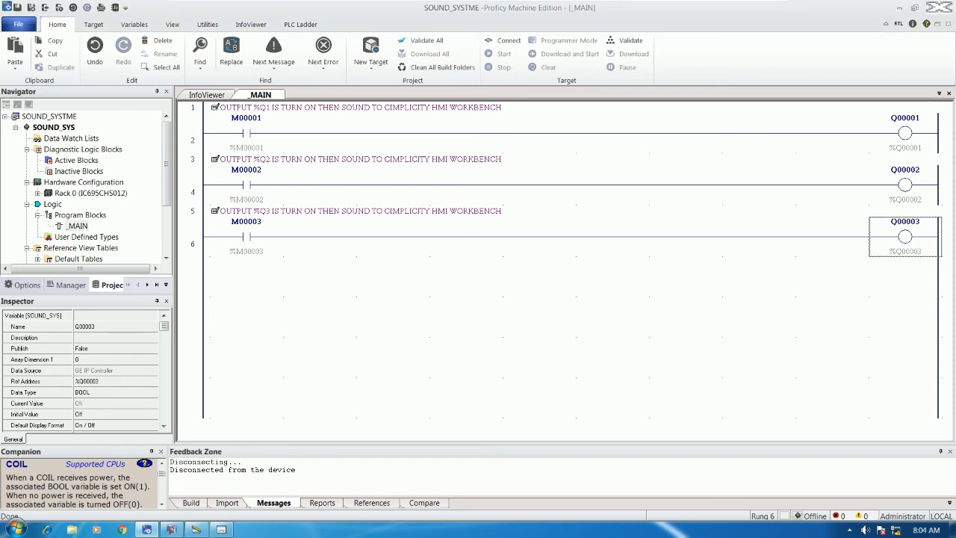
{"action": "left_click", "coordinate": [250, 238]}
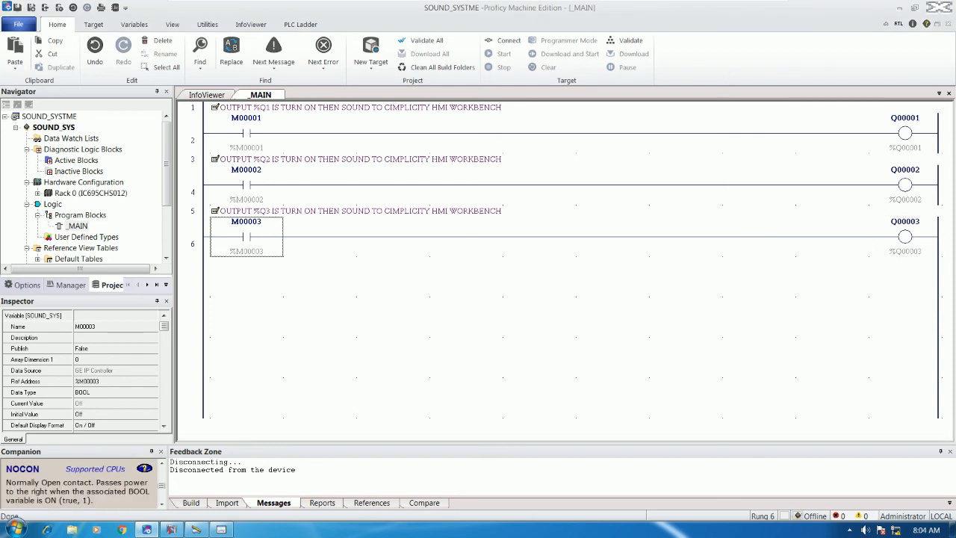
{"action": "left_click", "coordinate": [303, 239]}
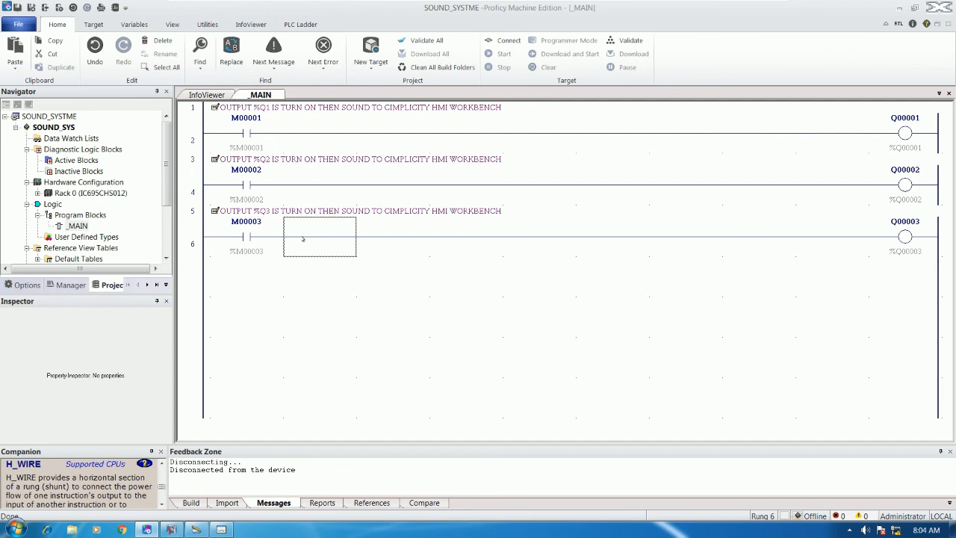
Step: Go online, download the three-rung logic to the running controller, and return to CIMPLICITY Workbench
{"action": "left_click", "coordinate": [505, 40]}
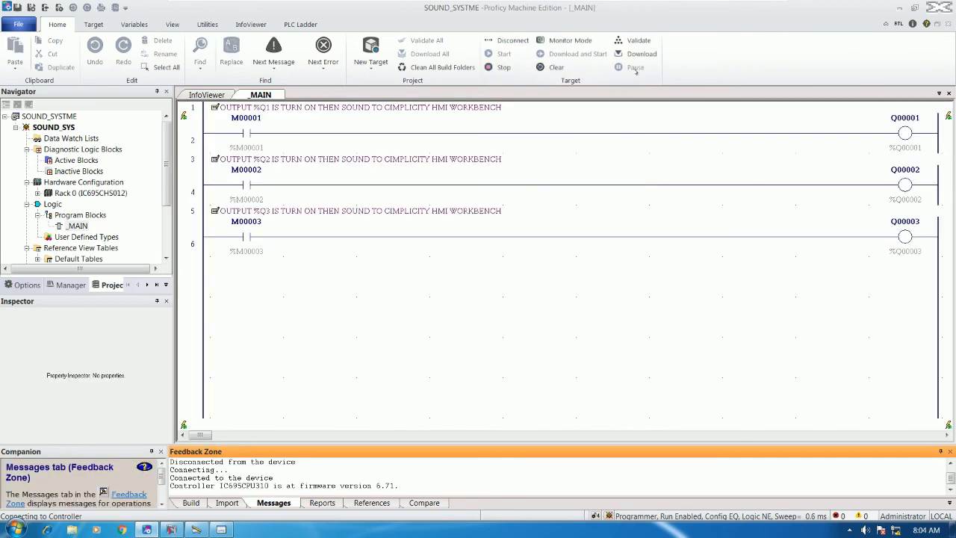
{"action": "left_click", "coordinate": [636, 54]}
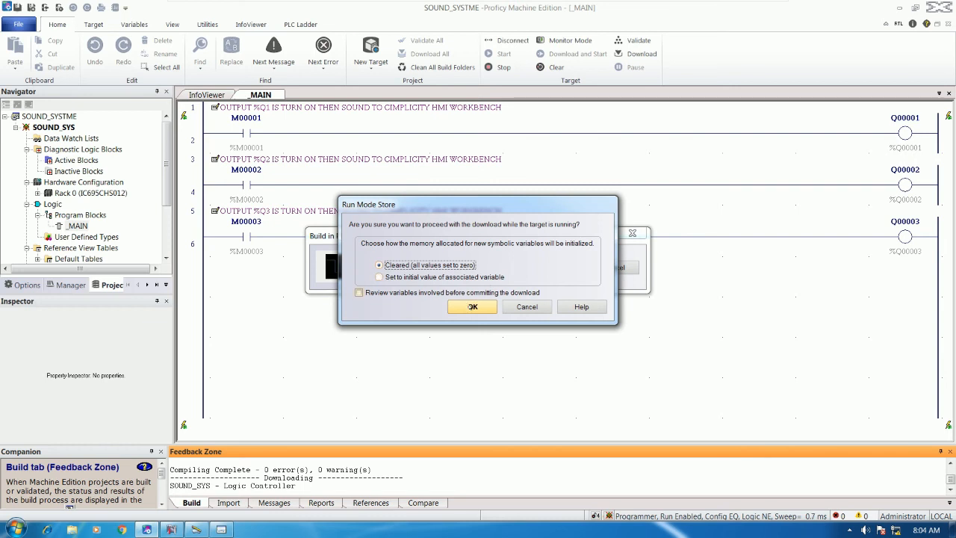
{"action": "left_click", "coordinate": [471, 306]}
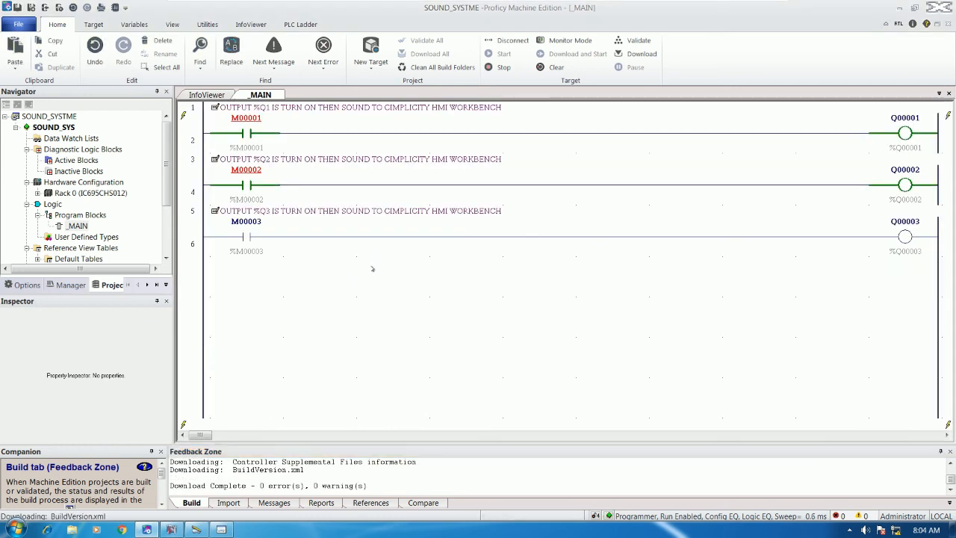
{"action": "left_click", "coordinate": [195, 530]}
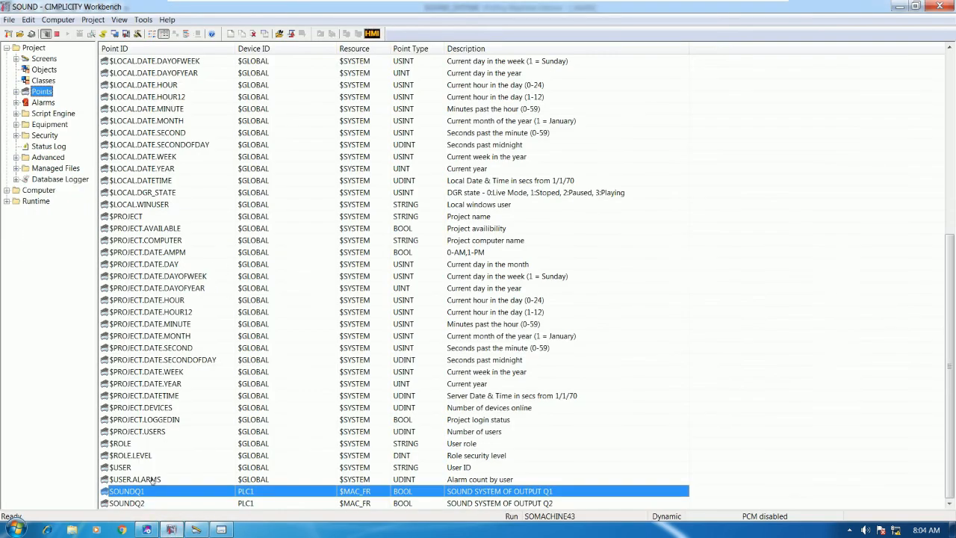
Step: Duplicate the SOUNDQ2 point as a new point named SOUNDQ3
{"action": "left_click", "coordinate": [141, 504]}
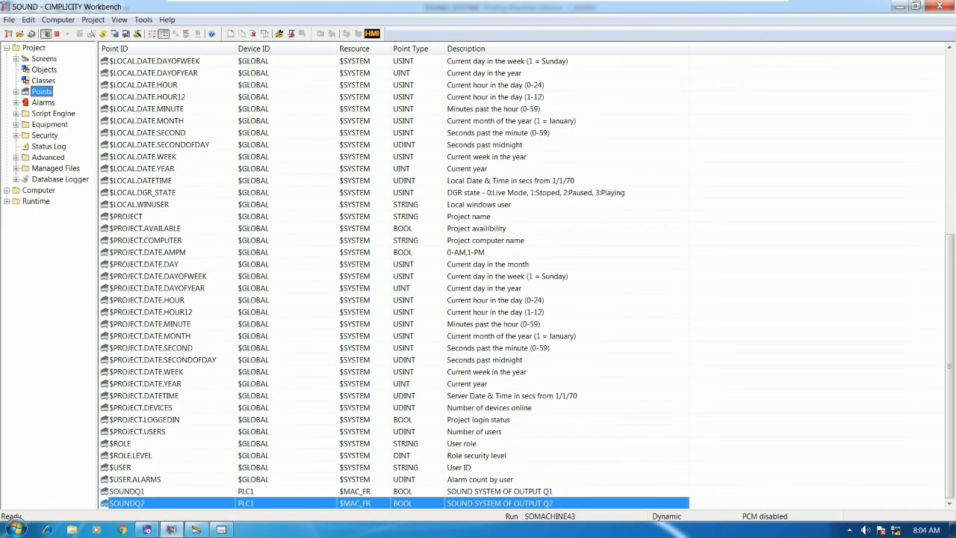
{"action": "right_click", "coordinate": [310, 338]}
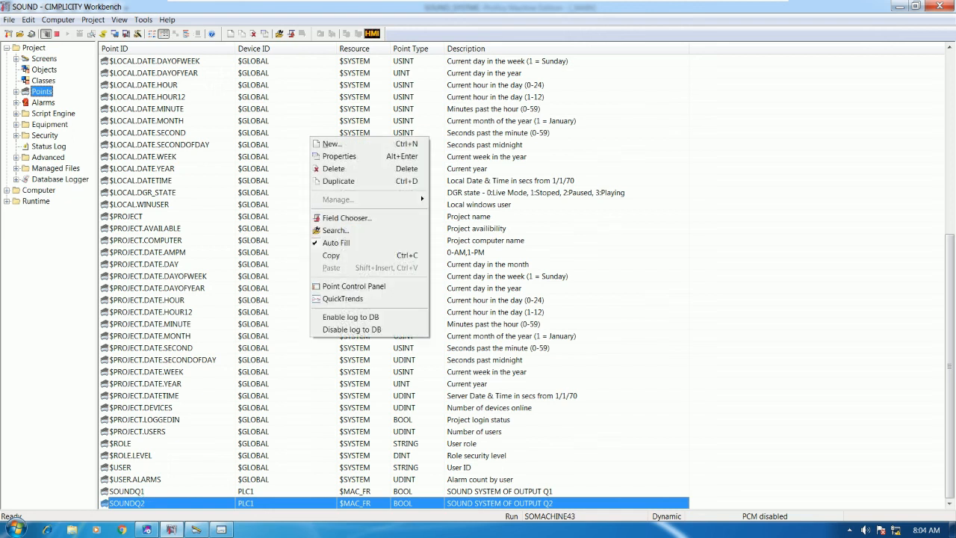
{"action": "left_click", "coordinate": [339, 182]}
{"action": "left_click", "coordinate": [437, 276]}
{"action": "type", "text": "3"}
{"action": "key", "text": "Return"}
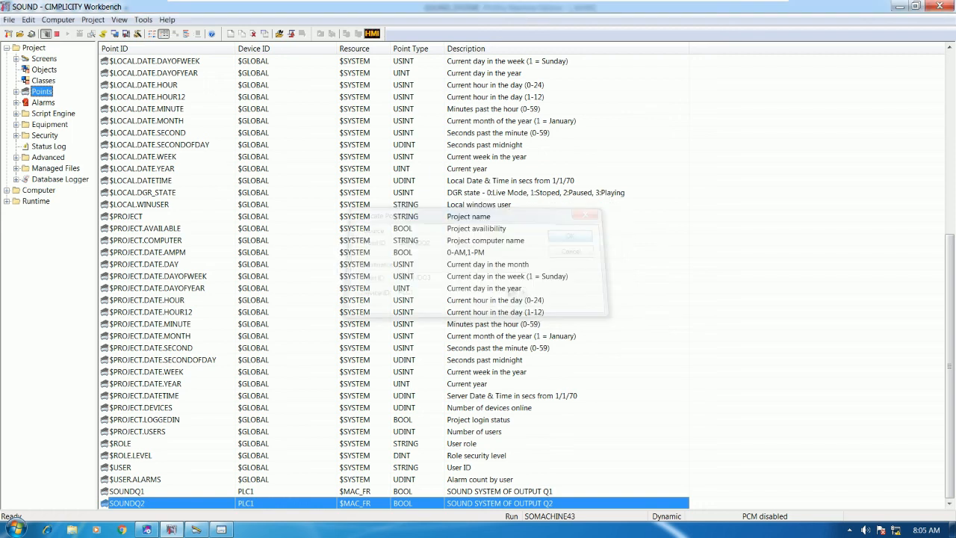
Step: Change SOUNDQ3's address to %Q3 and its description to refer to Q3
{"action": "left_click", "coordinate": [459, 214]}
{"action": "key", "text": "BackSpace"}
{"action": "type", "text": "3"}
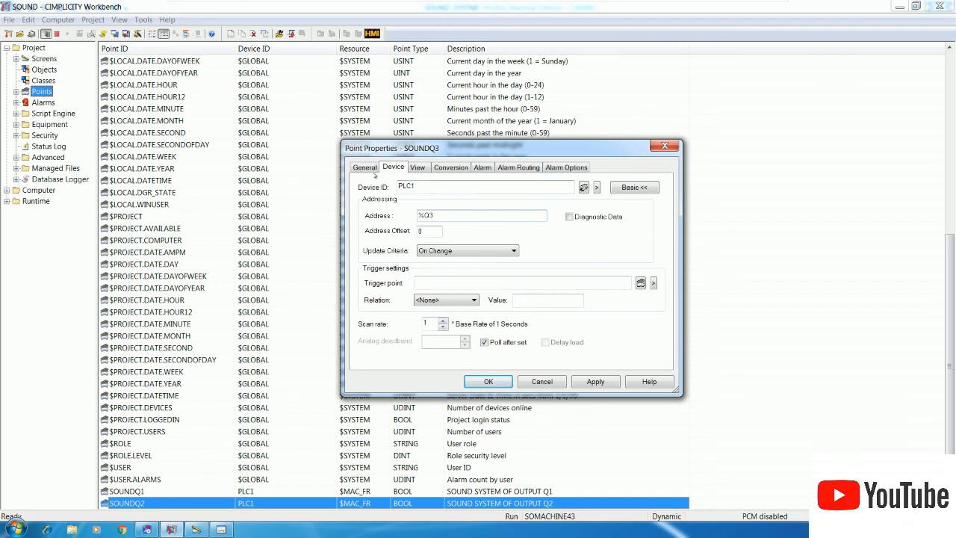
{"action": "left_click", "coordinate": [370, 167]}
{"action": "left_click", "coordinate": [517, 185]}
{"action": "key", "text": "BackSpace"}
{"action": "type", "text": "3"}
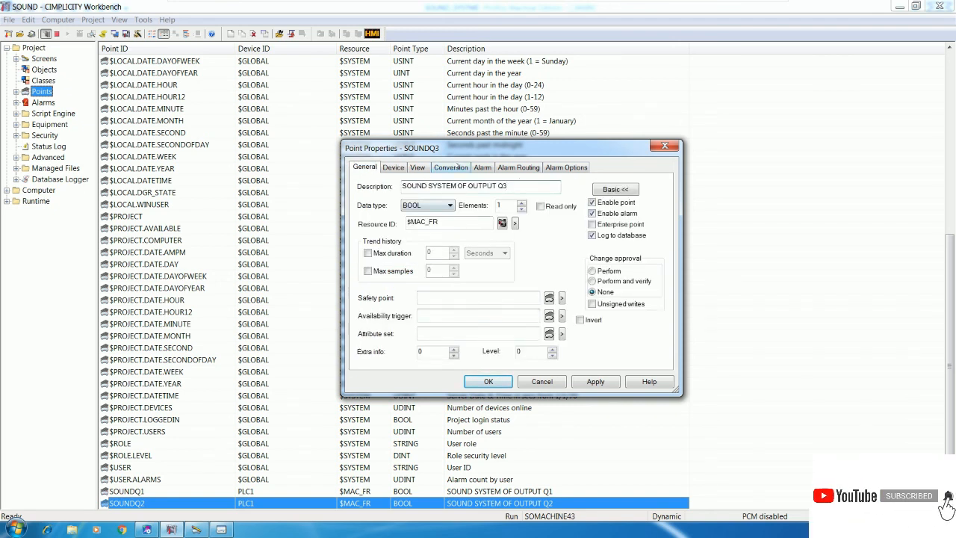
Step: Set SOUNDQ3's alarm message to 'OUTPUT 3 IS TURN ON' and save the properties
{"action": "left_click", "coordinate": [486, 166]}
{"action": "left_click", "coordinate": [494, 188]}
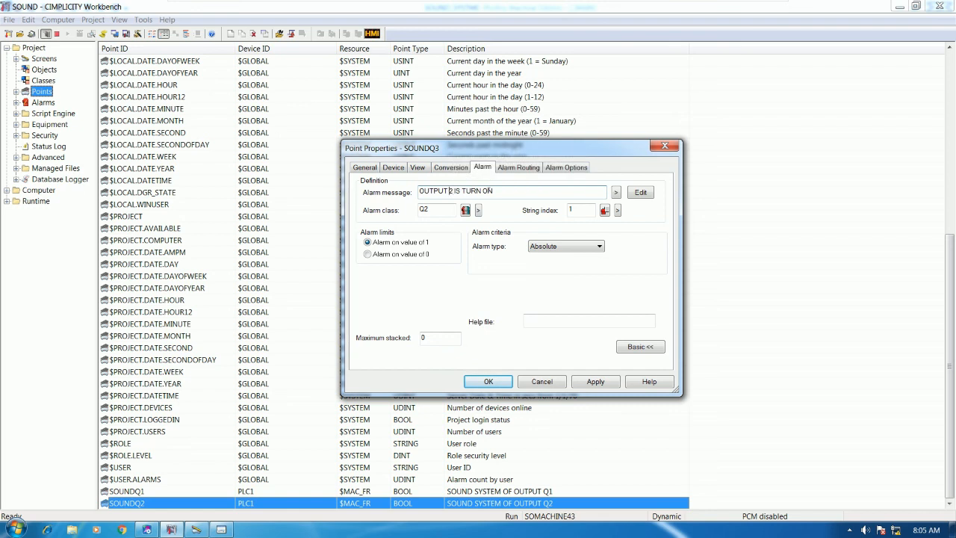
{"action": "left_click", "coordinate": [450, 191]}
{"action": "key", "text": "BackSpace"}
{"action": "type", "text": "3"}
{"action": "left_click", "coordinate": [525, 188]}
{"action": "key", "text": "Return"}
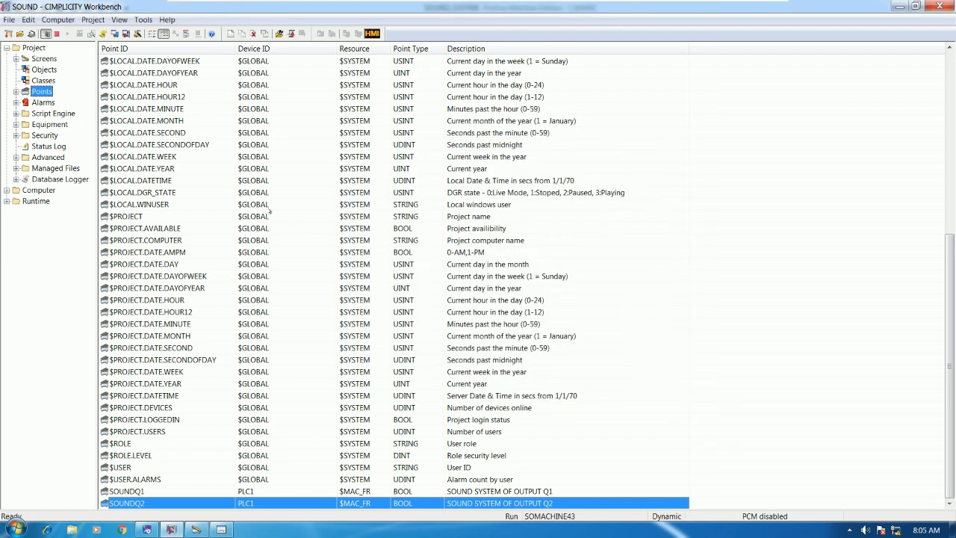
Step: Recheck SOUNDQ3's general settings, then bring up the alarm viewer listing SOUNDQ1 and SOUNDQ2
{"action": "scroll", "coordinate": [195, 114], "scroll_direction": "up", "scroll_amount": 1}
{"action": "left_click", "coordinate": [196, 112]}
{"action": "scroll", "coordinate": [188, 101], "scroll_direction": "up", "scroll_amount": 2}
{"action": "scroll", "coordinate": [180, 85], "scroll_direction": "up", "scroll_amount": 7}
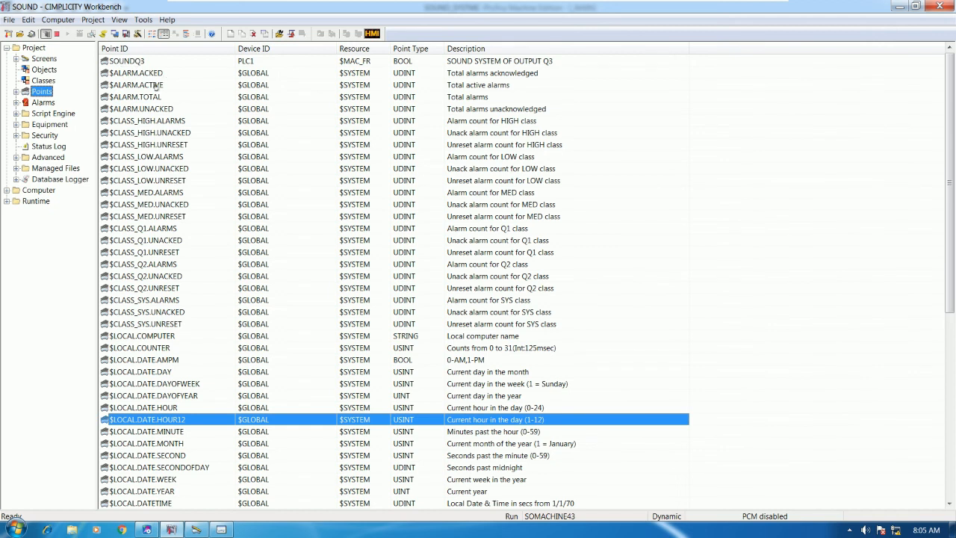
{"action": "left_click", "coordinate": [221, 529]}
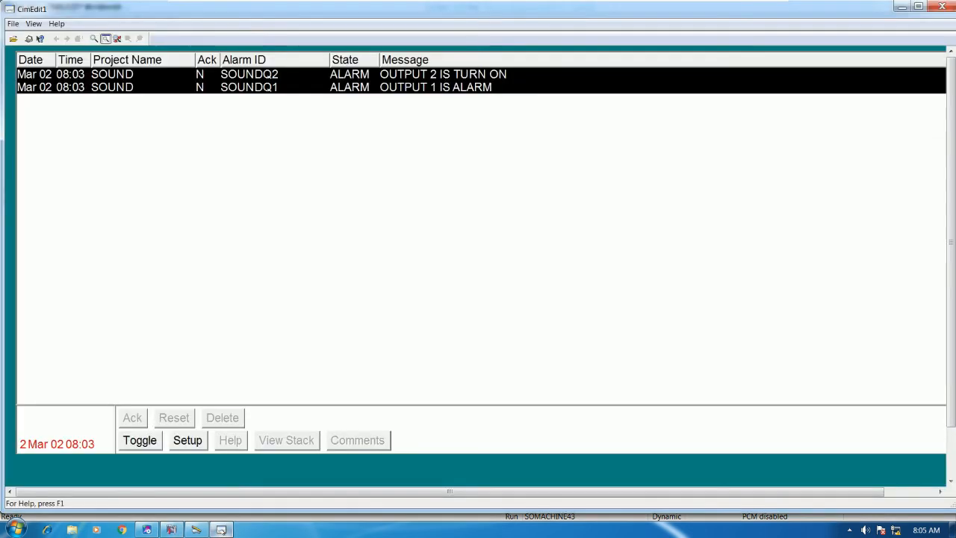
{"action": "left_click", "coordinate": [221, 529]}
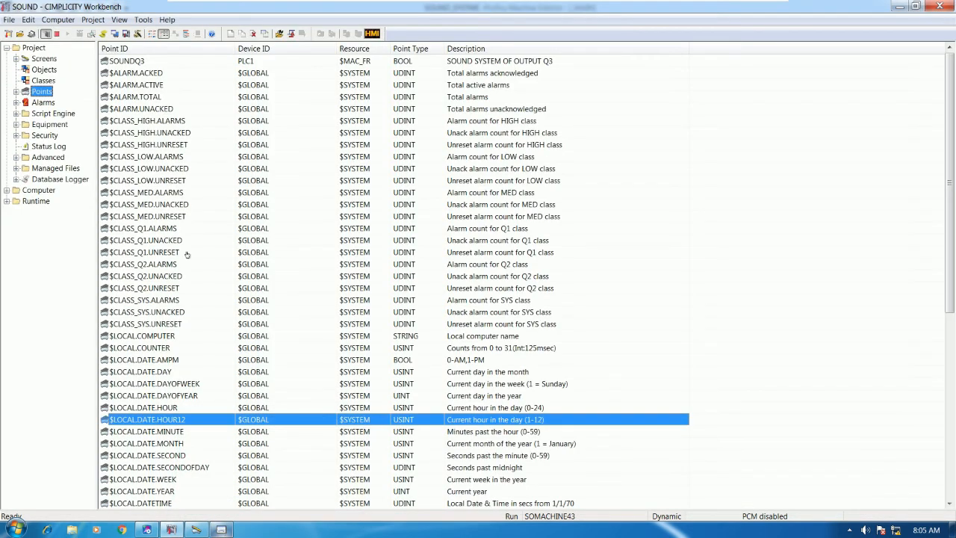
{"action": "double_click", "coordinate": [133, 61]}
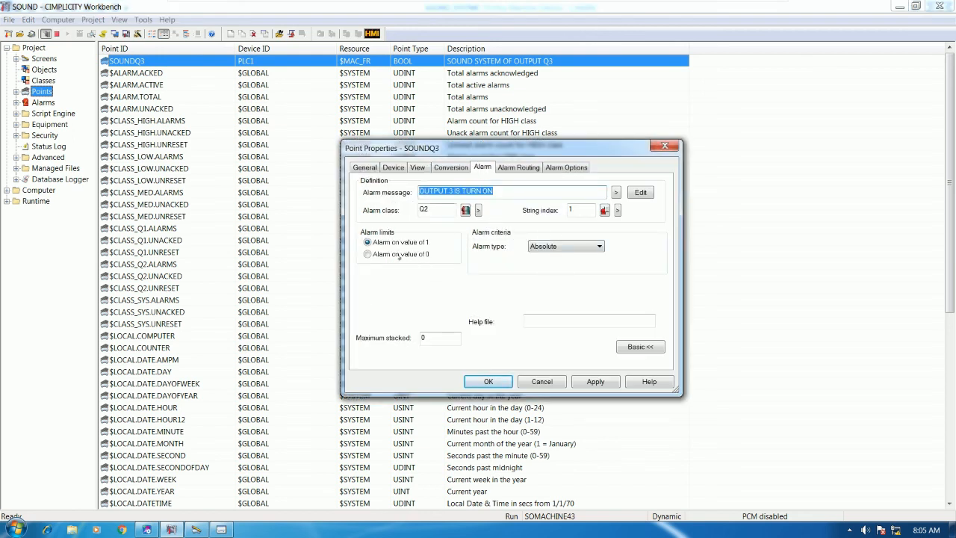
{"action": "left_click", "coordinate": [366, 168]}
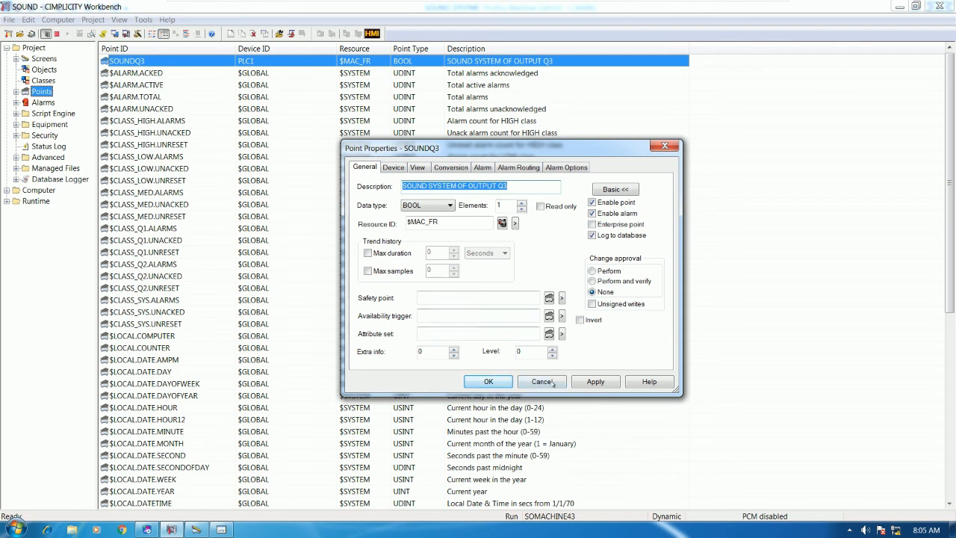
{"action": "left_click", "coordinate": [489, 381]}
{"action": "left_click", "coordinate": [221, 530]}
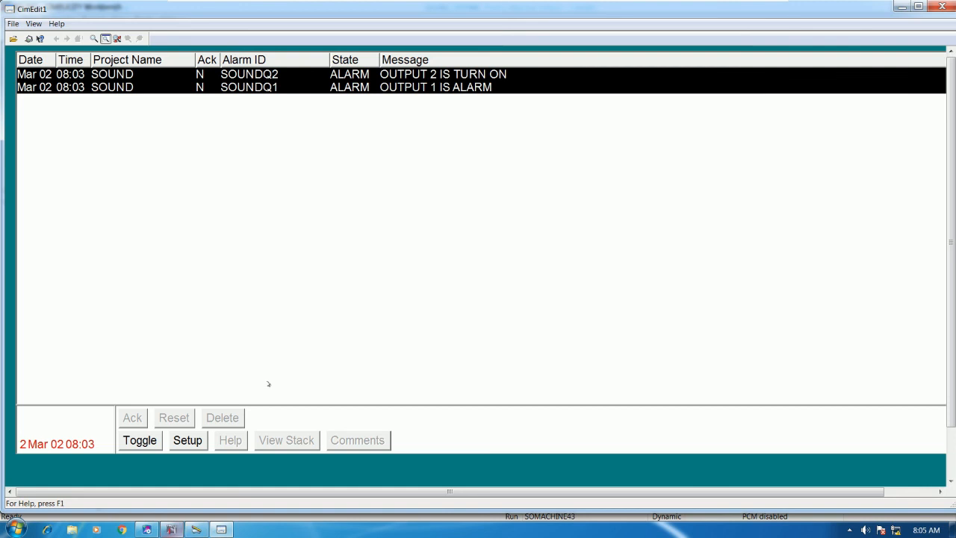
Step: Place the ladder window beside the alarms and Force ON contact M00003 on rung 6
{"action": "left_click", "coordinate": [146, 529]}
{"action": "left_click", "coordinate": [333, 243]}
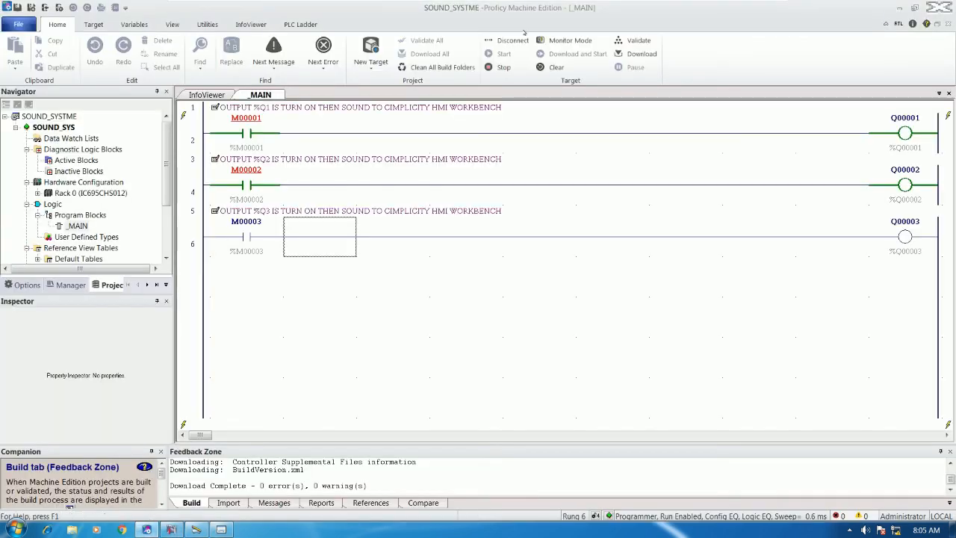
{"action": "left_click", "coordinate": [221, 530]}
{"action": "left_click_drag", "start_coordinate": [588, 251], "coordinate": [659, 161]}
{"action": "left_click", "coordinate": [626, 328]}
{"action": "scroll", "coordinate": [627, 326], "scroll_direction": "down", "scroll_amount": 3}
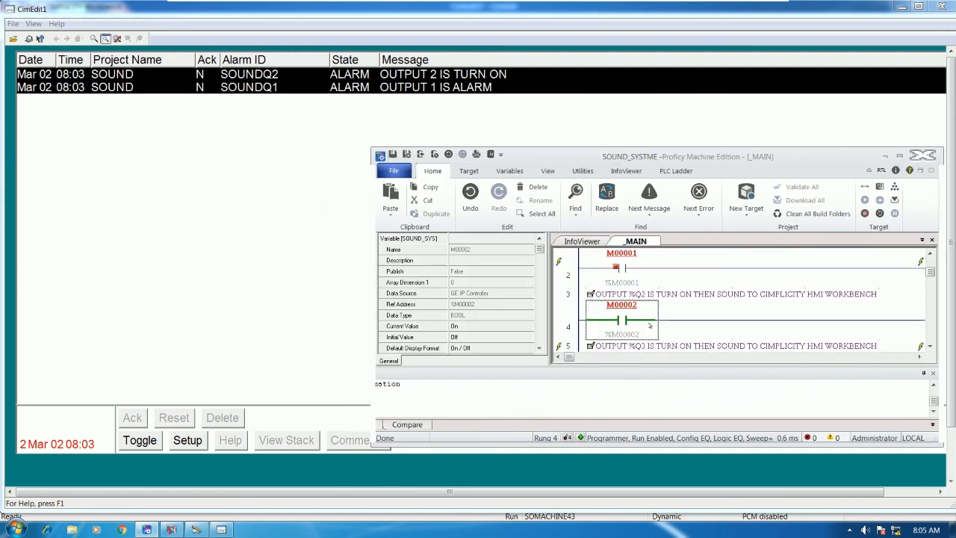
{"action": "left_click", "coordinate": [626, 324]}
{"action": "right_click", "coordinate": [626, 324]}
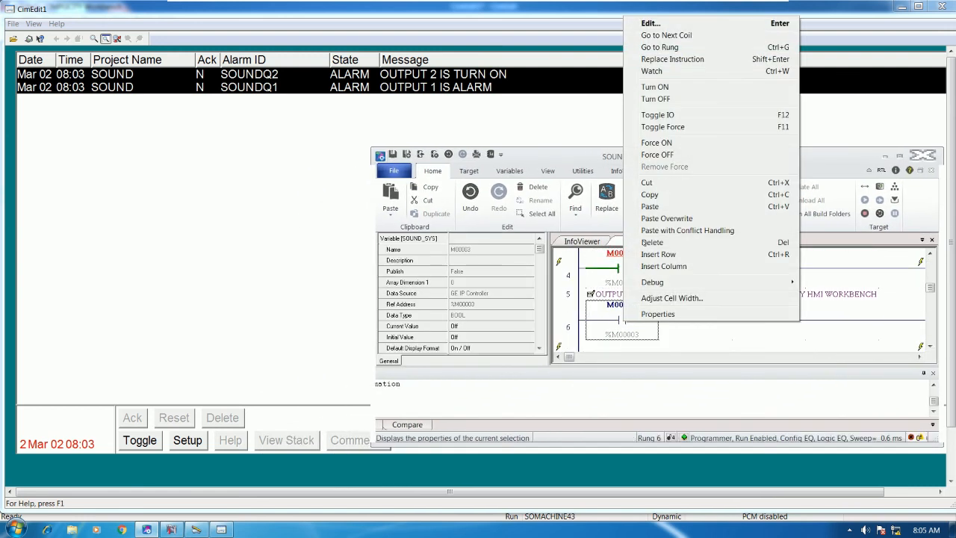
{"action": "left_click", "coordinate": [674, 143]}
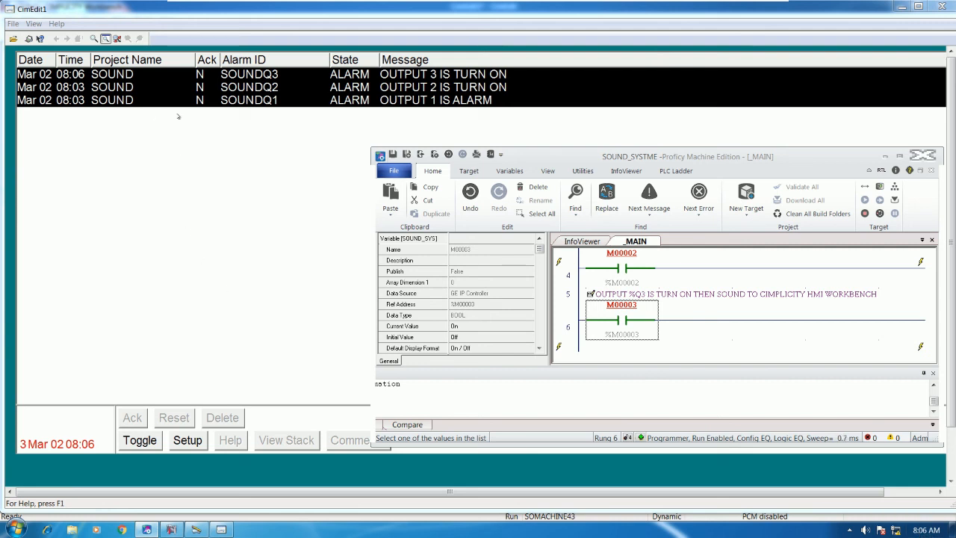
{"action": "left_click", "coordinate": [171, 528]}
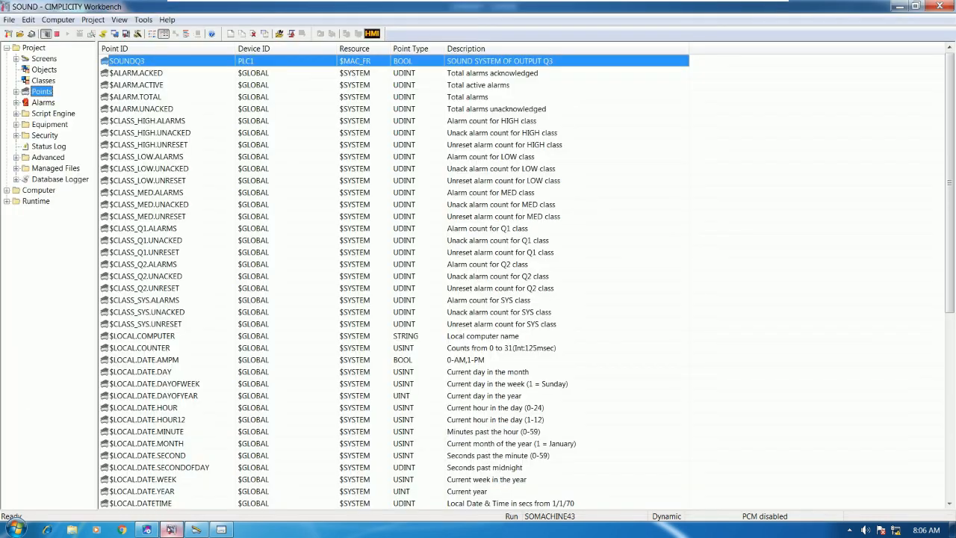
Step: Review SOUNDQ3's properties (BOOL on PLC1, 'SOUND SYSTEM OF OUTPUT Q3') without changes, then open Start
{"action": "double_click", "coordinate": [136, 59]}
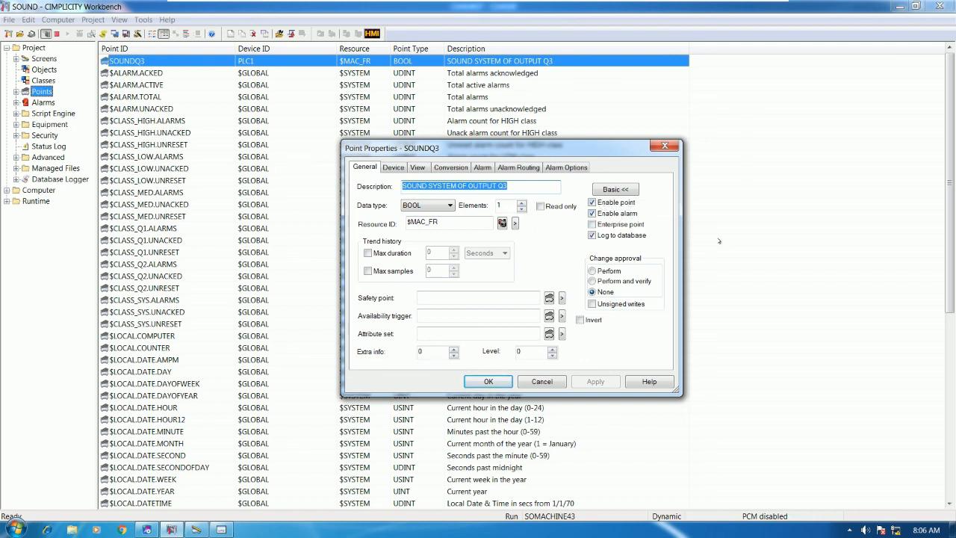
{"action": "left_click", "coordinate": [543, 382]}
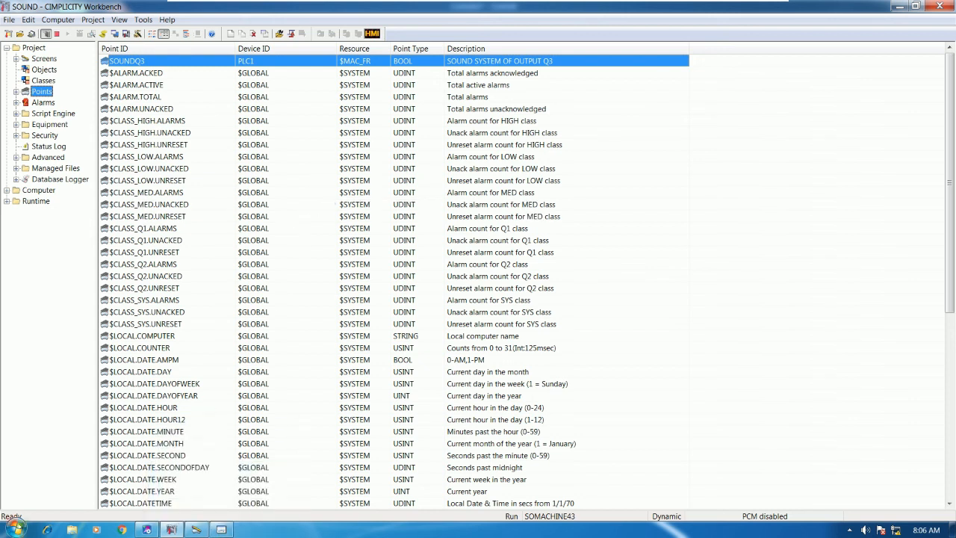
{"action": "left_click", "coordinate": [14, 523]}
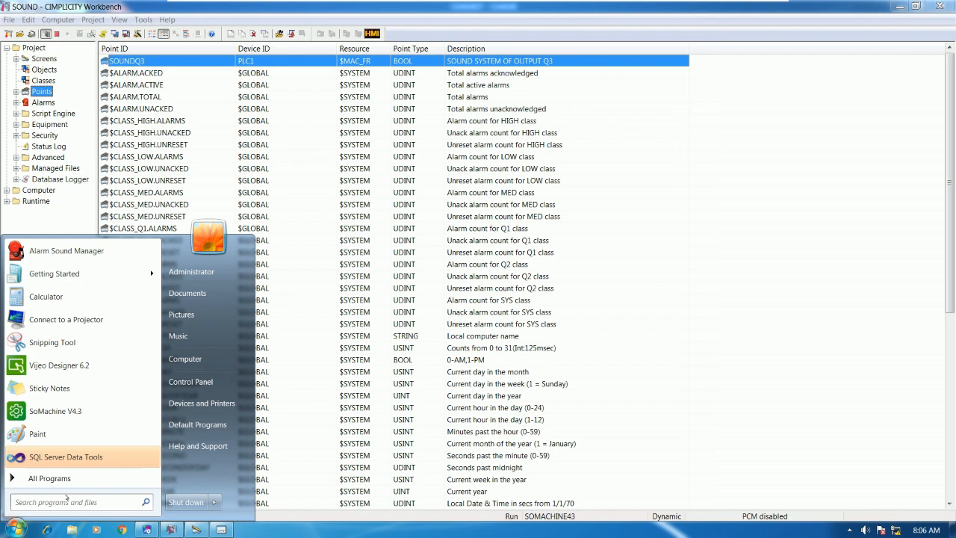
Step: Launch SQL Server Management Studio from the Microsoft SQL Server 2012 program folder
{"action": "left_click", "coordinate": [49, 478]}
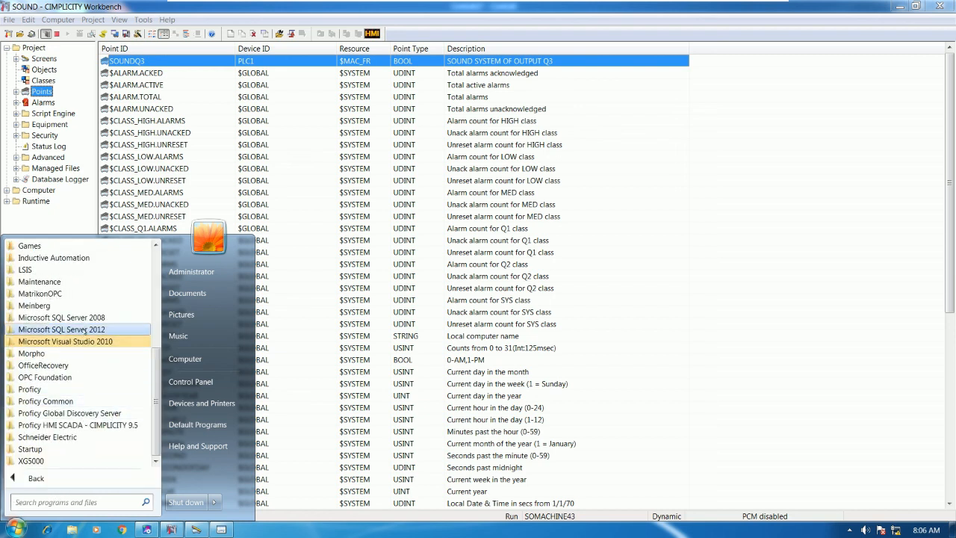
{"action": "left_click", "coordinate": [86, 329]}
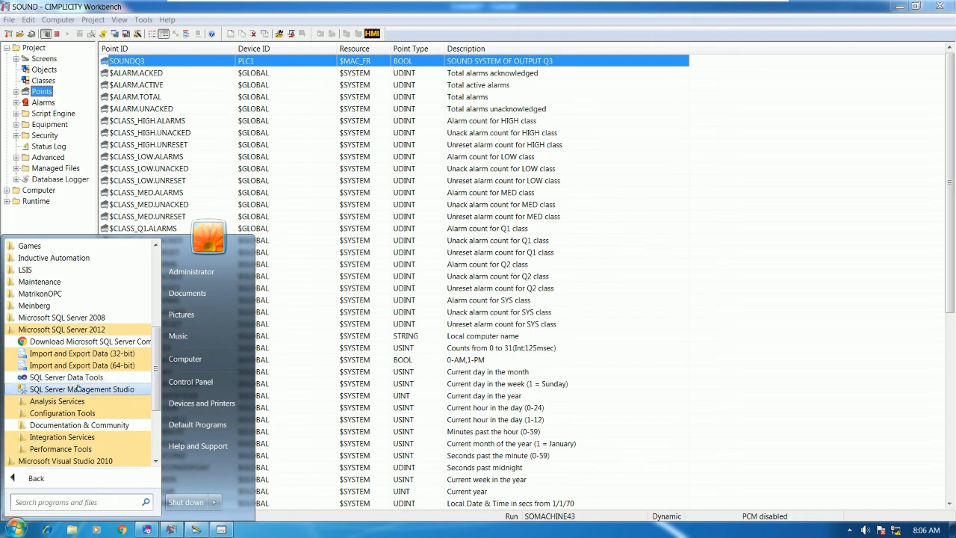
{"action": "left_click", "coordinate": [82, 389]}
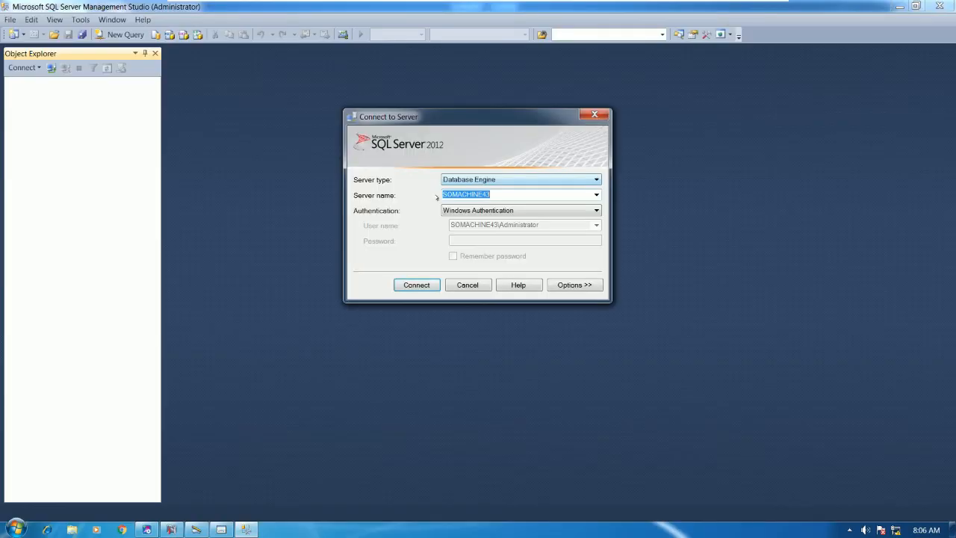
Step: Log in to SOMACHINE43 with SQL Server Authentication and the account password, expanding Databases
{"action": "left_click", "coordinate": [510, 211]}
{"action": "left_click", "coordinate": [486, 230]}
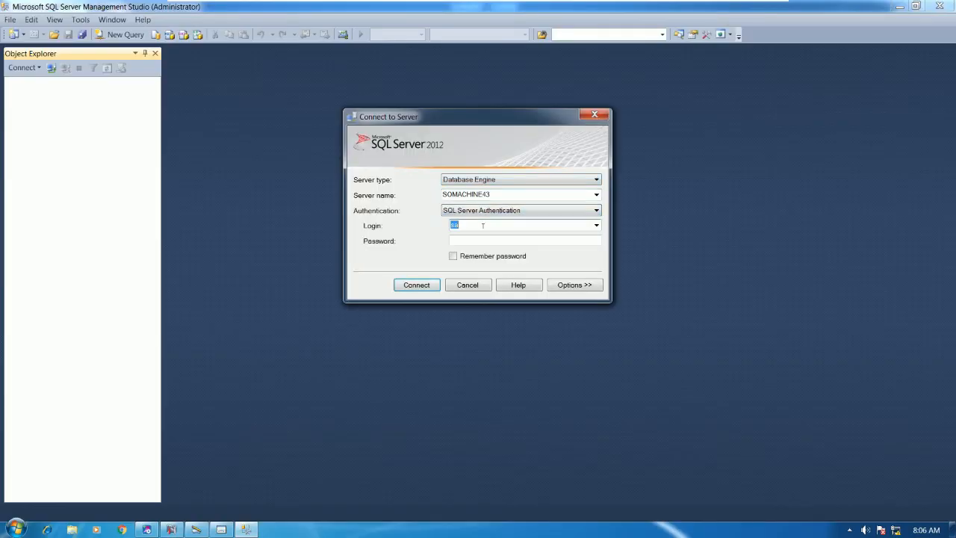
{"action": "left_click", "coordinate": [453, 242]}
{"action": "key", "text": "Caps_Lock"}
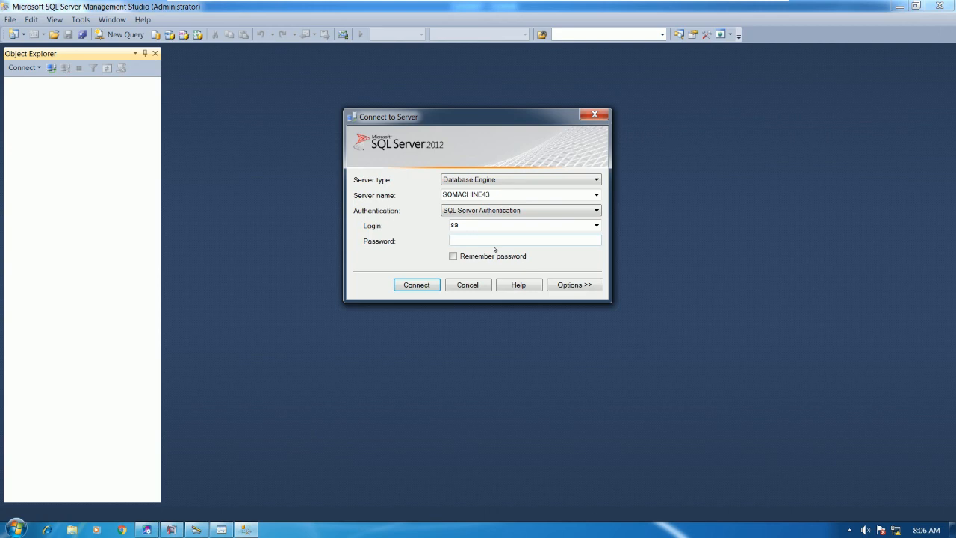
{"action": "type", "text": "a"}
{"action": "key", "text": "Return"}
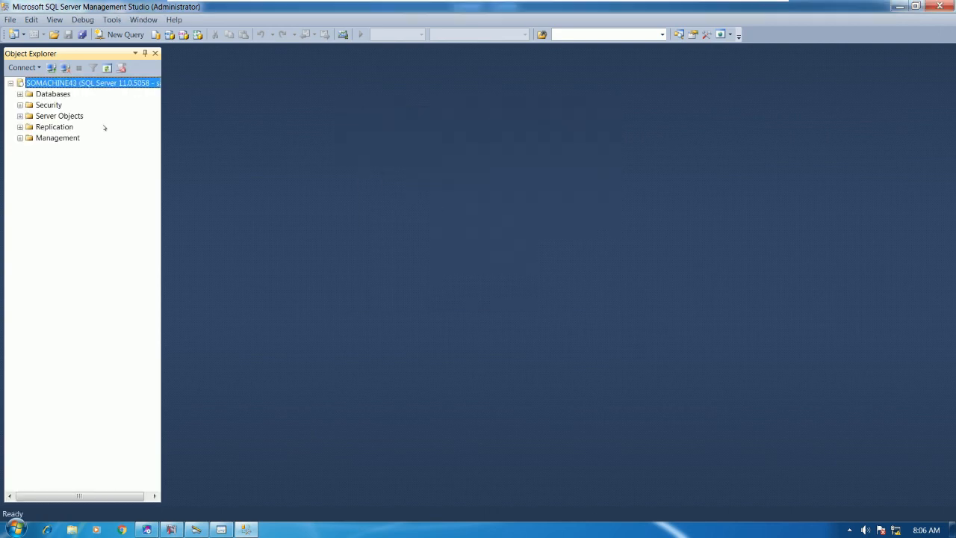
{"action": "left_click", "coordinate": [20, 94]}
Step: Run Select Top 1000 Rows on CIMPLICITY's dbo.DATA_LOG table, returning 9 logged rows
{"action": "left_click", "coordinate": [29, 115]}
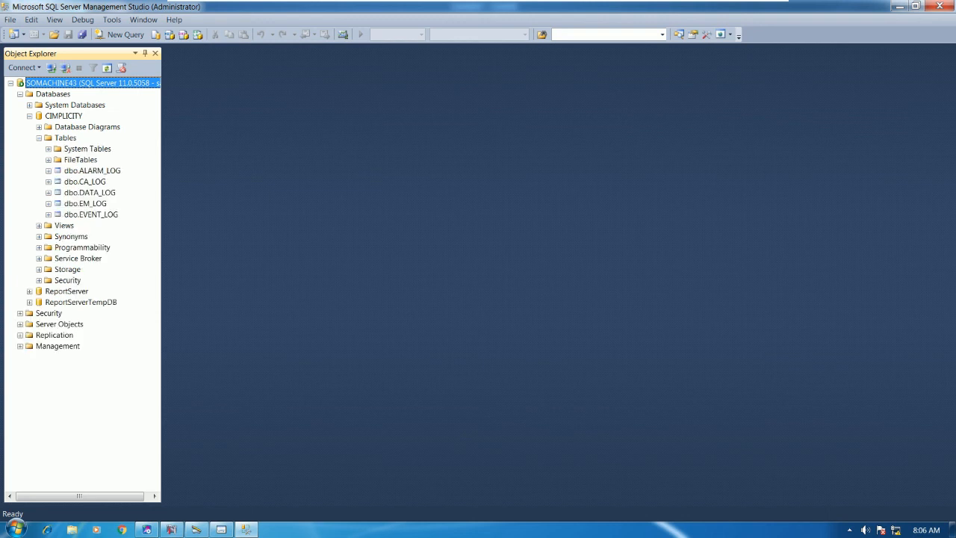
{"action": "left_click", "coordinate": [92, 193]}
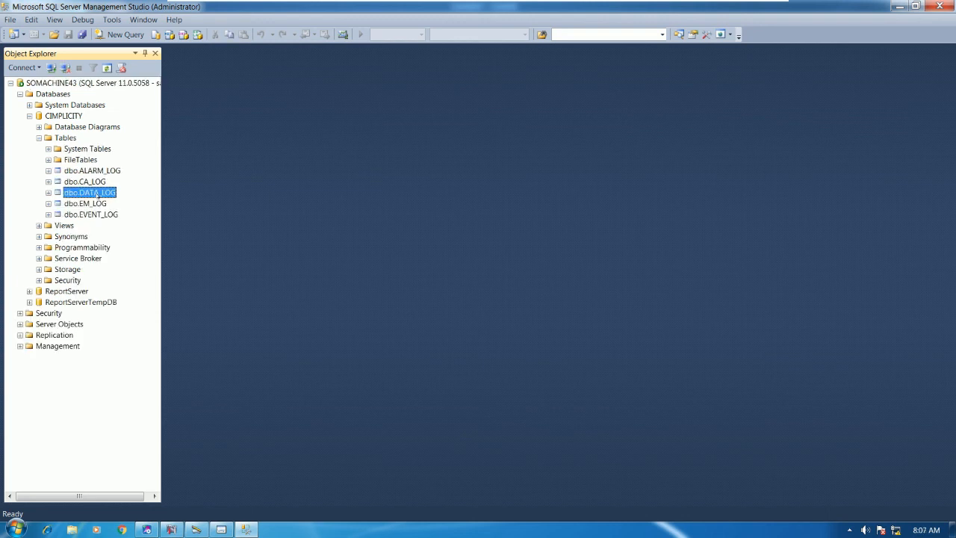
{"action": "double_click", "coordinate": [100, 195]}
{"action": "right_click", "coordinate": [103, 196]}
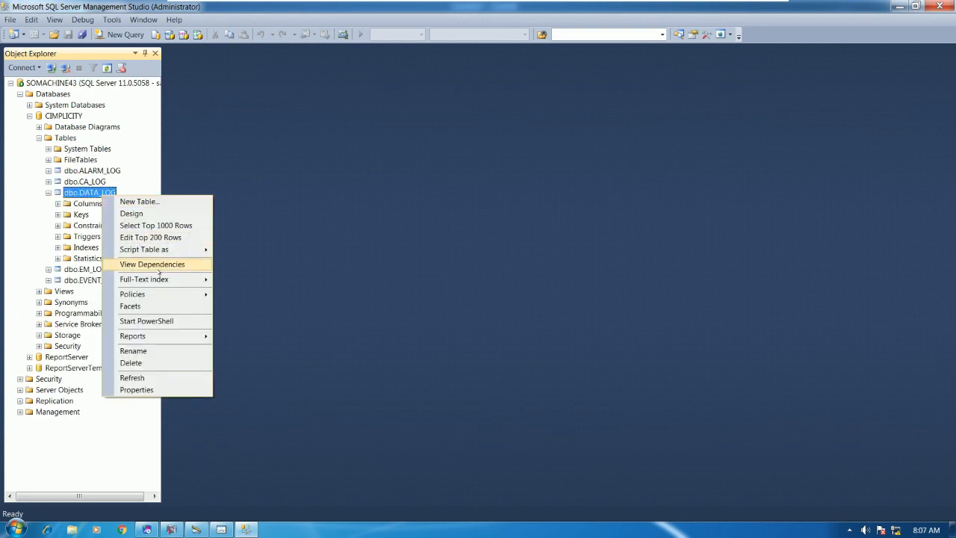
{"action": "left_click", "coordinate": [155, 225]}
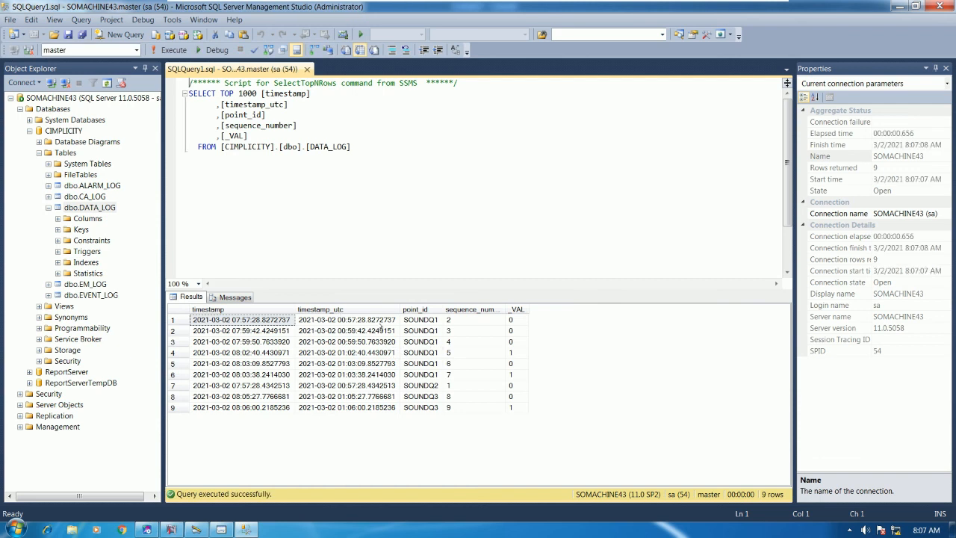
Step: Widen the point_id column and review the SOUNDQ1, SOUNDQ2 and SOUNDQ3 rows
{"action": "left_click_drag", "start_coordinate": [438, 309], "coordinate": [411, 307]}
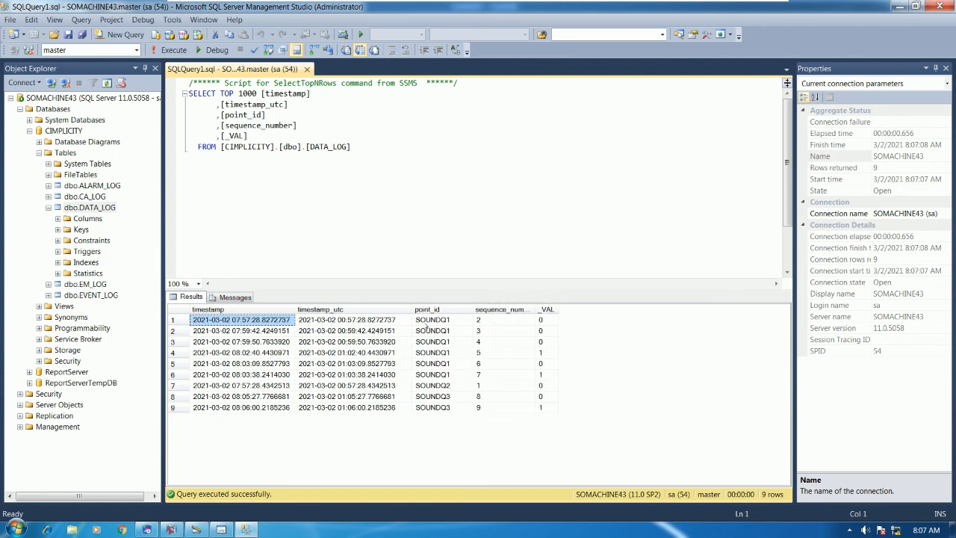
{"action": "left_click", "coordinate": [232, 329]}
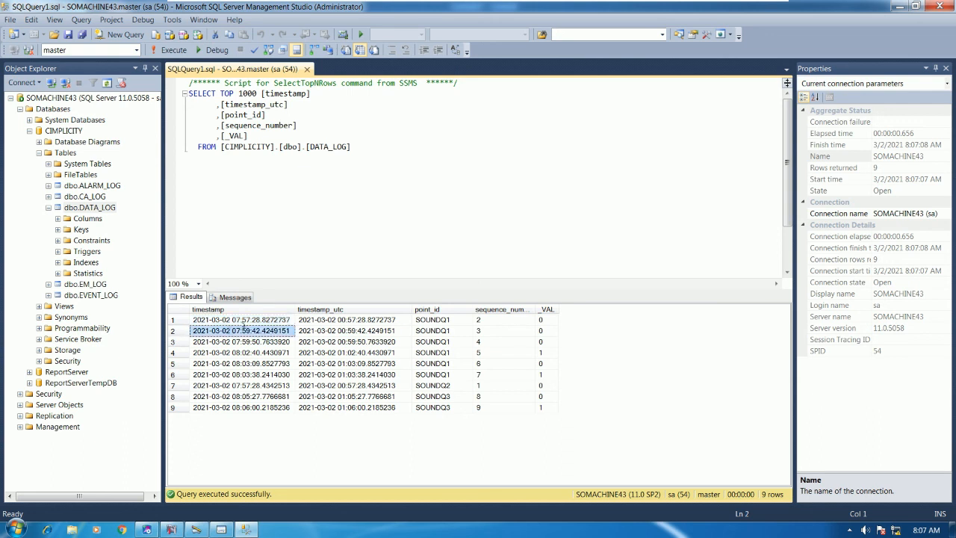
{"action": "left_click", "coordinate": [233, 342]}
{"action": "left_click", "coordinate": [239, 385]}
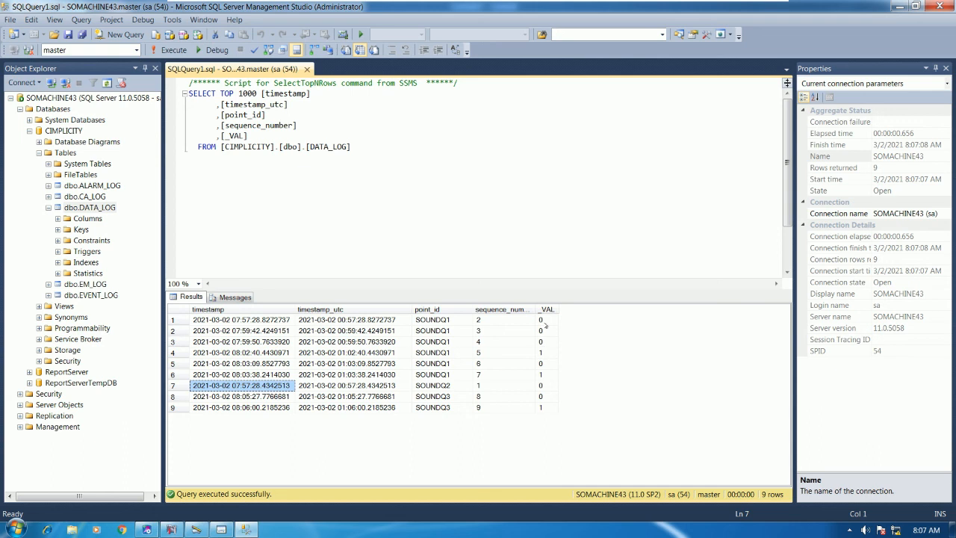
{"action": "left_click", "coordinate": [447, 364]}
{"action": "left_click", "coordinate": [432, 374]}
{"action": "left_click", "coordinate": [434, 364]}
{"action": "left_click", "coordinate": [440, 353]}
{"action": "left_click", "coordinate": [443, 343]}
{"action": "left_click", "coordinate": [449, 375]}
{"action": "left_click", "coordinate": [446, 396]}
{"action": "left_click", "coordinate": [442, 385]}
{"action": "left_click", "coordinate": [440, 375]}
{"action": "left_click", "coordinate": [441, 352]}
{"action": "left_click", "coordinate": [442, 330]}
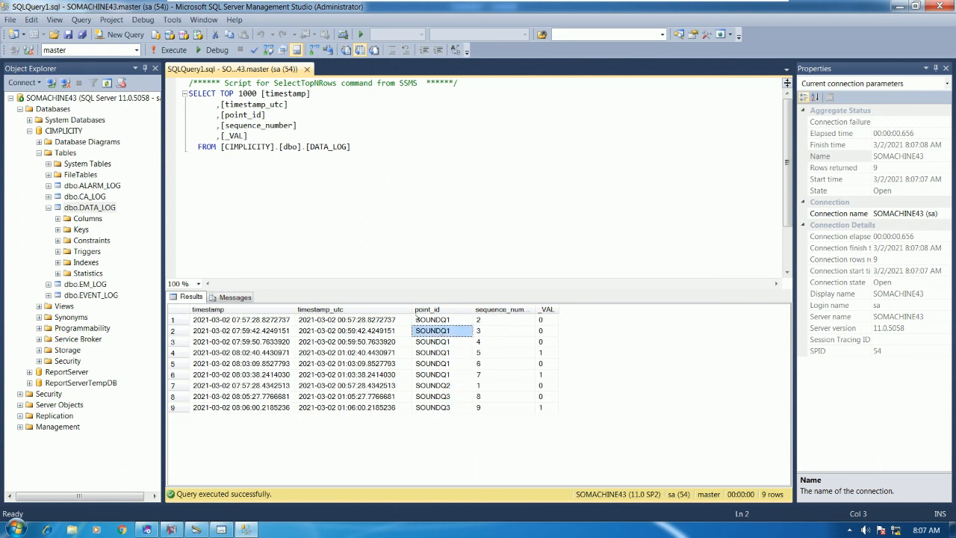
Step: Check the rows' UTC timestamps, then restore the alarm viewer showing the three SOUND alarms
{"action": "left_click", "coordinate": [351, 319]}
{"action": "left_click", "coordinate": [354, 331]}
{"action": "left_click", "coordinate": [361, 364]}
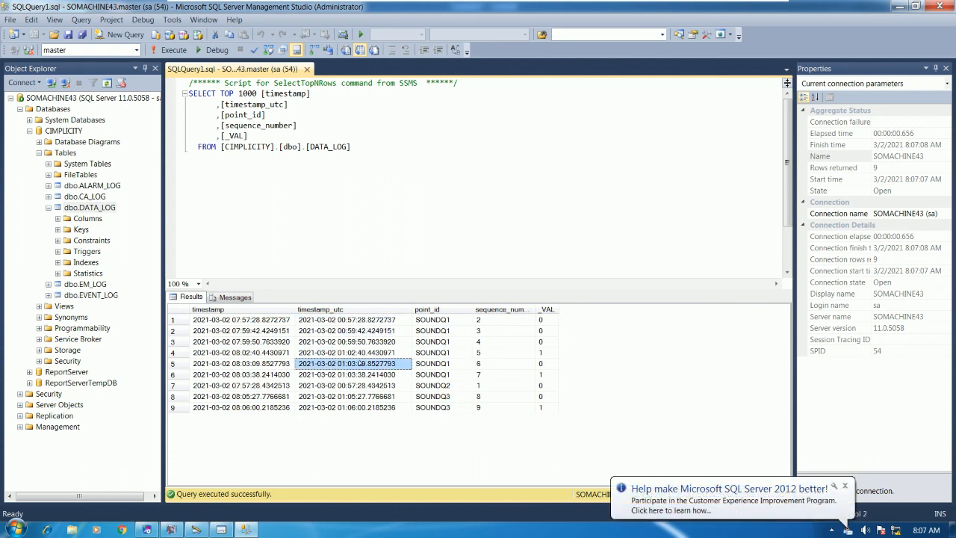
{"action": "left_click", "coordinate": [381, 396]}
{"action": "left_click", "coordinate": [394, 352]}
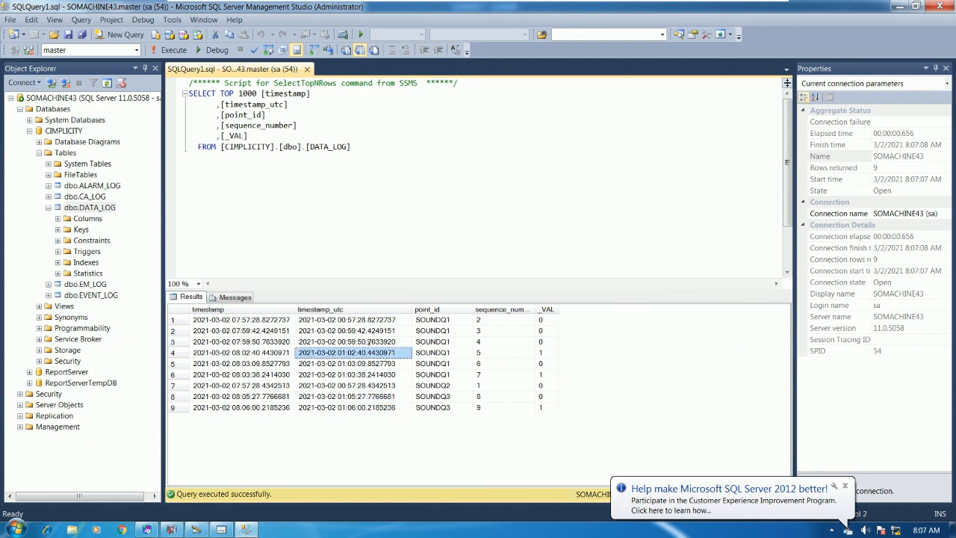
{"action": "left_click", "coordinate": [370, 342]}
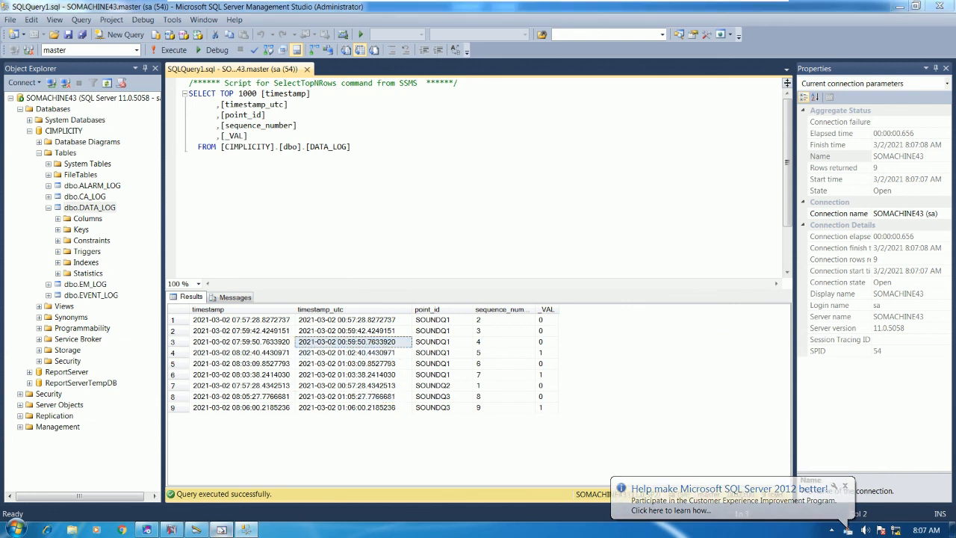
{"action": "key", "text": "alt+Tab"}
{"action": "left_click_drag", "start_coordinate": [654, 16], "coordinate": [656, 186]}
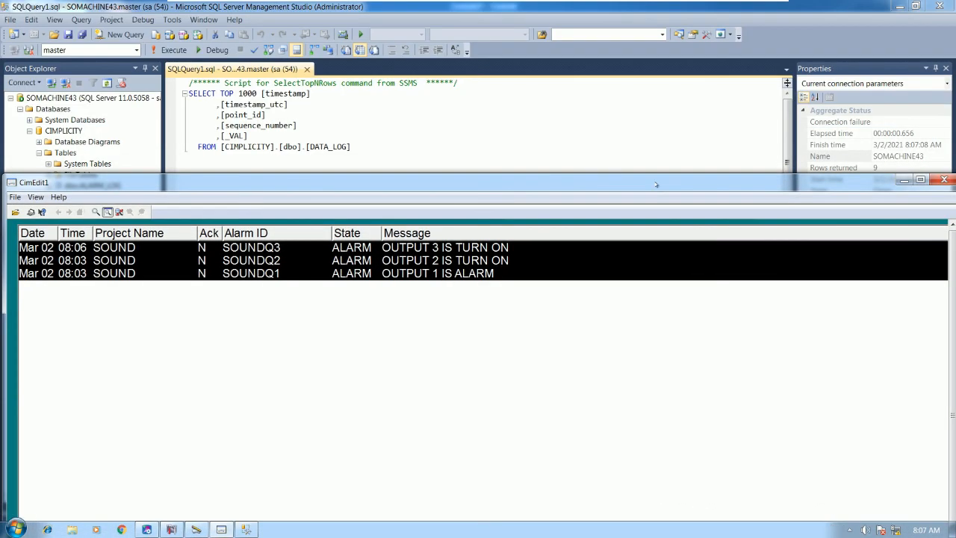